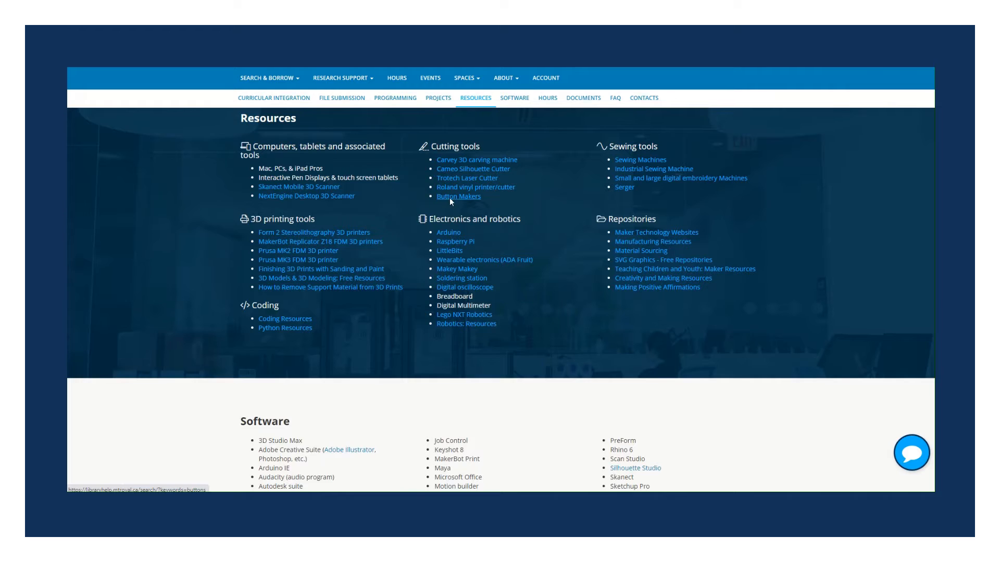
# Step: Open the library's Button Makers resource listing and its button maker templates article
pyautogui.click(450, 199)
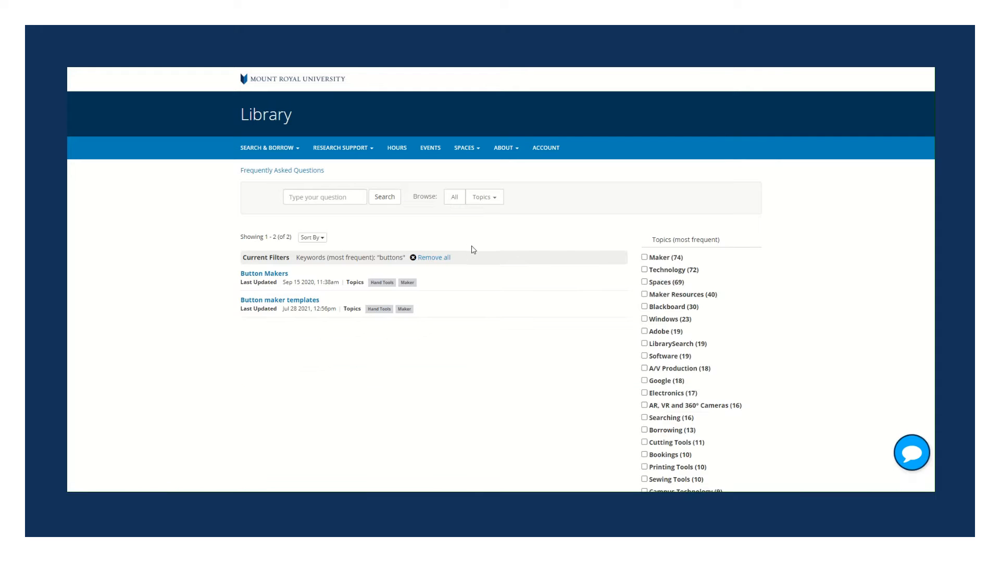
pyautogui.click(263, 305)
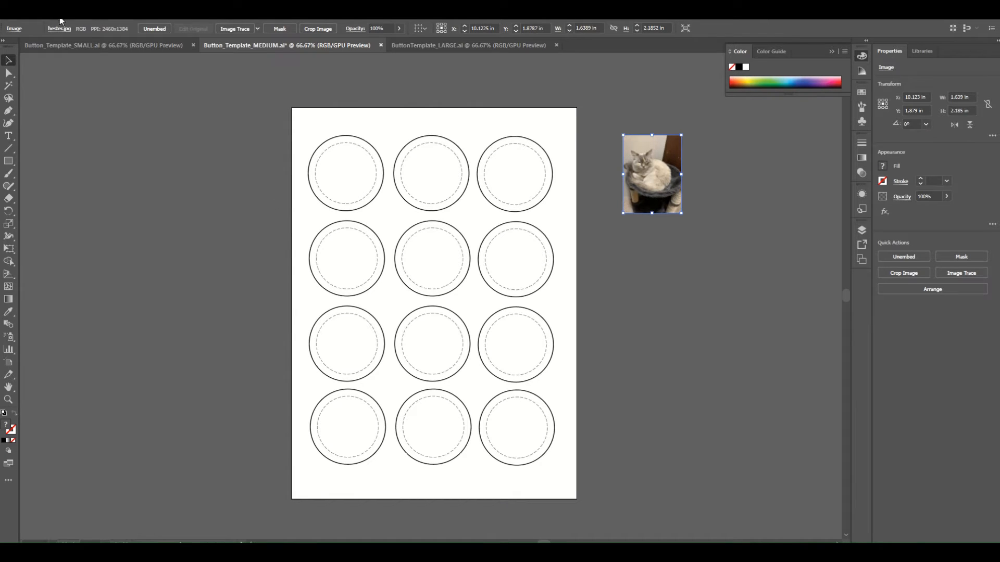
# Step: Switch to Illustrator and compare the small, medium and large button templates, returning to the medium one
pyautogui.click(83, 46)
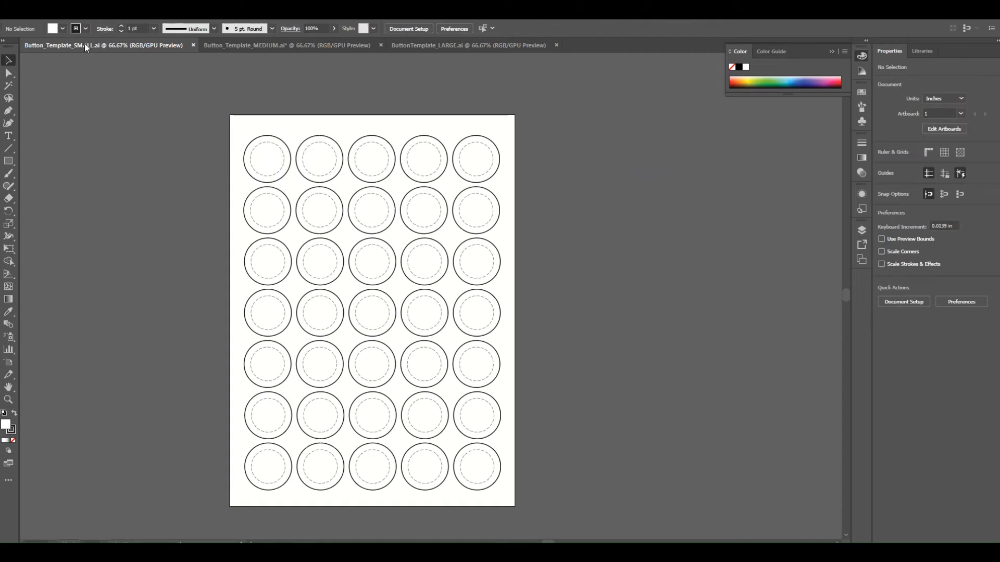
pyautogui.click(333, 46)
pyautogui.click(480, 45)
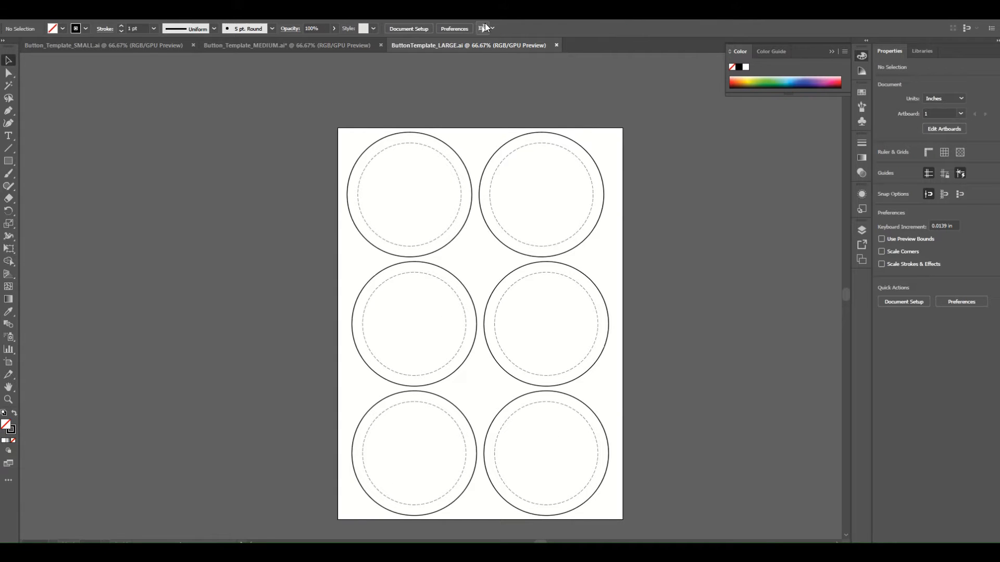
pyautogui.click(258, 46)
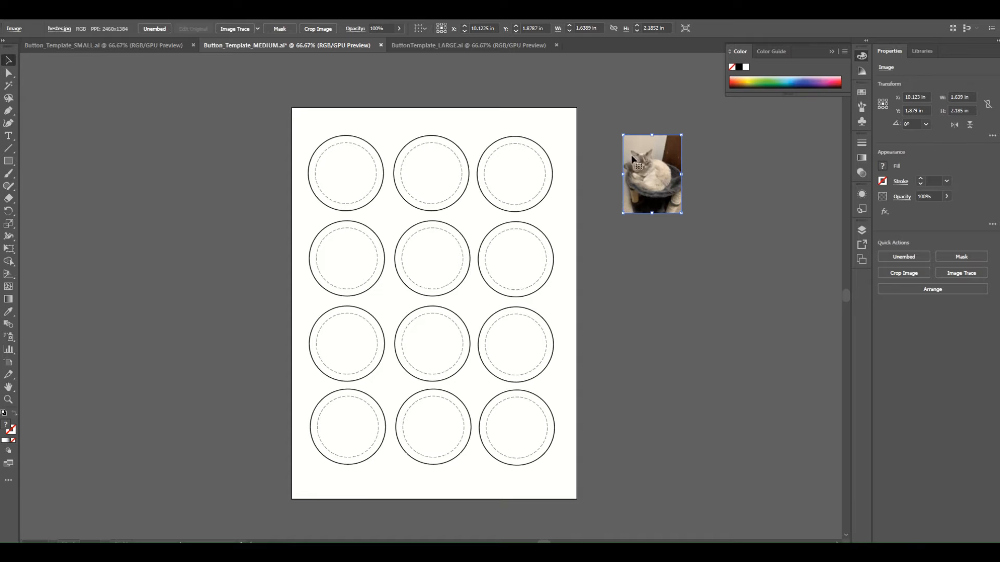
# Step: Move the cat photo onto the first button circle in the top row and send it to the back
pyautogui.moveTo(653, 175); pyautogui.dragTo(348, 170)
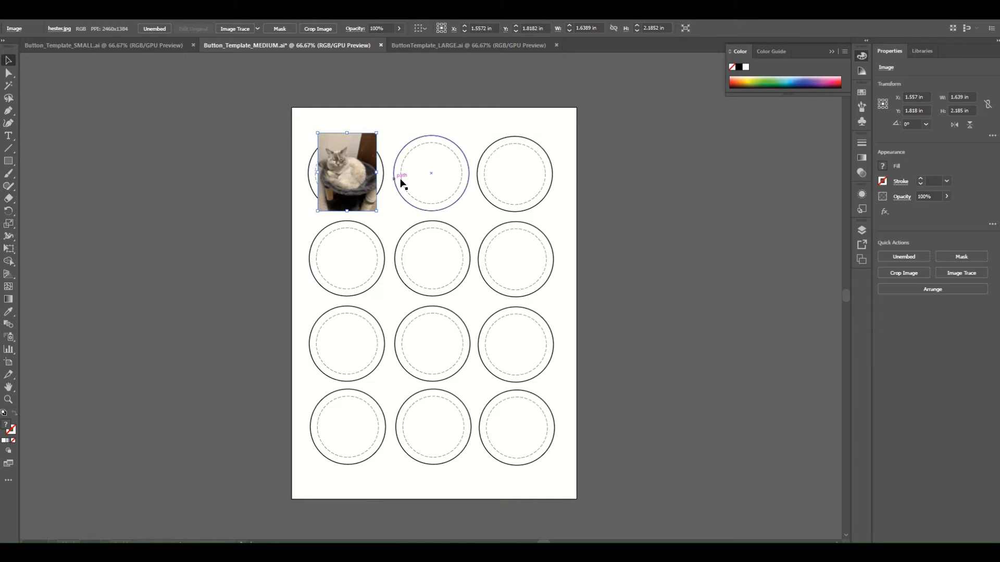
pyautogui.rightClick(361, 172)
pyautogui.moveTo(407, 259)
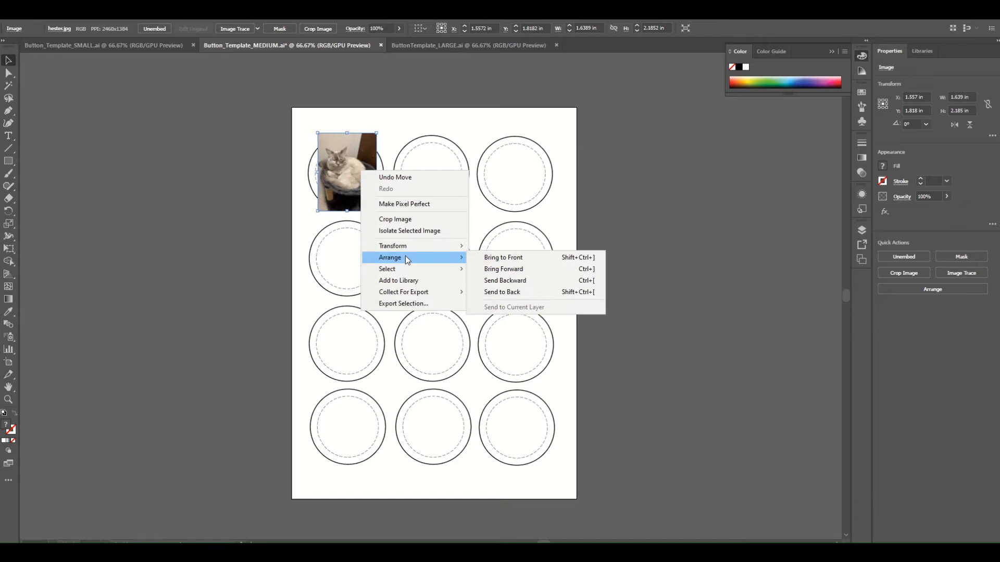
pyautogui.click(517, 293)
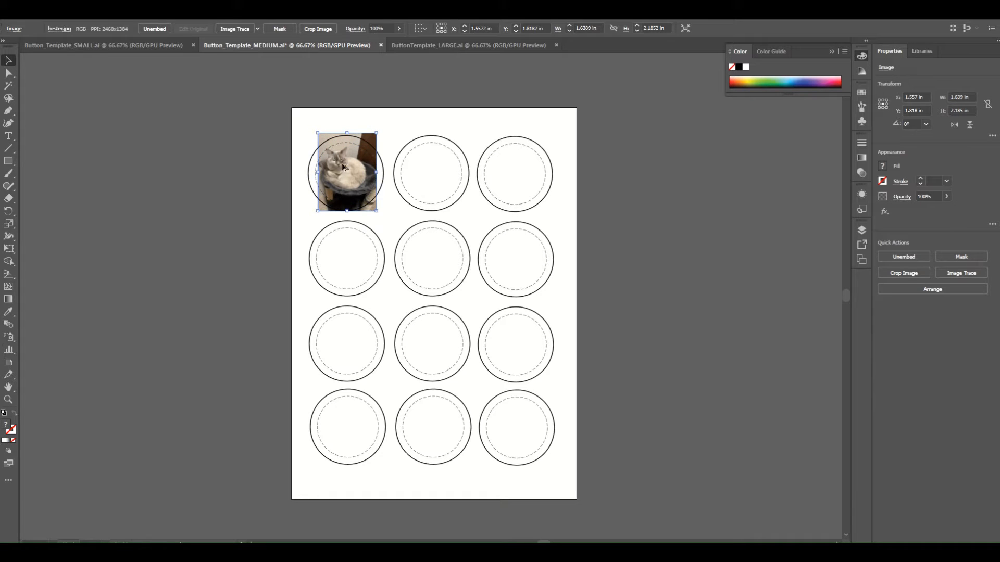
# Step: Enlarge the cat photo to about 2.37 × 3.16 in and reposition it to cover the first button's outer circle
pyautogui.scroll(2, 346, 160)
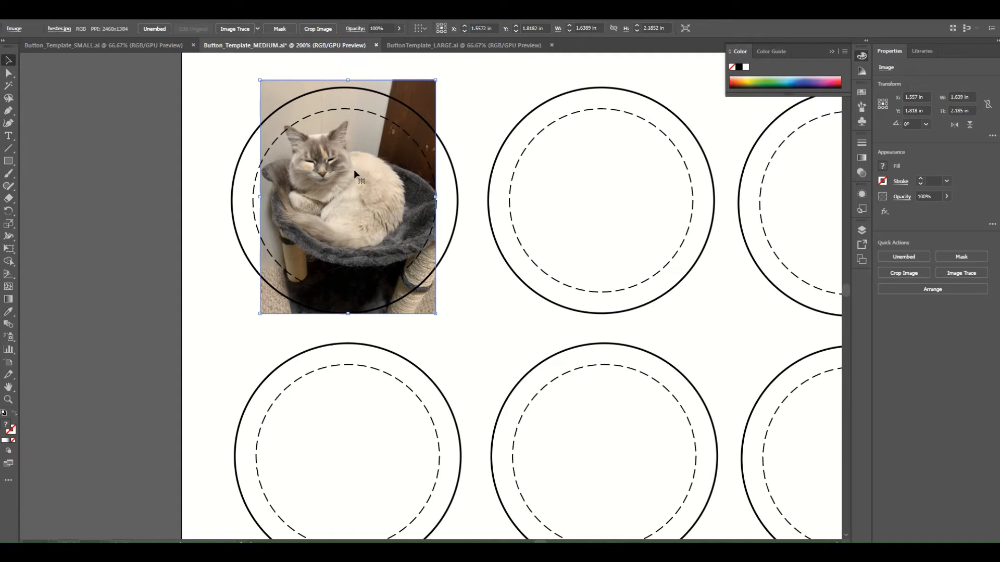
pyautogui.scroll(4, 341, 164)
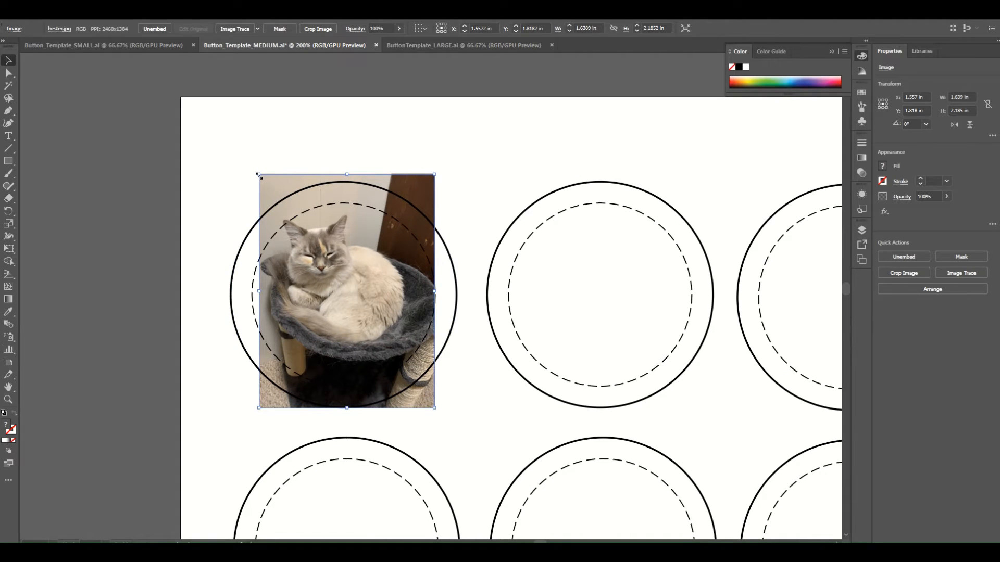
pyautogui.moveTo(258, 176); pyautogui.dragTo(152, 117)
pyautogui.moveTo(347, 156); pyautogui.dragTo(364, 192)
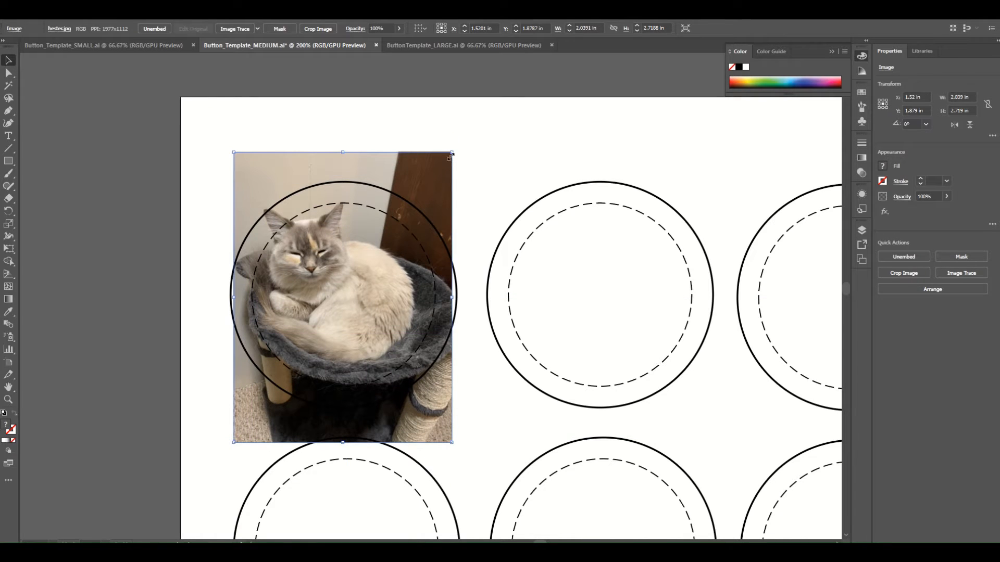
pyautogui.moveTo(452, 152); pyautogui.dragTo(470, 130)
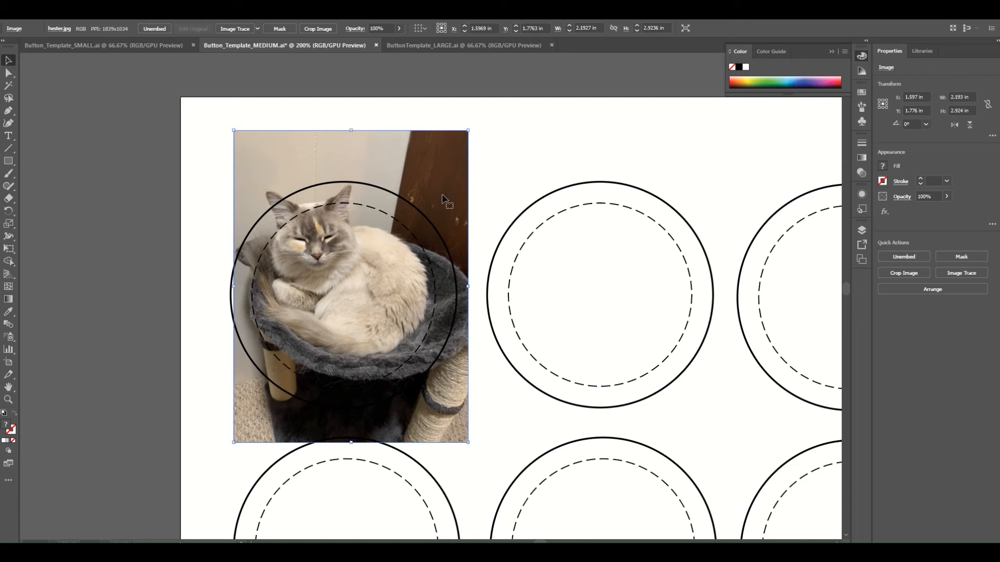
pyautogui.moveTo(419, 179); pyautogui.dragTo(430, 205)
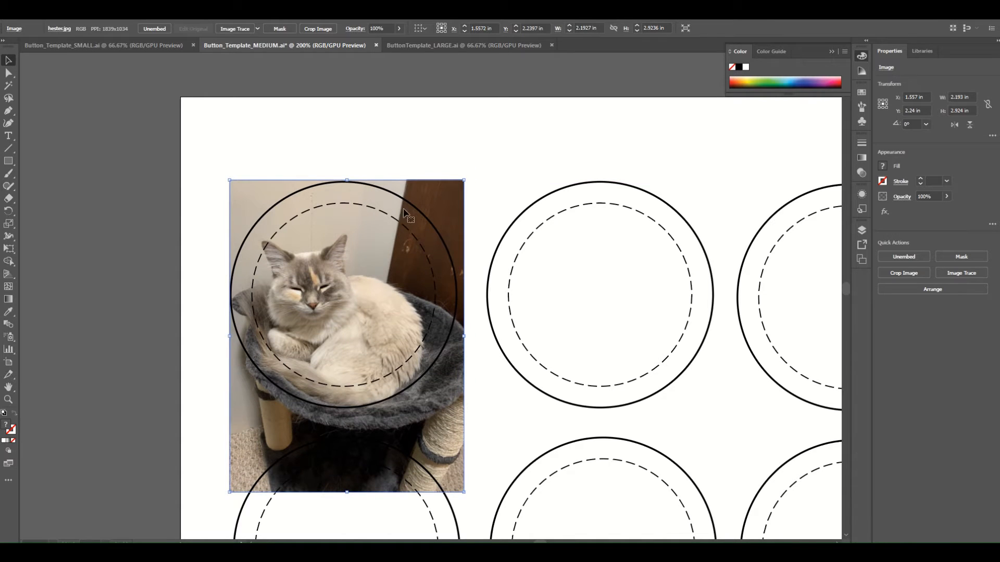
pyautogui.moveTo(229, 180); pyautogui.dragTo(211, 155)
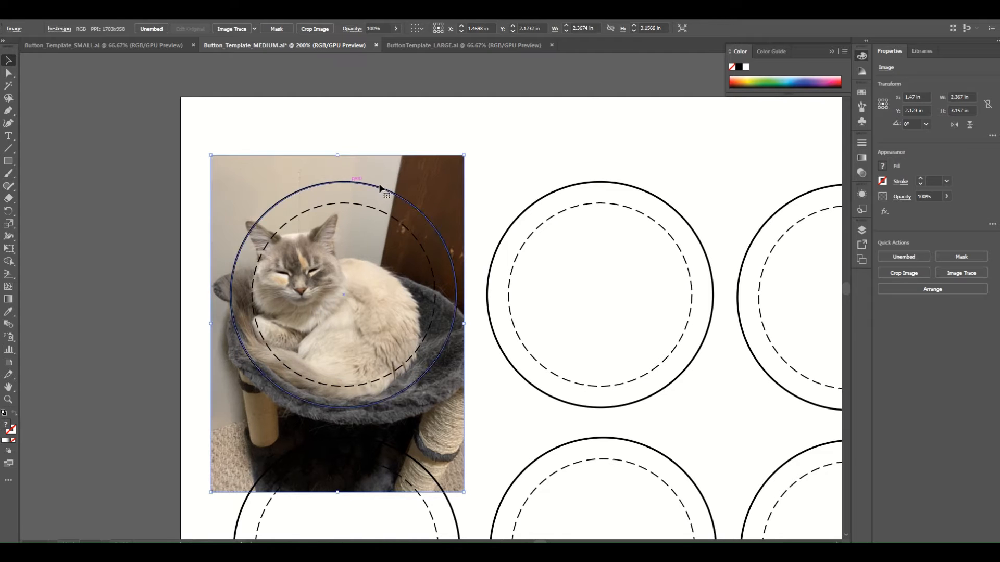
pyautogui.moveTo(415, 185); pyautogui.dragTo(432, 206)
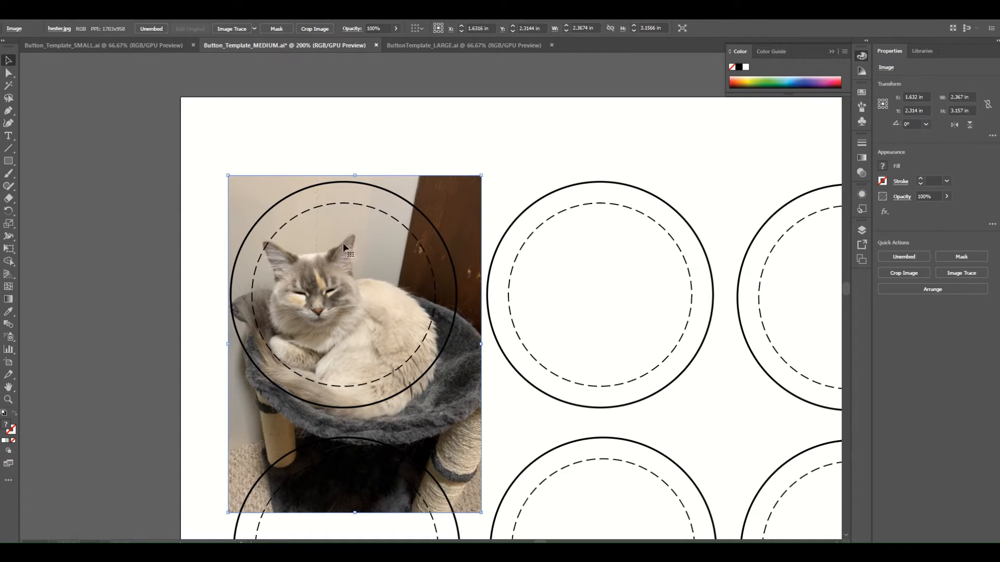
# Step: Delete the dashed inner circle over the photo and clip the photo to the outer circle with a clipping mask
pyautogui.click(323, 203)
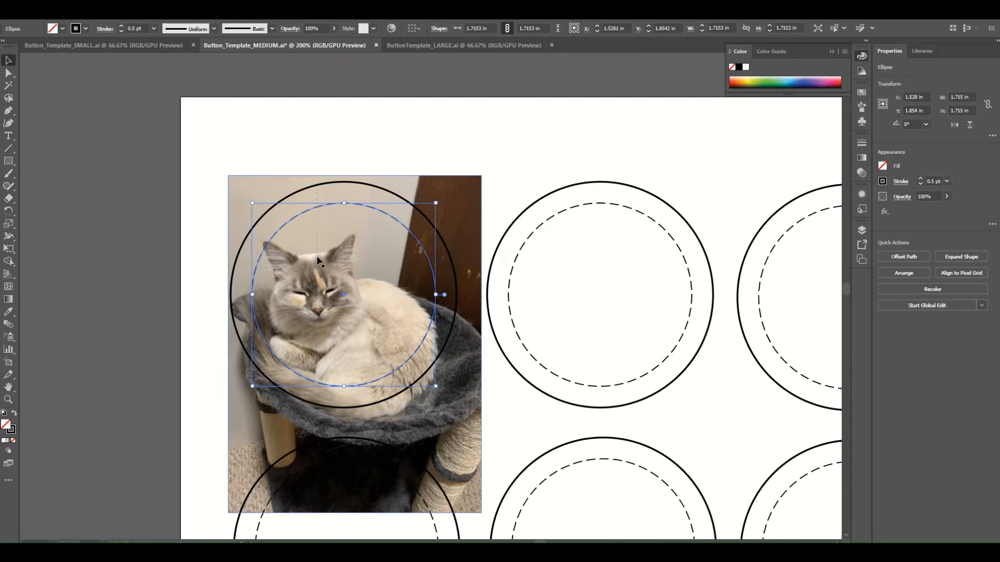
pyautogui.hotkey('ctrl', 'shift', 'a')
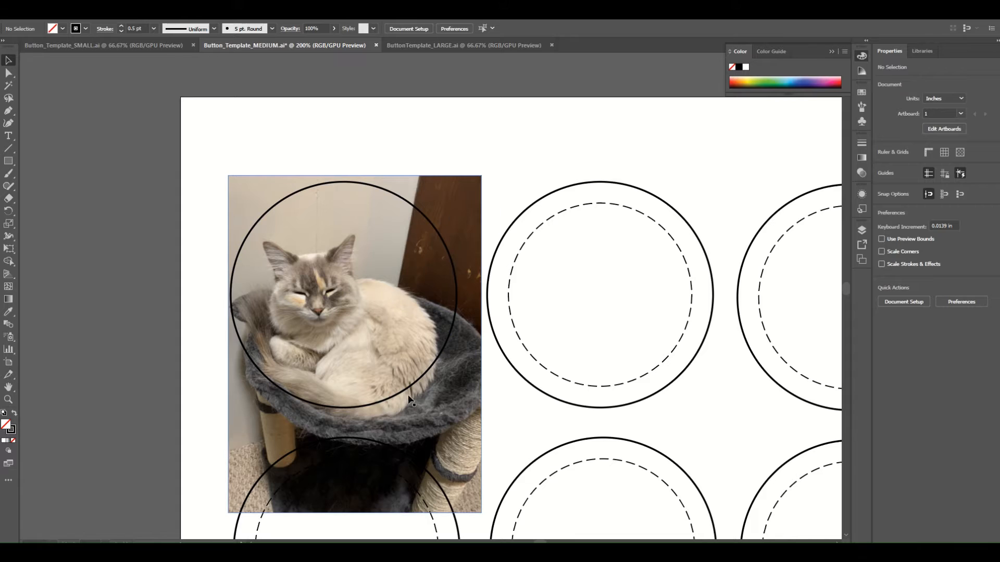
pyautogui.click(461, 393)
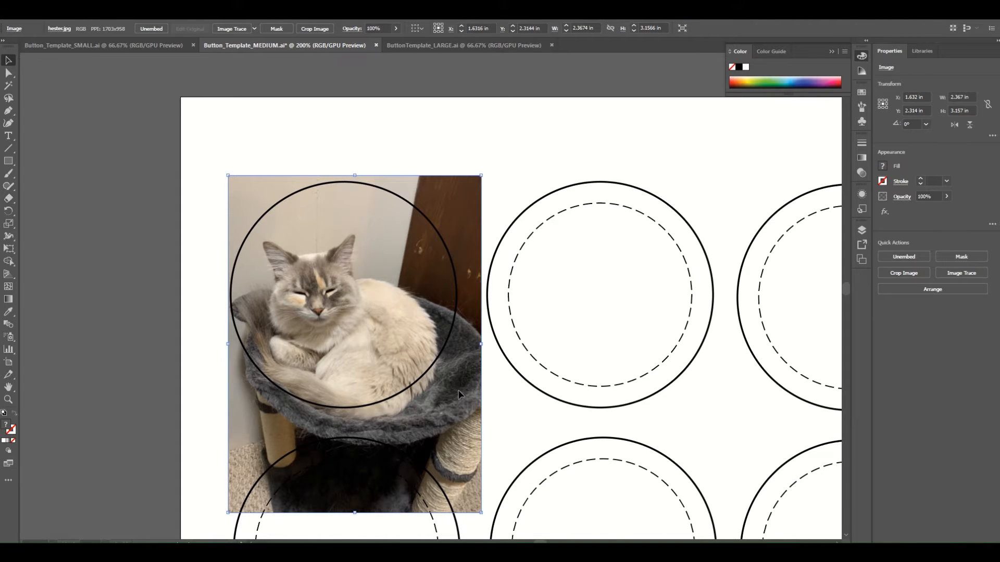
pyautogui.keyDown('shift'); pyautogui.click(430, 368); pyautogui.keyUp('shift')
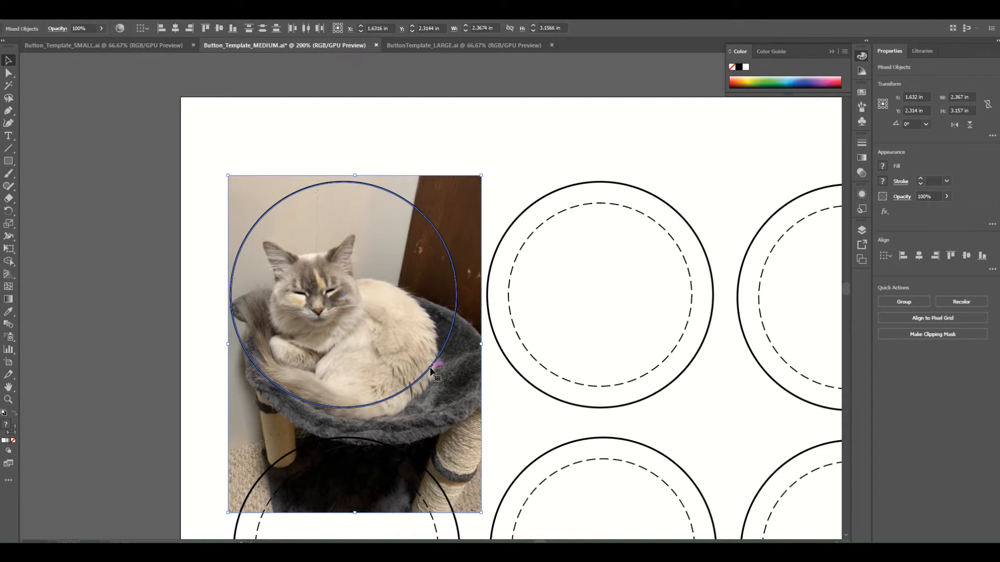
pyautogui.rightClick(431, 369)
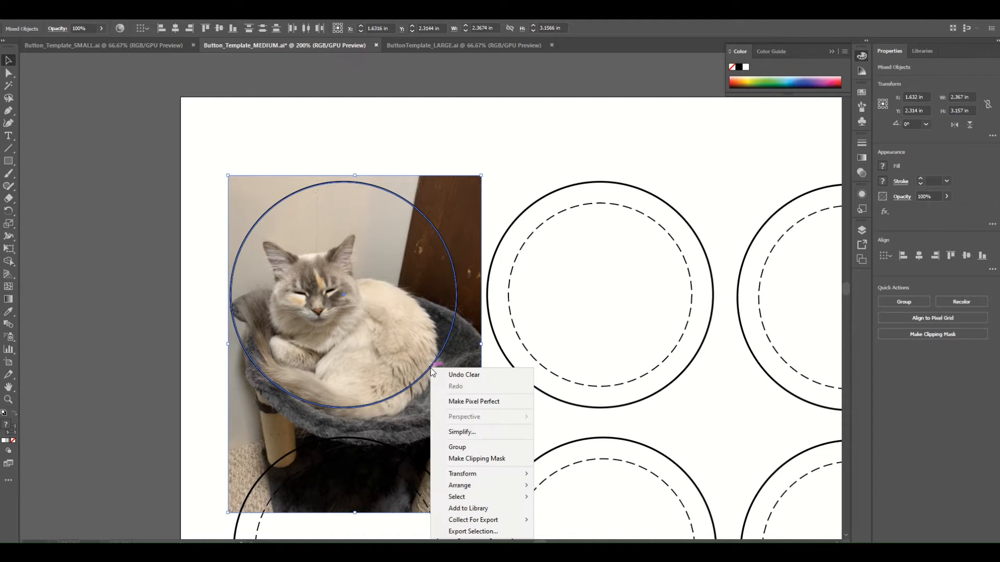
pyautogui.click(468, 458)
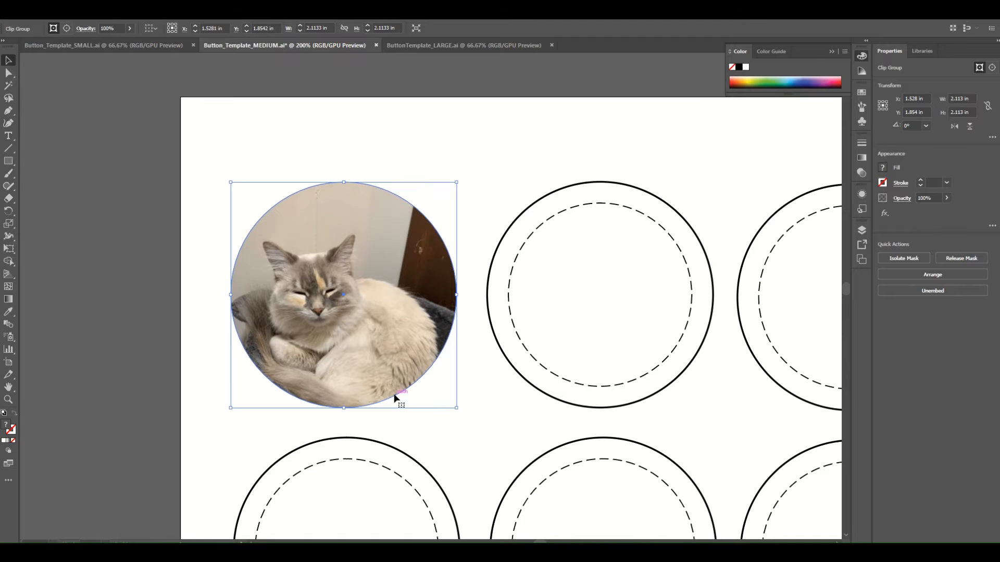
pyautogui.click(508, 173)
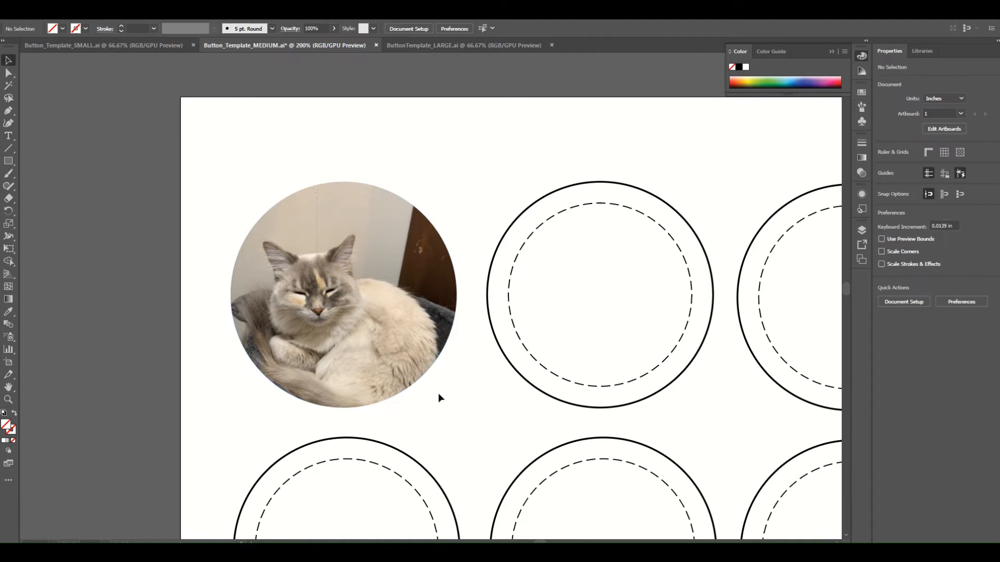
# Step: Fill the outer circle of the second button in the top row with blue 3A3A89
pyautogui.moveTo(578, 437); pyautogui.dragTo(426, 427)
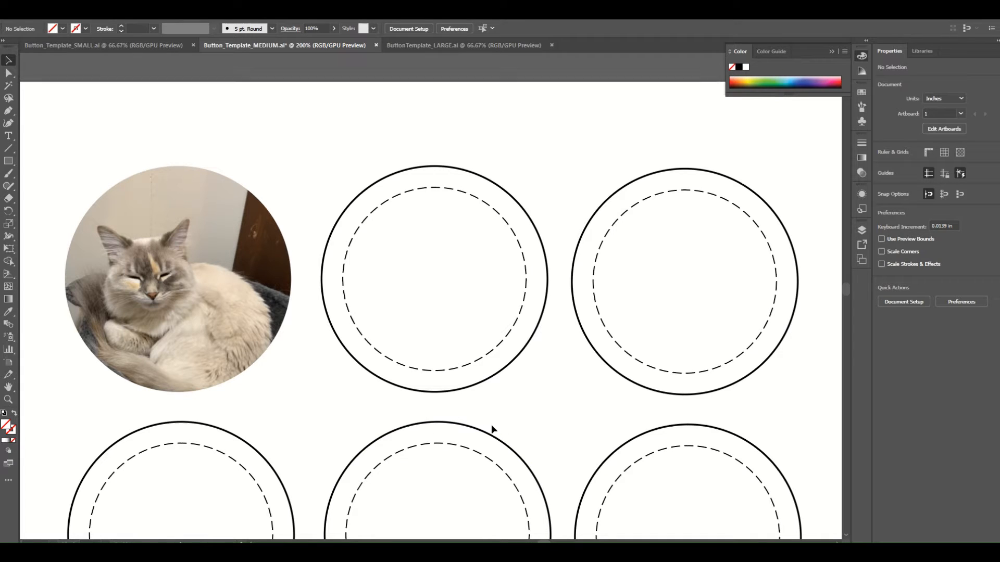
pyautogui.click(387, 178)
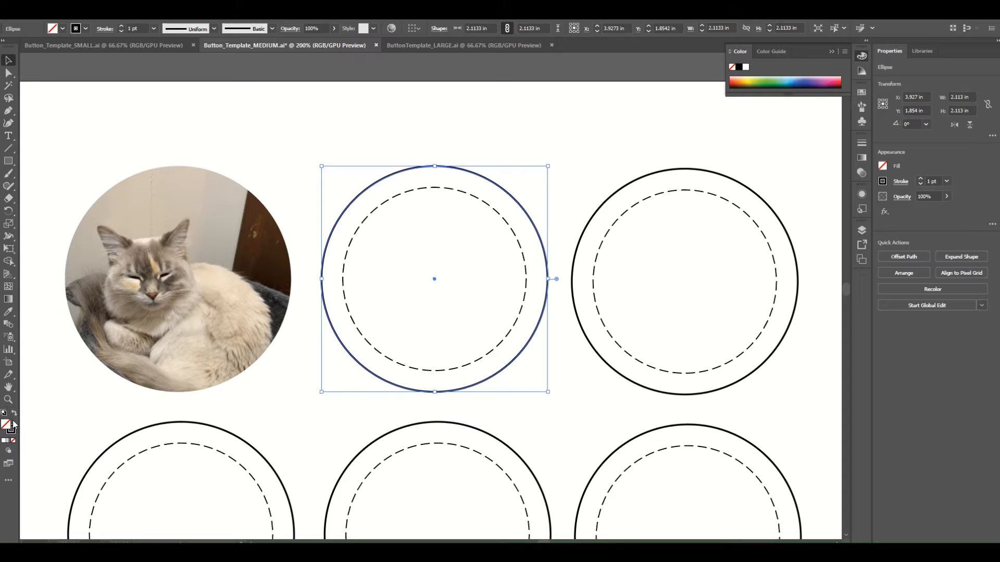
pyautogui.doubleClick(6, 426)
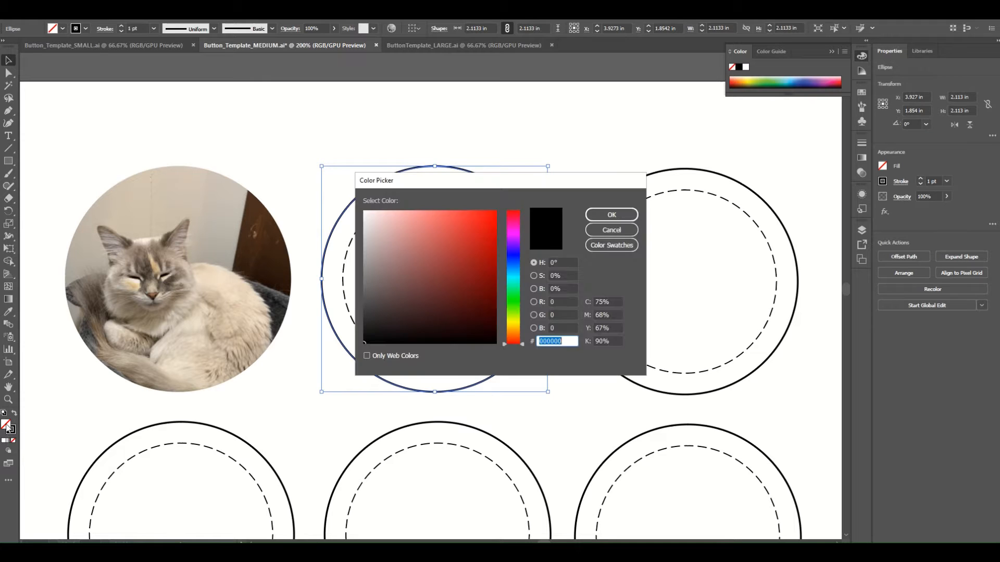
pyautogui.moveTo(426, 182); pyautogui.dragTo(626, 151)
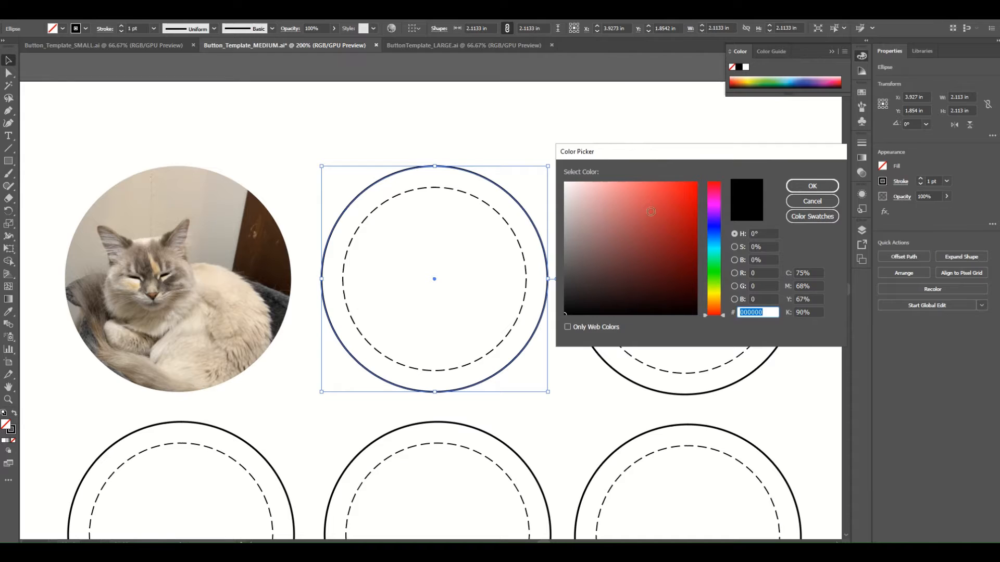
pyautogui.click(716, 227)
pyautogui.click(642, 243)
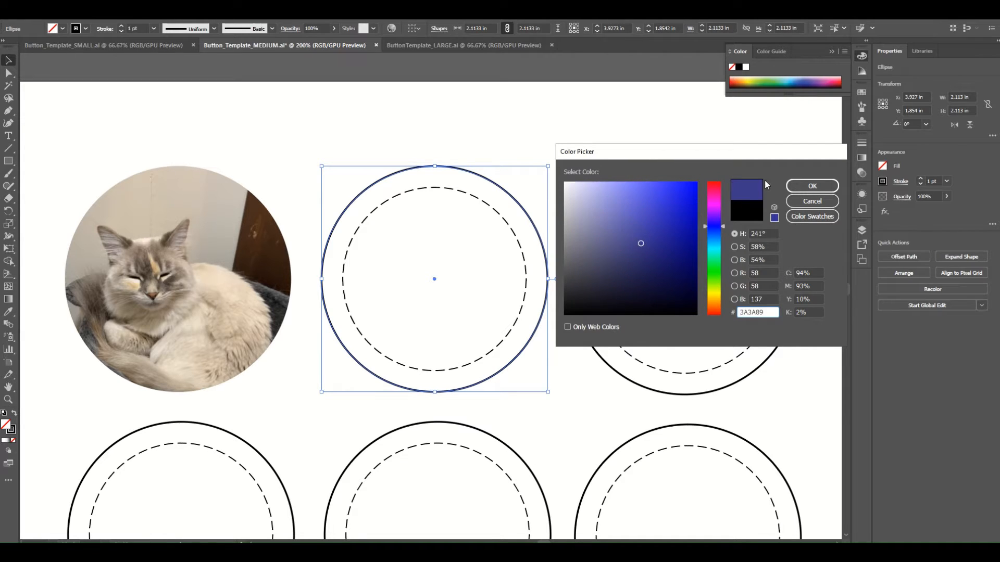
pyautogui.click(810, 186)
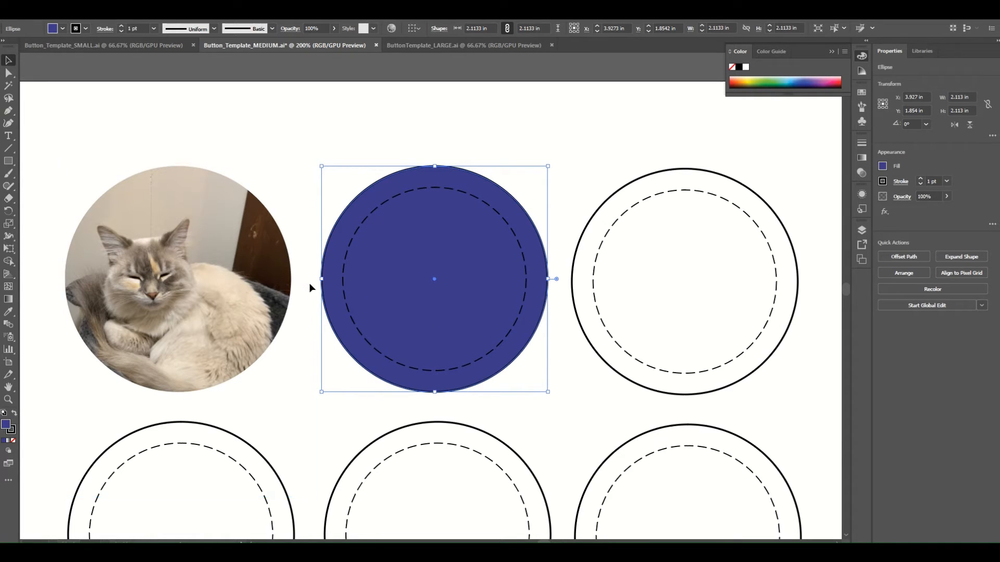
# Step: Add a line of "Lorem ipsum" placeholder text inside the blue circle, undoing any extra text placed outside it
pyautogui.click(8, 137)
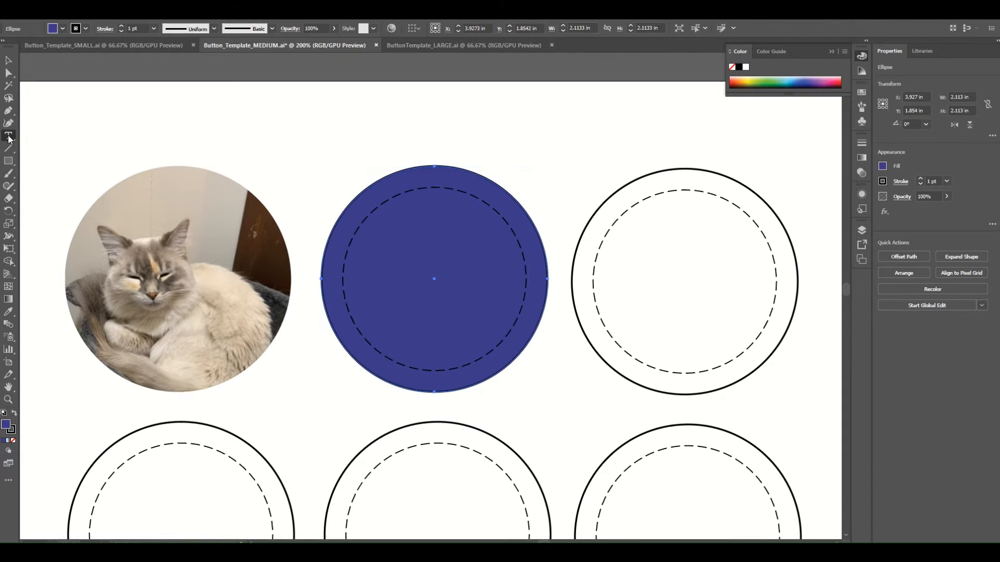
pyautogui.click(379, 272)
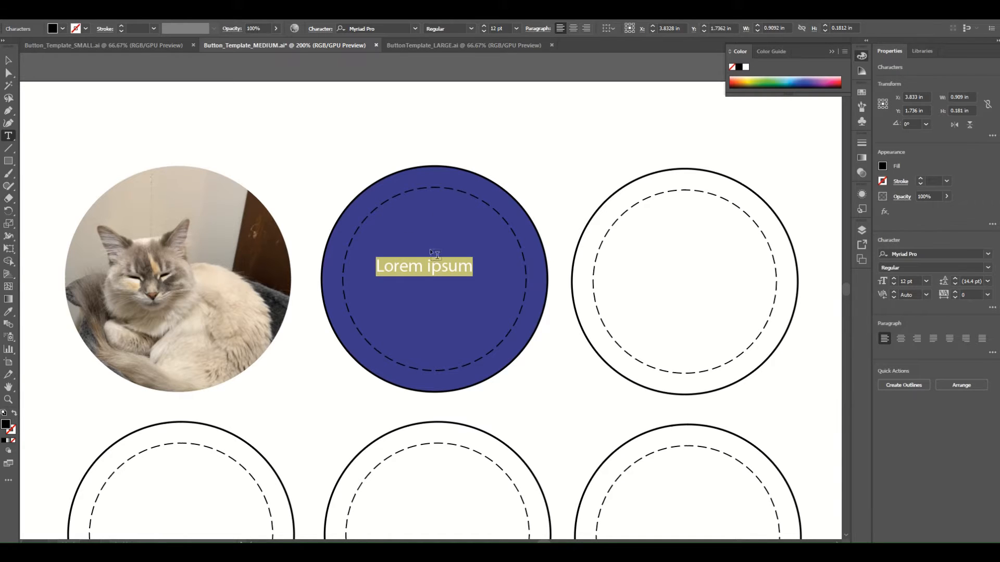
pyautogui.press('Escape')
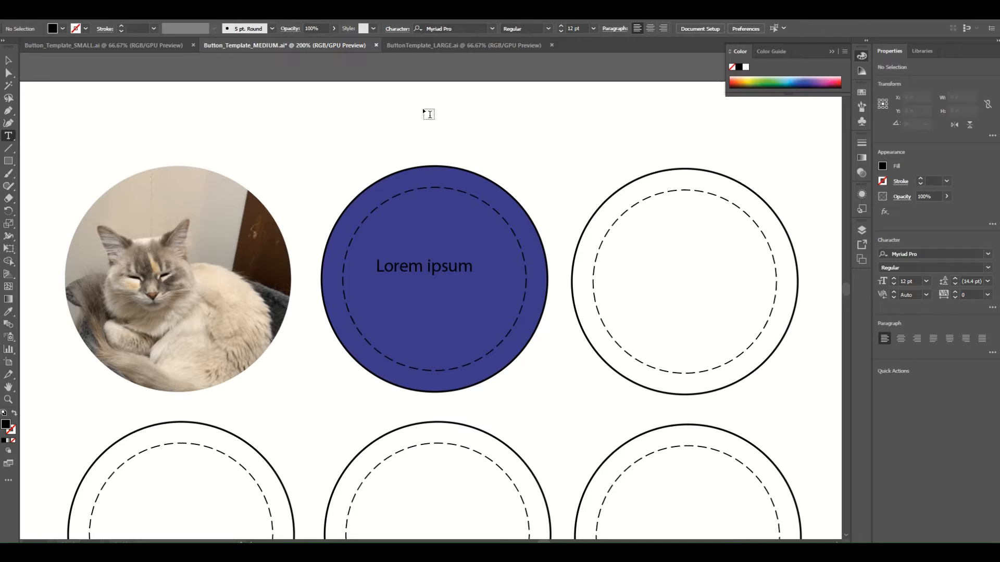
pyautogui.click(405, 123)
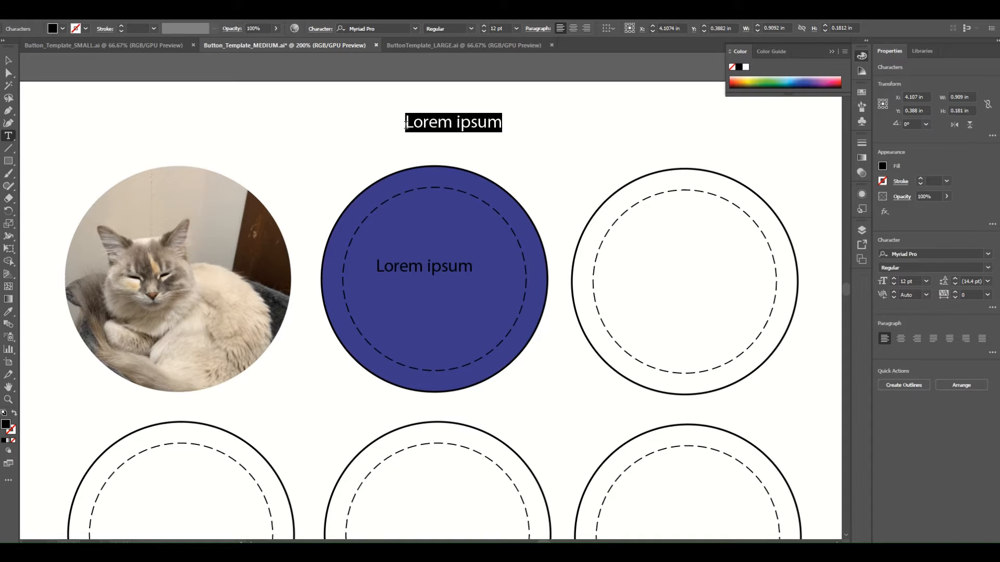
pyautogui.hotkey('ctrl', 'z')
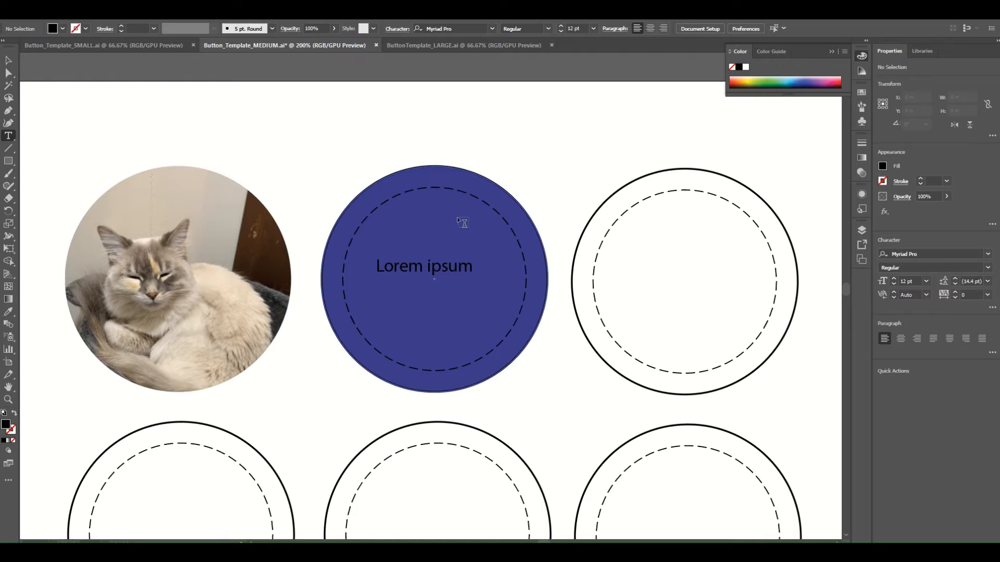
# Step: Move the "Lorem ipsum" text to the middle of the blue circle and set its font to Bauhaus 93
pyautogui.click(8, 60)
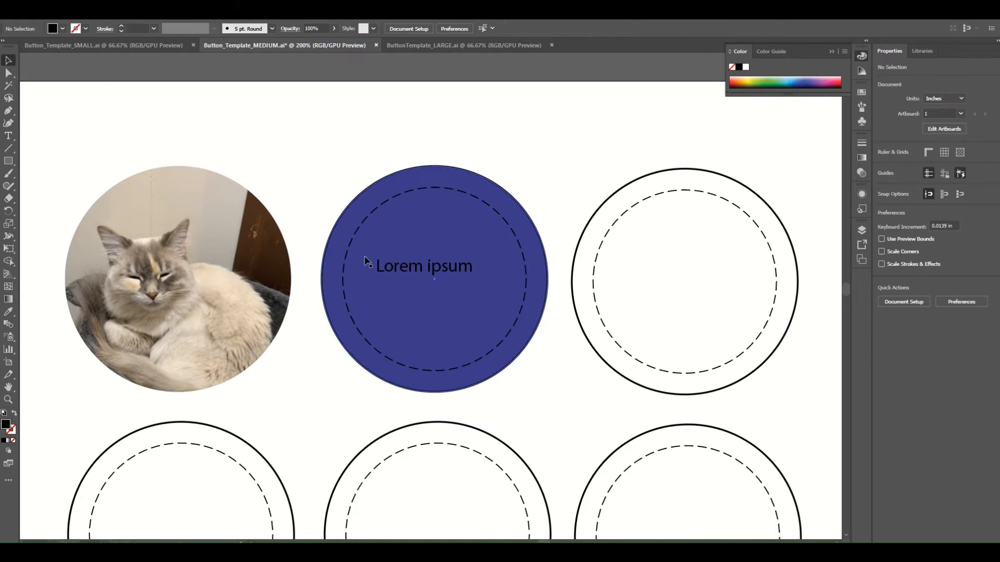
pyautogui.moveTo(392, 270); pyautogui.dragTo(407, 278)
pyautogui.doubleClick(406, 279)
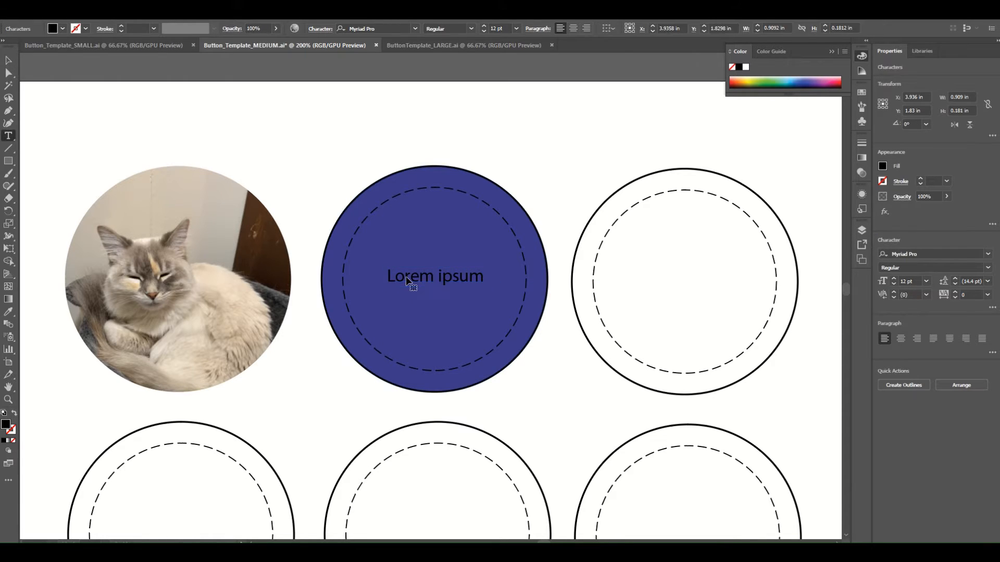
pyautogui.moveTo(389, 277); pyautogui.dragTo(481, 285)
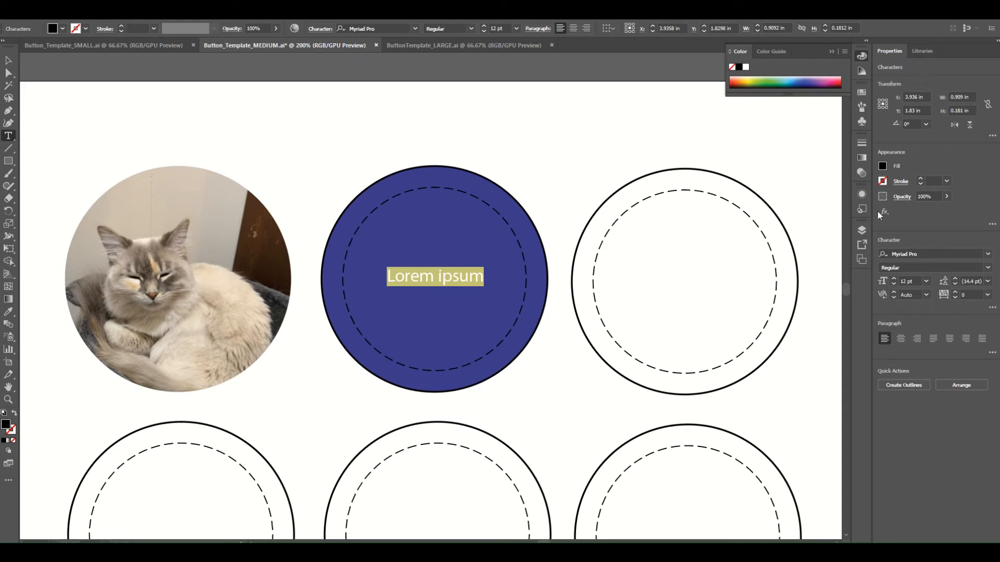
pyautogui.click(989, 254)
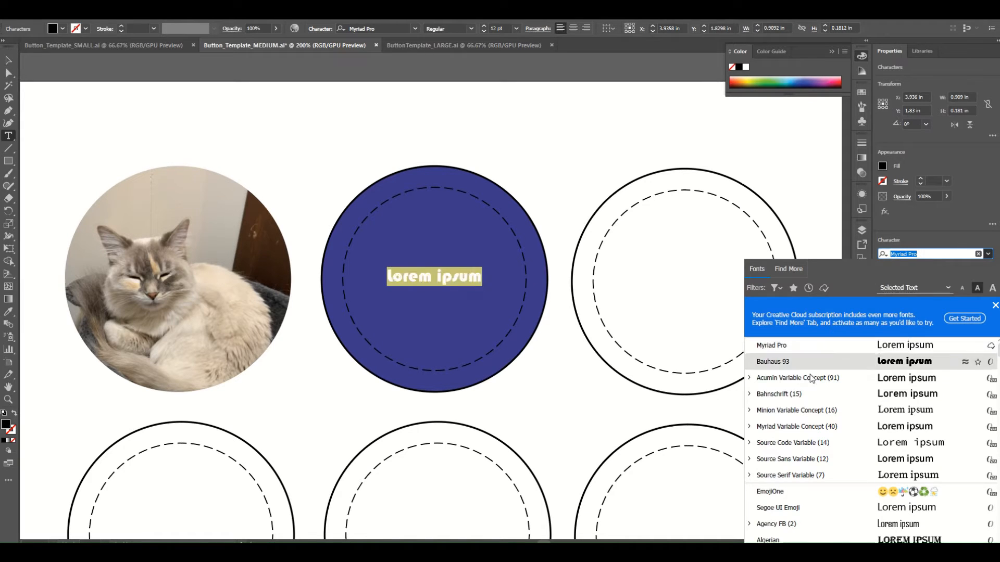
pyautogui.click(892, 364)
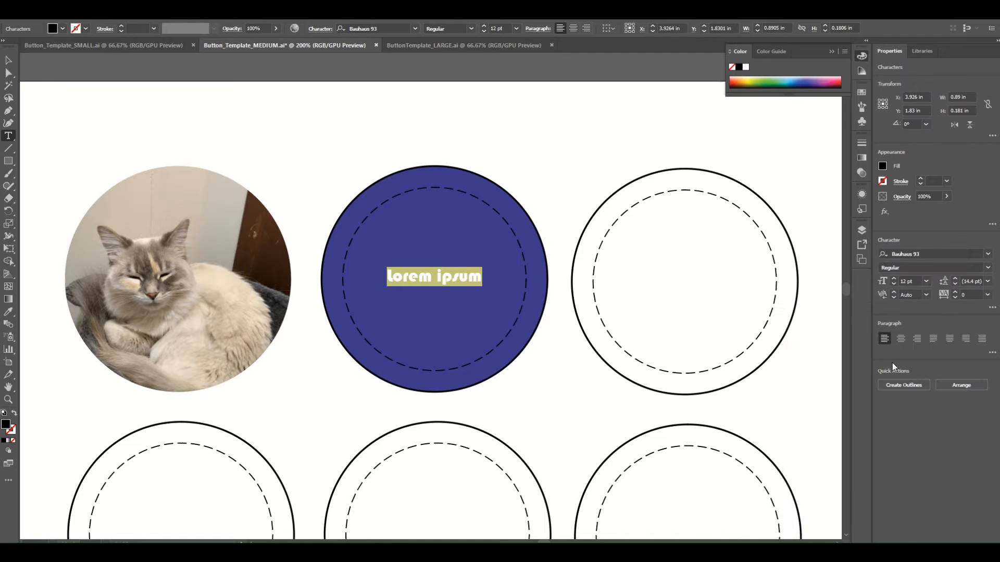
# Step: Enlarge the "Lorem ipsum" text to 15 pt and re-center it in the blue circle
pyautogui.click(893, 278)
pyautogui.click(893, 278)
pyautogui.click(893, 278)
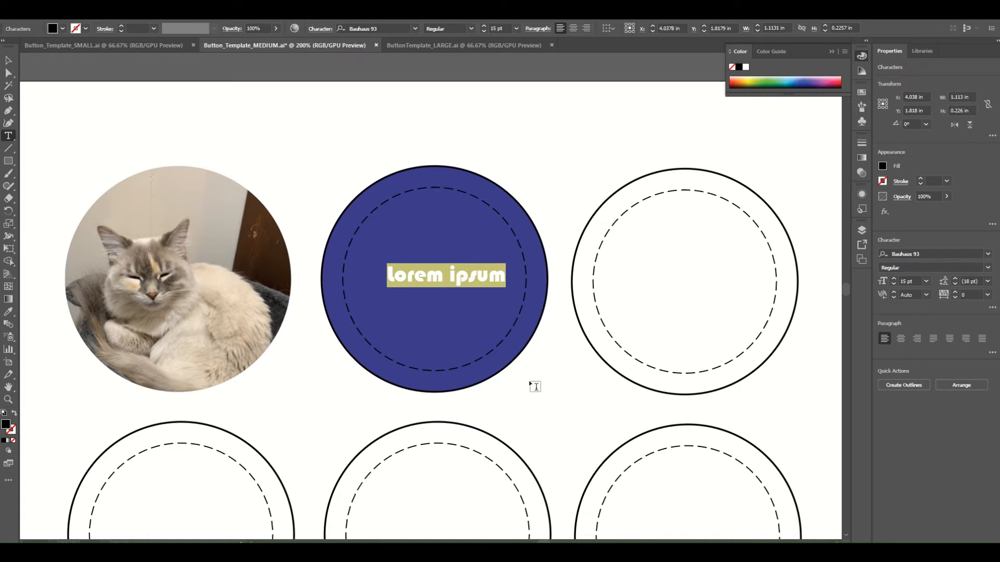
pyautogui.press('Escape')
pyautogui.moveTo(462, 282)
pyautogui.mouseDown()
pyautogui.moveTo(476, 281)
pyautogui.moveTo(452, 282)
pyautogui.mouseUp()
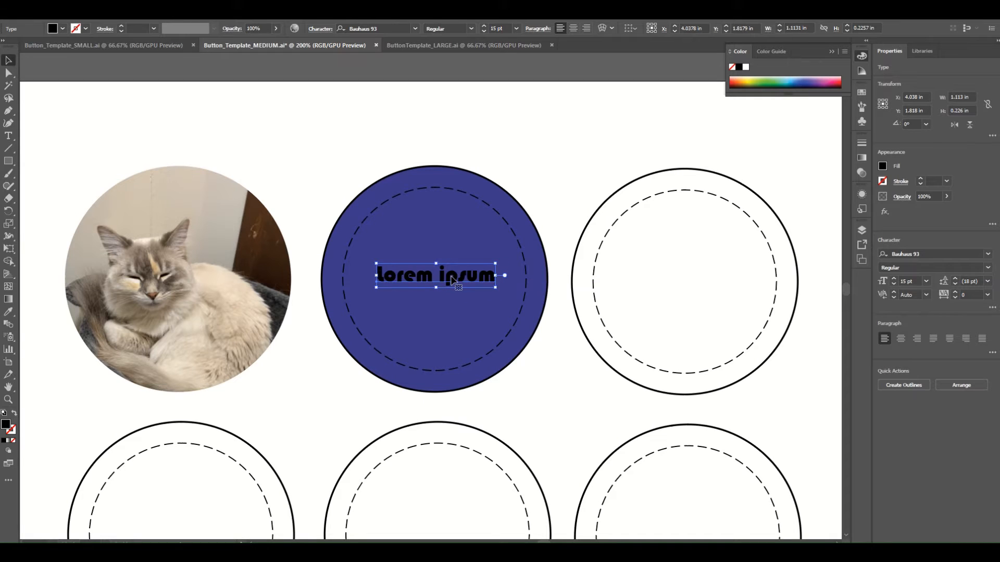
pyautogui.click(461, 323)
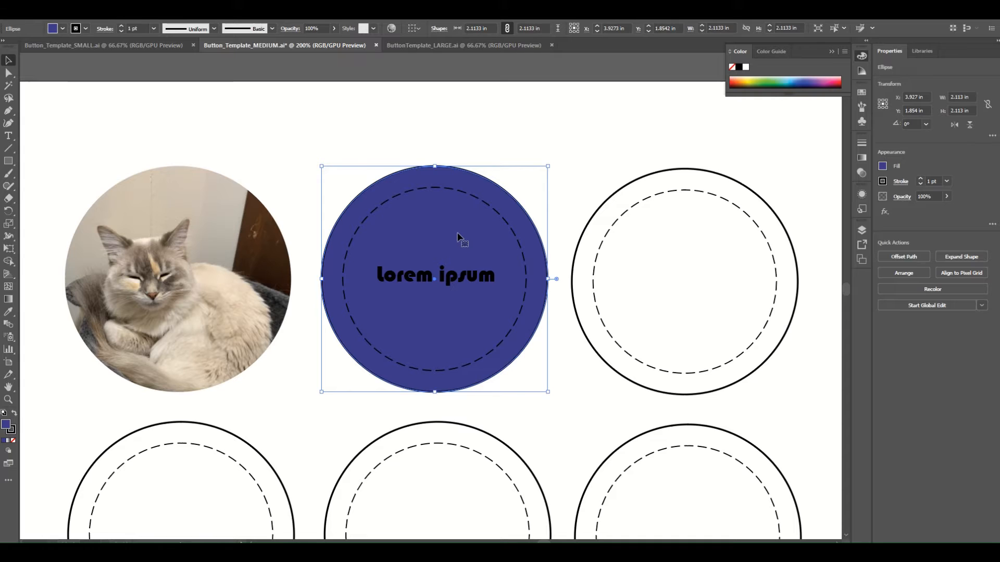
# Step: Replace the placeholder text in the blue circle with "Maker Studio"
pyautogui.doubleClick(400, 276)
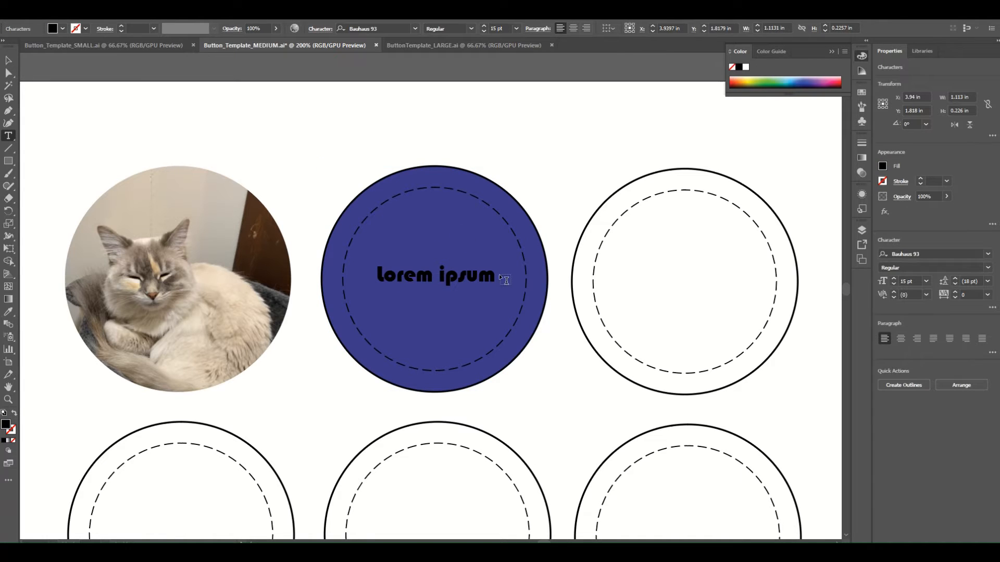
pyautogui.moveTo(495, 276); pyautogui.dragTo(377, 276)
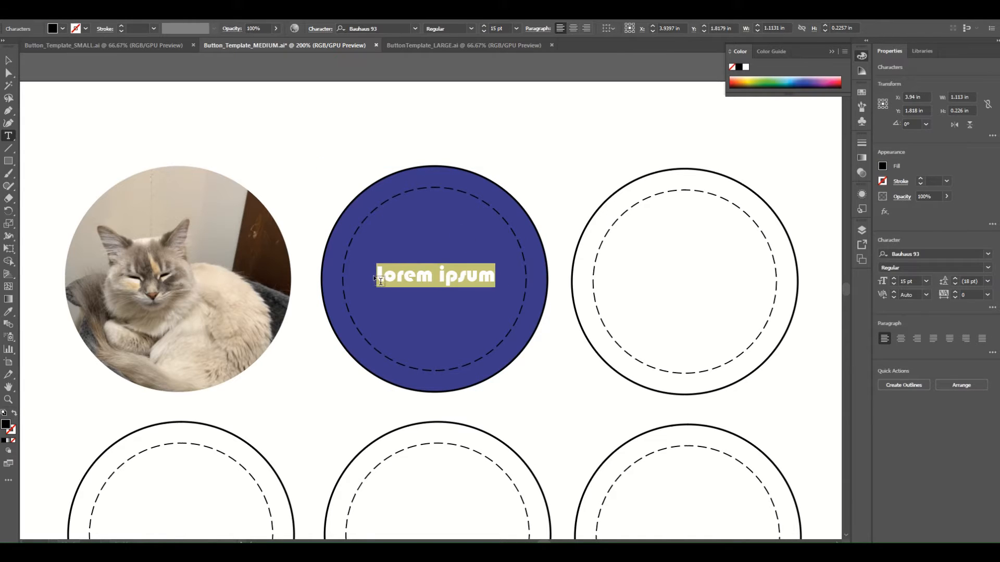
pyautogui.write('Maker St')
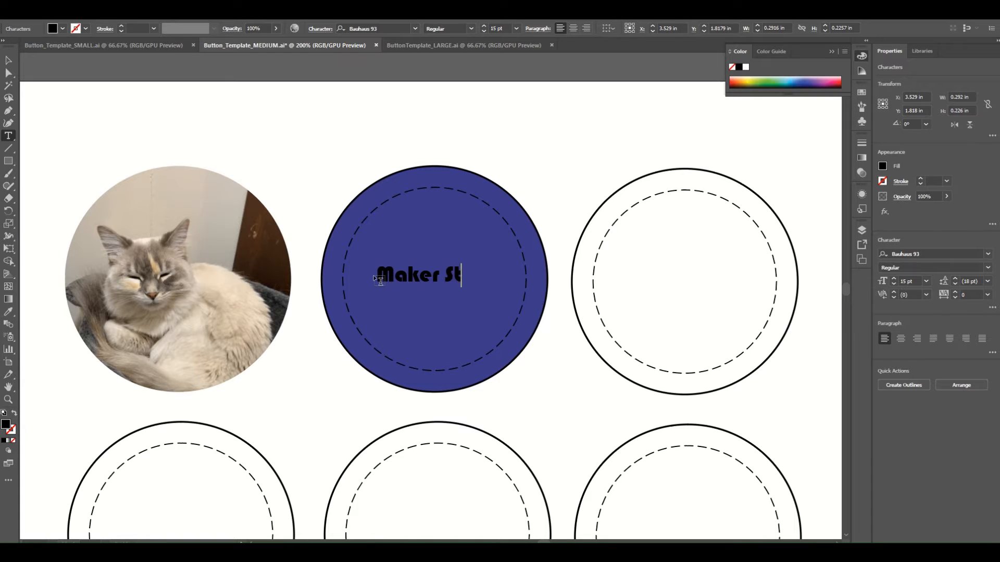
pyautogui.write('udio')
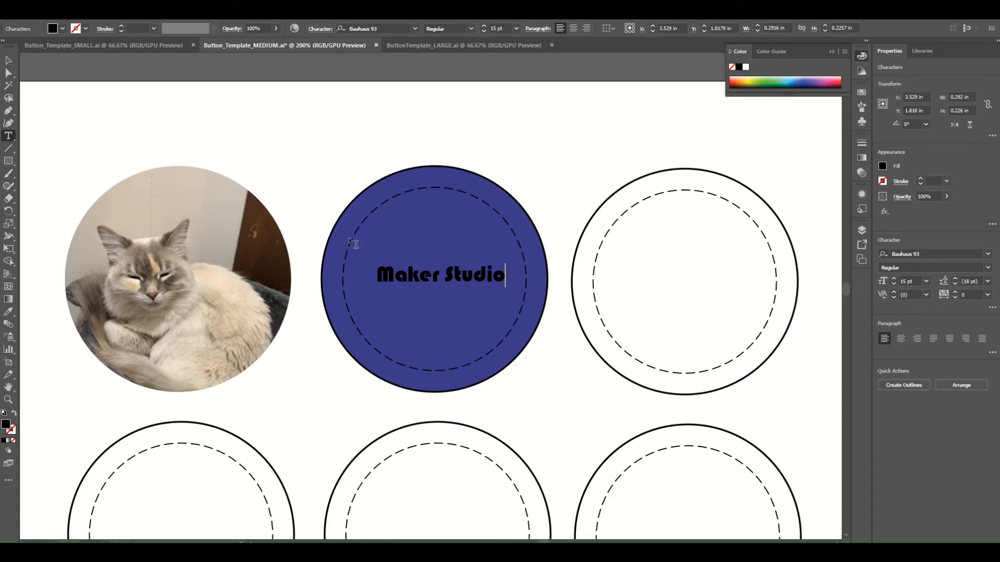
# Step: Delete the dashed inner circle of the blue button
pyautogui.click(8, 60)
pyautogui.click(380, 208)
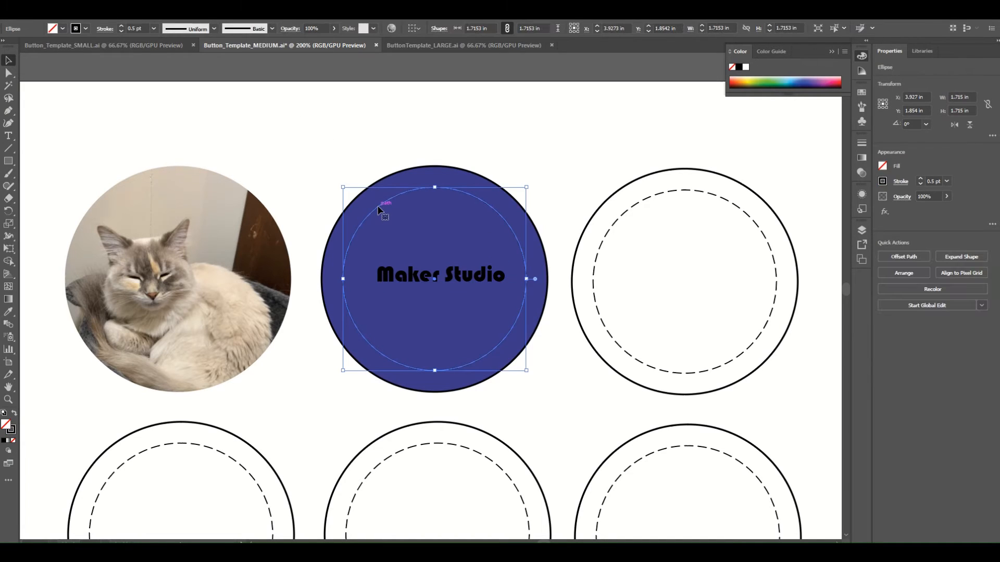
pyautogui.press('Delete')
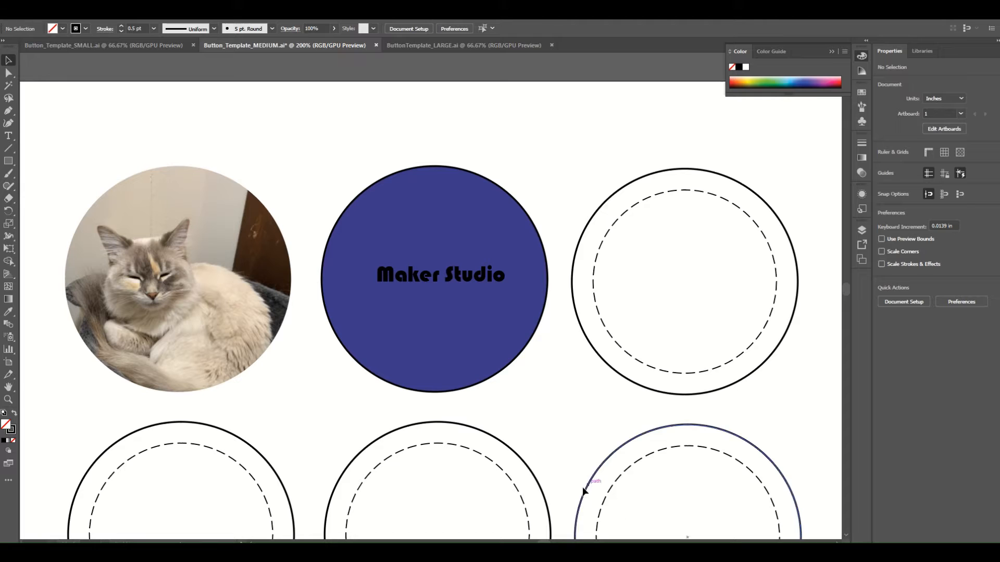
# Step: Fill the outer circle of the third button in the top row with purple 95219B
pyautogui.moveTo(547, 415); pyautogui.dragTo(399, 437)
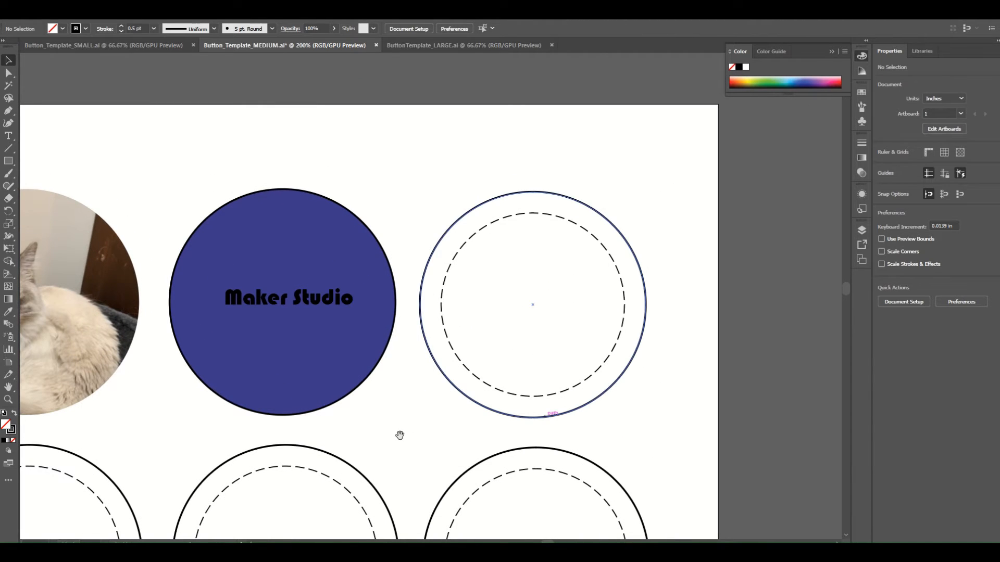
pyautogui.click(510, 195)
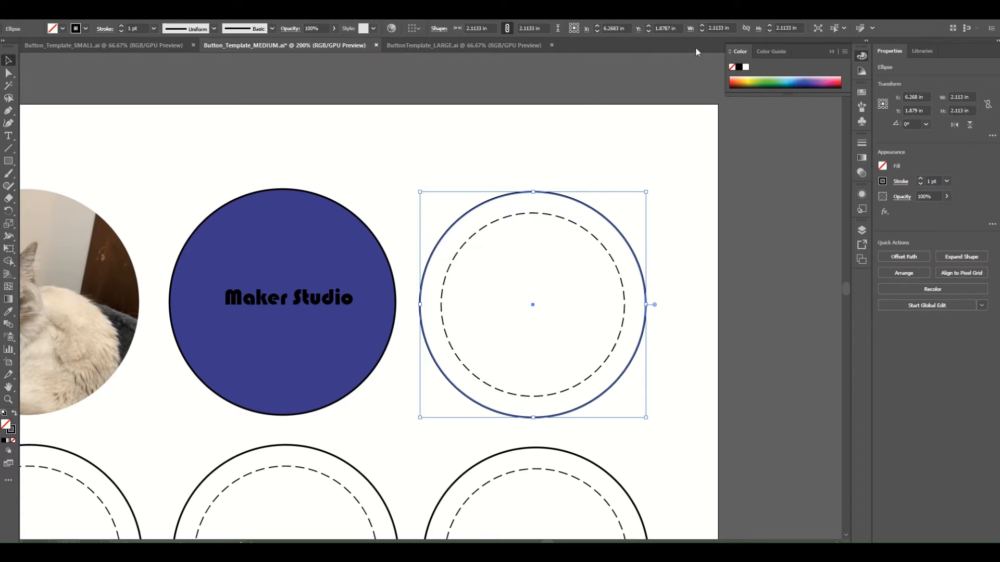
pyautogui.doubleClick(5, 426)
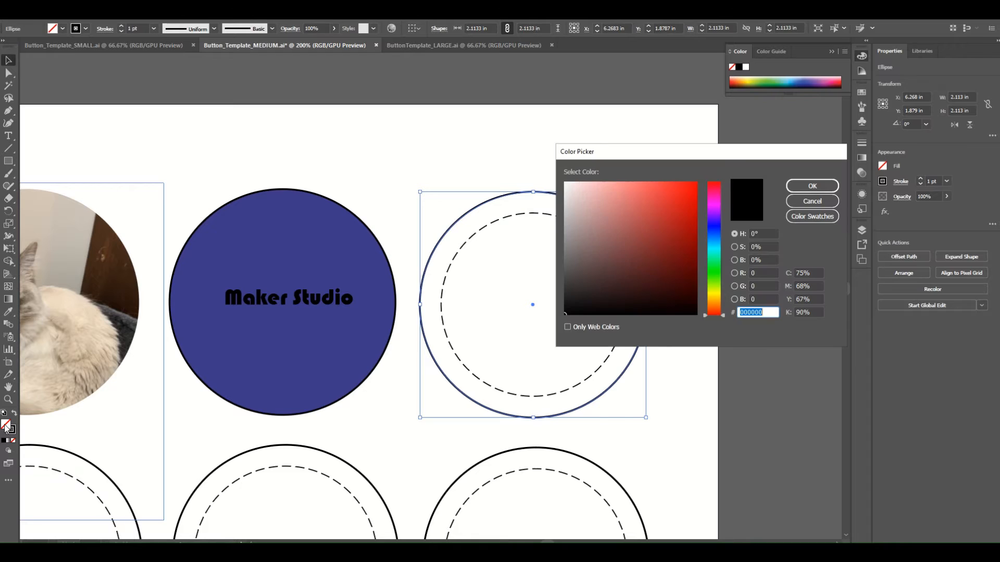
pyautogui.click(716, 207)
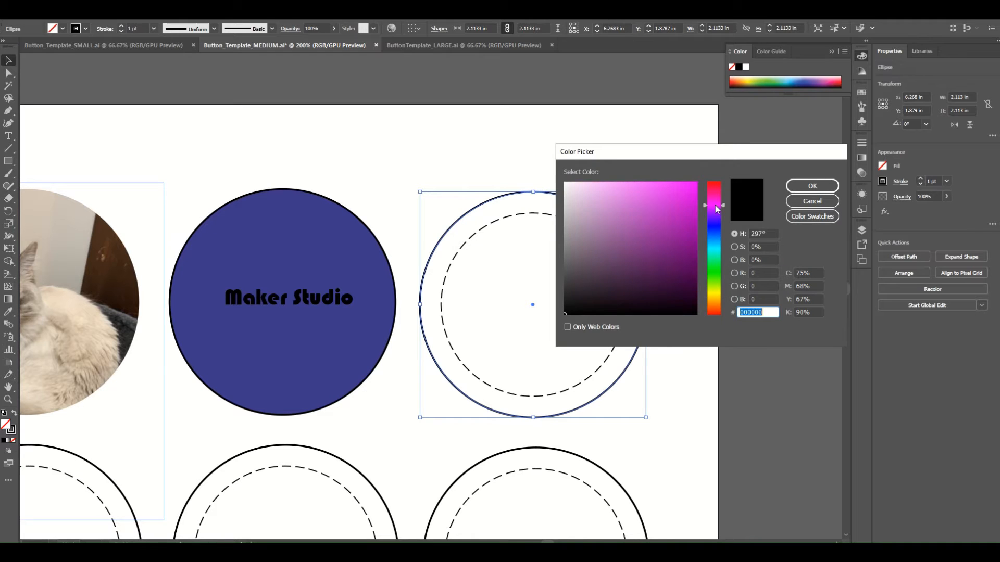
pyautogui.click(670, 232)
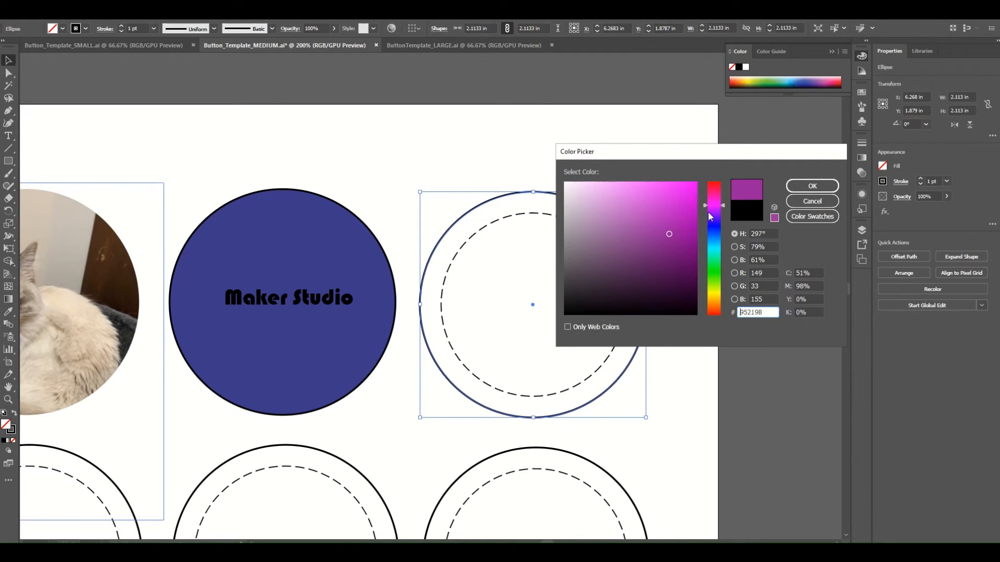
pyautogui.click(795, 186)
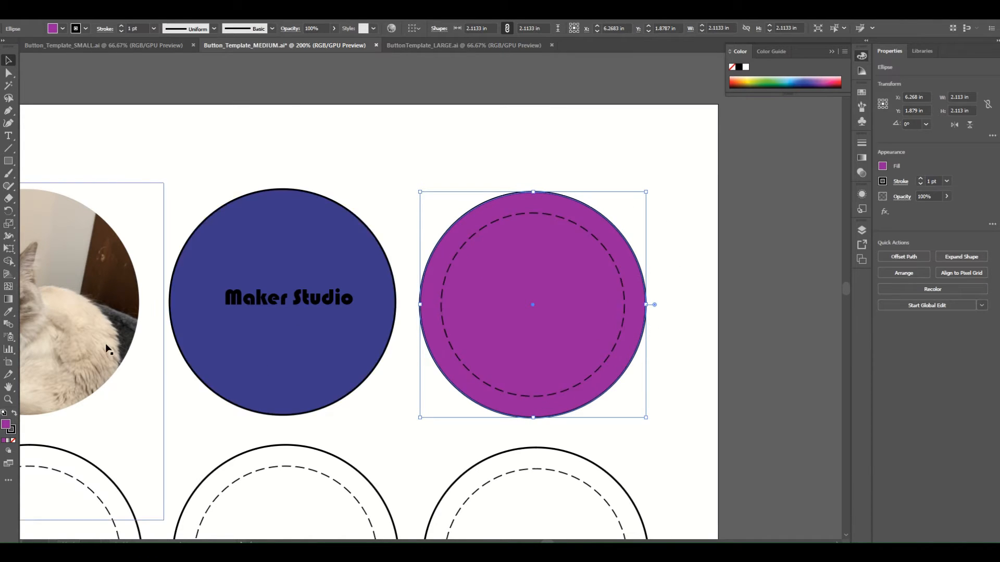
# Step: Duplicate the clipped cat photo and place the copy exactly over the purple button
pyautogui.click(87, 322)
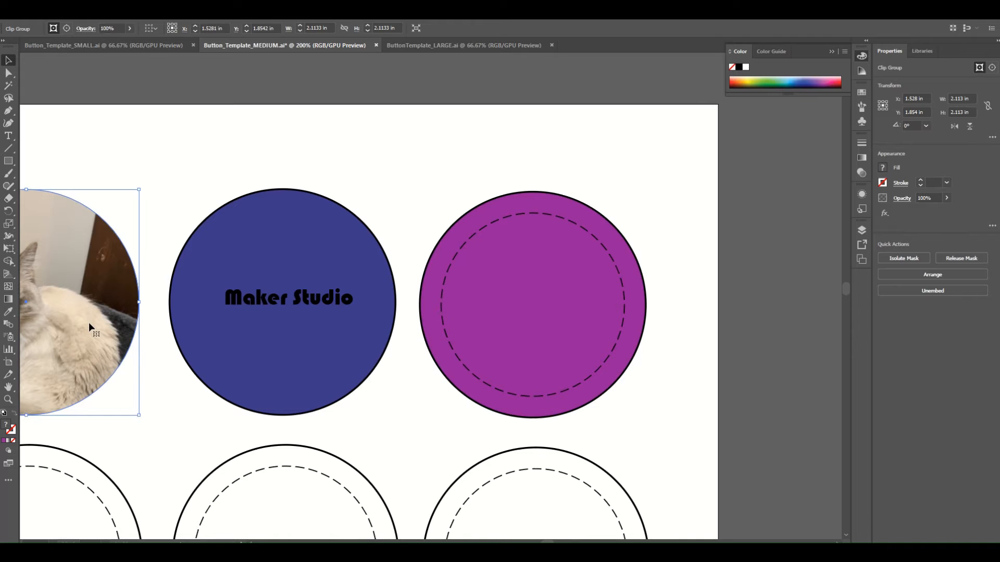
pyautogui.moveTo(88, 323); pyautogui.dragTo(426, 268)
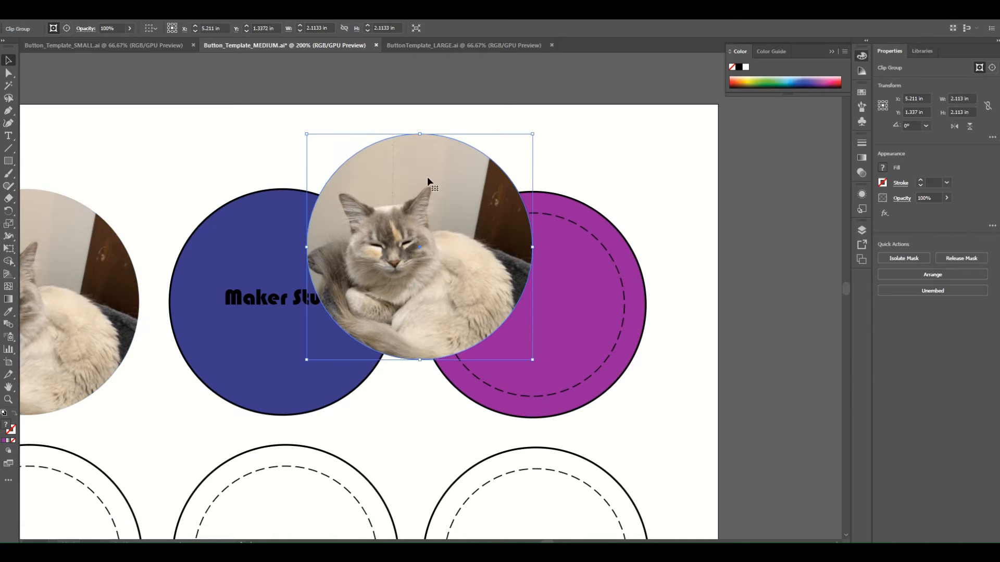
pyautogui.moveTo(444, 183); pyautogui.dragTo(564, 240)
# Step: Send the copied cat photo on the purple button one level backward
pyautogui.rightClick(592, 254)
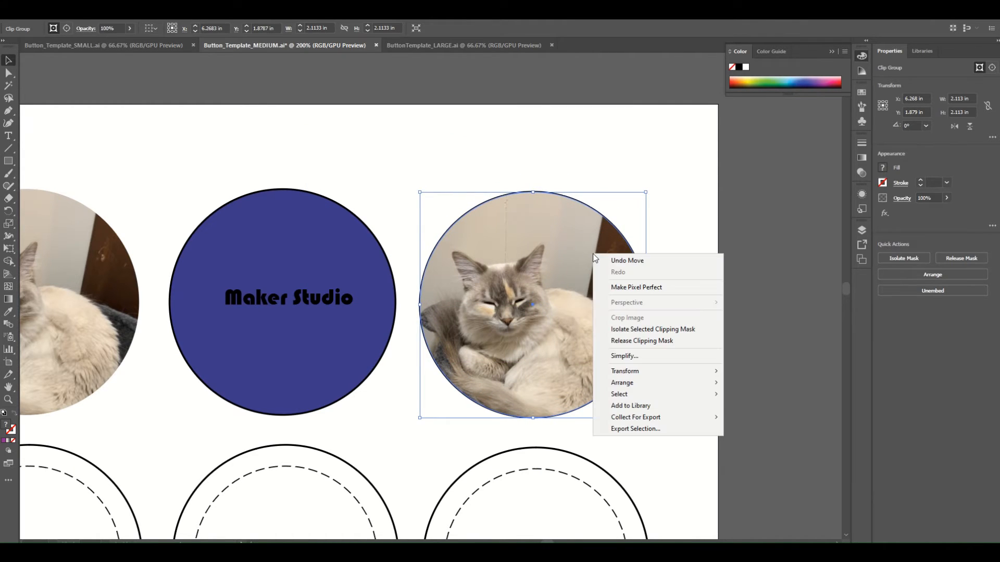
pyautogui.moveTo(639, 384)
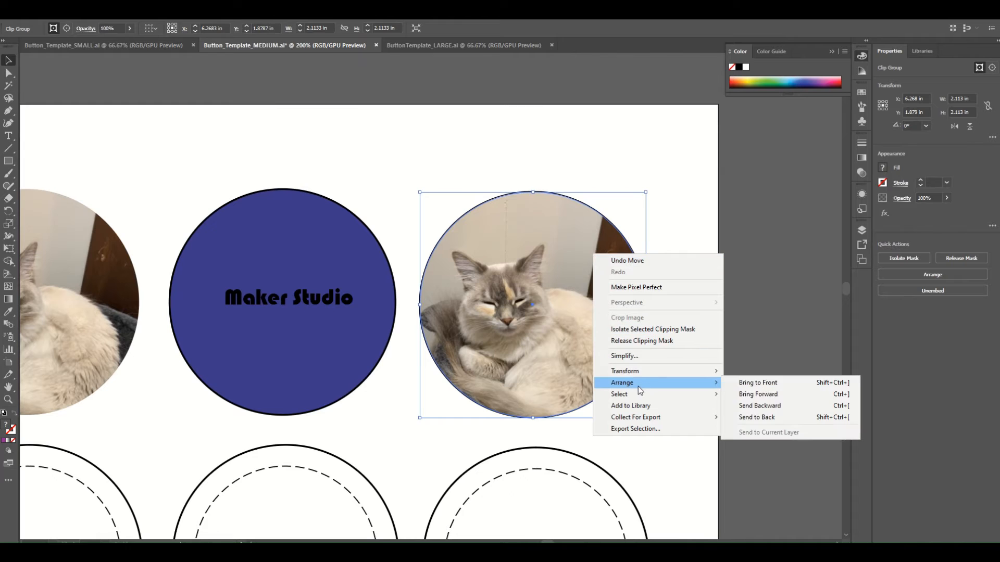
pyautogui.click(771, 406)
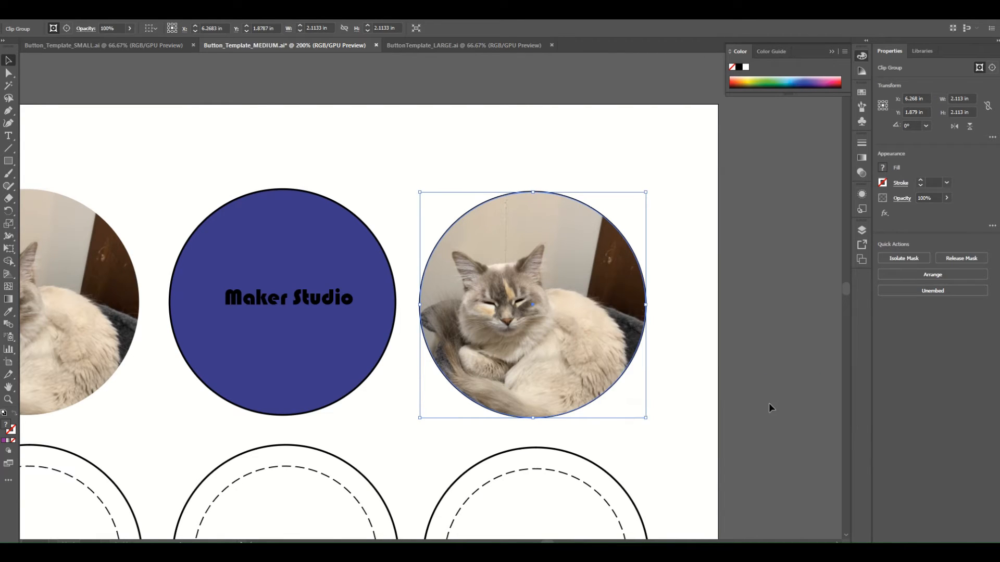
# Step: Try sending the copied cat photo all the way to the back, and undo it
pyautogui.rightClick(621, 287)
pyautogui.moveTo(673, 414)
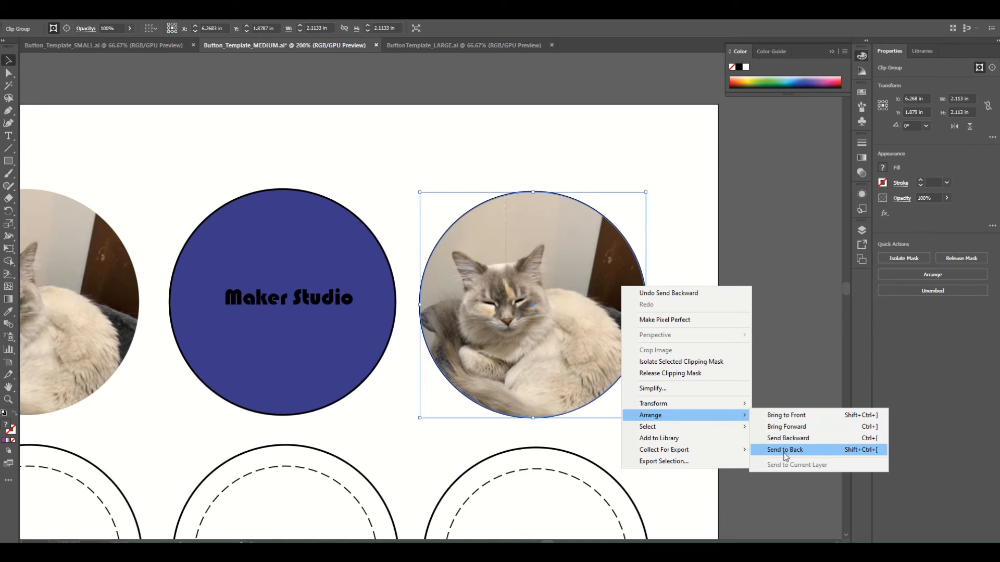
pyautogui.click(783, 453)
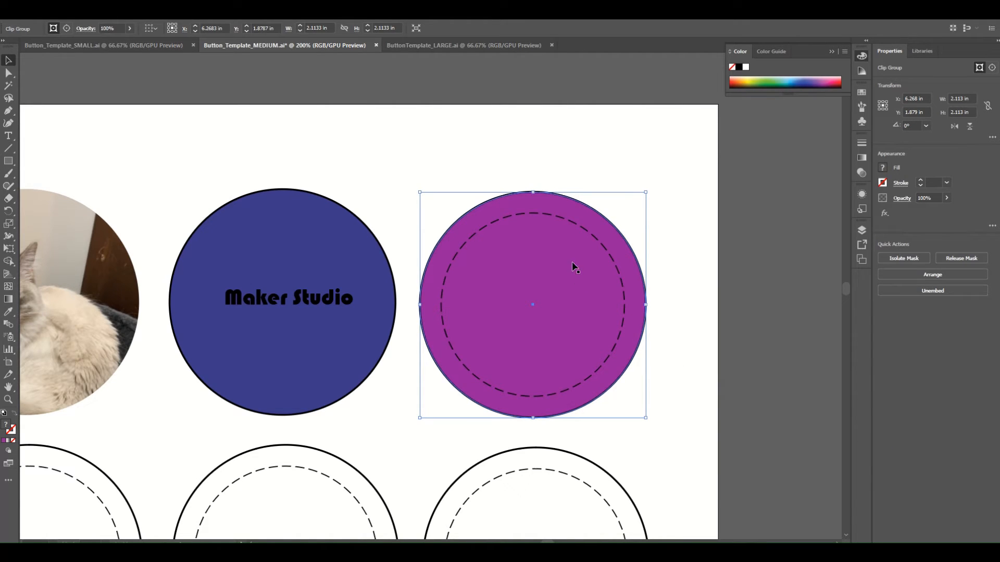
pyautogui.hotkey('ctrl', 'z')
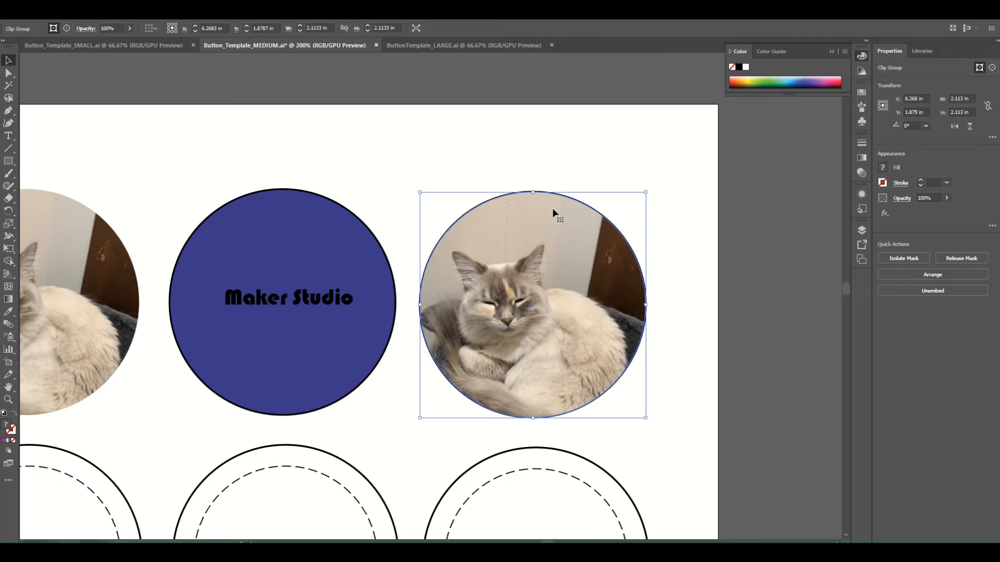
# Step: Send the copied cat photo backward three more levels in the stacking order
pyautogui.rightClick(573, 239)
pyautogui.moveTo(646, 369)
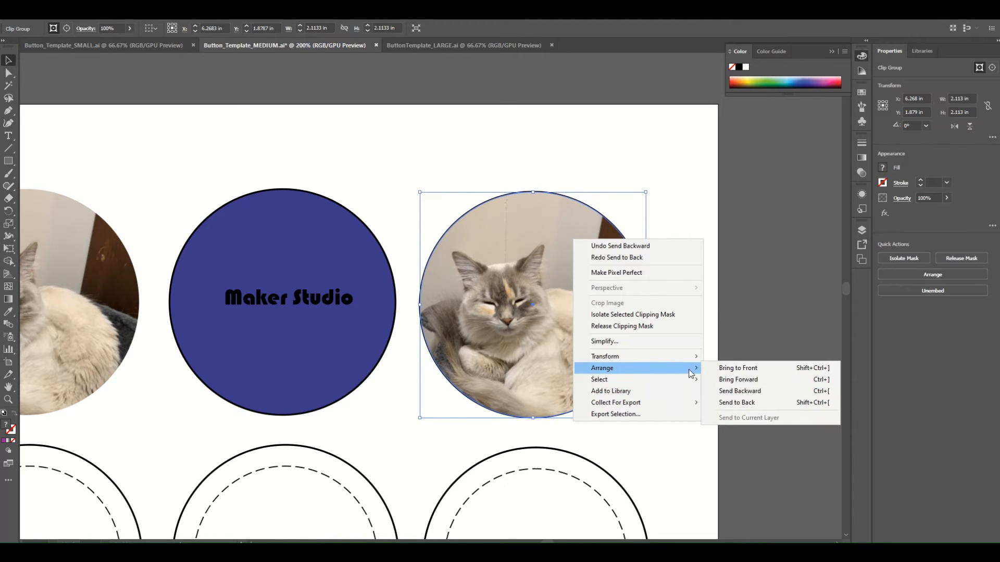
pyautogui.click(731, 388)
pyautogui.rightClick(628, 279)
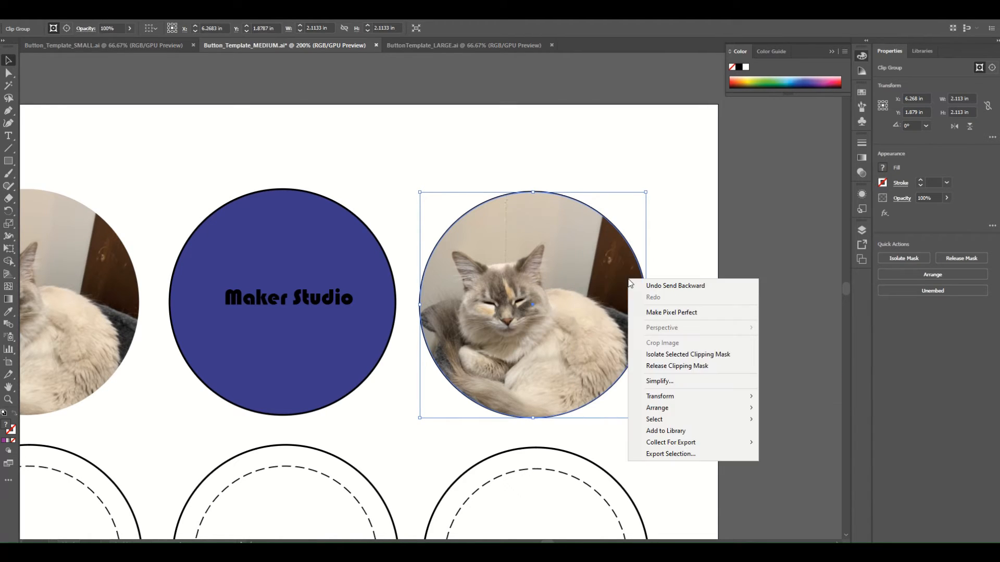
pyautogui.moveTo(721, 408)
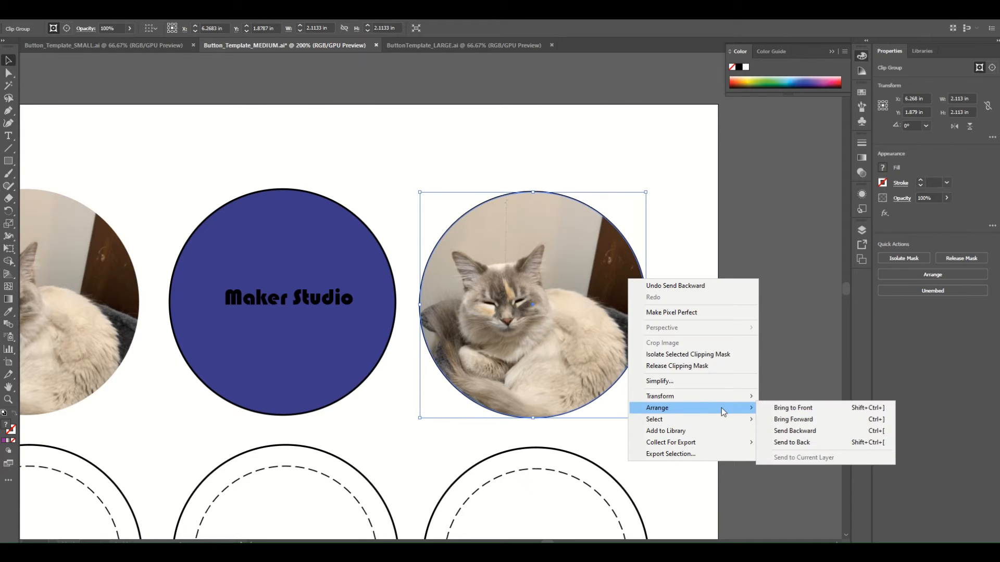
pyautogui.click(796, 430)
pyautogui.rightClick(616, 260)
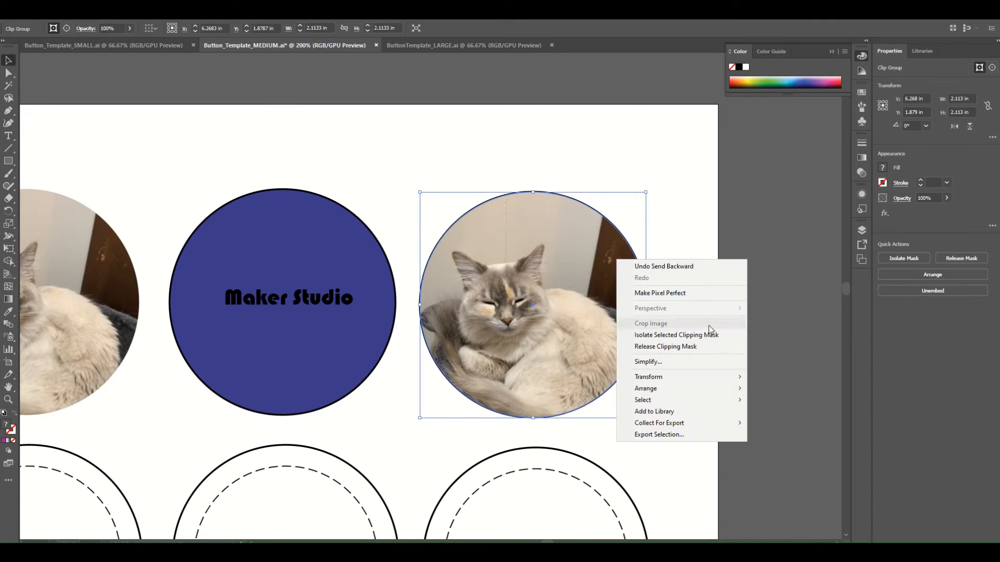
pyautogui.moveTo(696, 391)
pyautogui.click(795, 414)
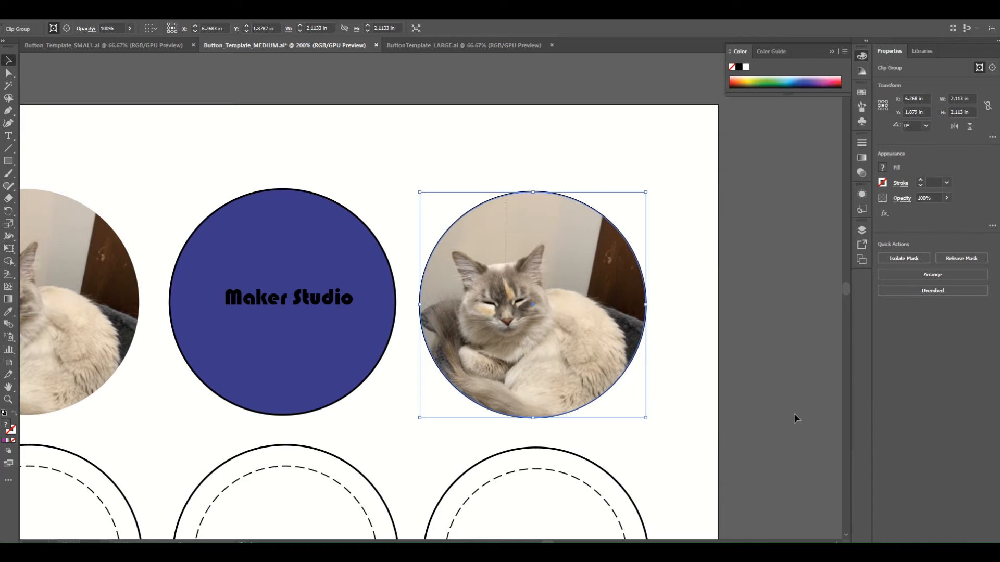
# Step: Move the dashed circle off the purple button toward the blue one, and place the cat photo back over the purple button
pyautogui.moveTo(588, 286); pyautogui.dragTo(793, 248)
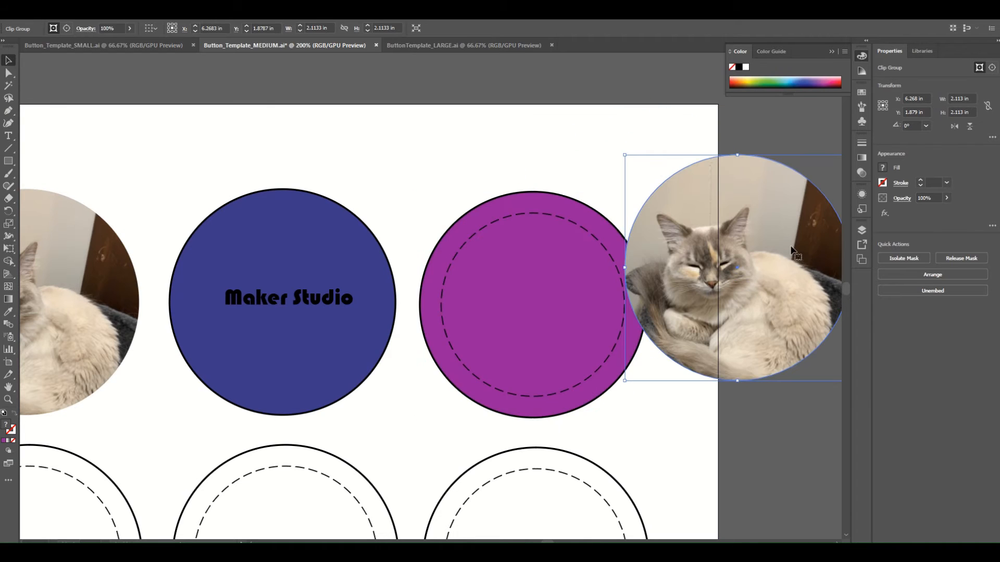
pyautogui.click(615, 266)
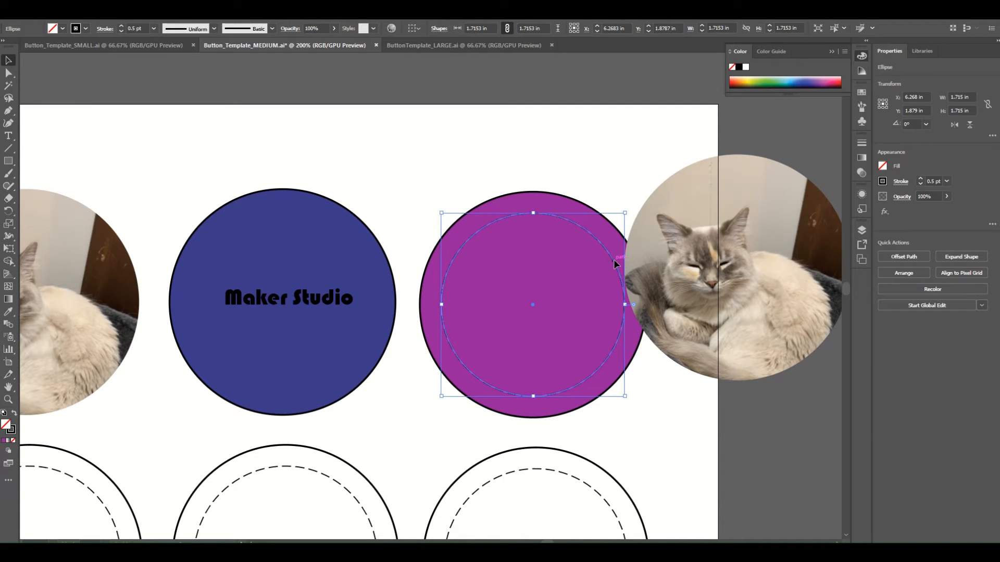
pyautogui.moveTo(613, 260); pyautogui.dragTo(502, 176)
pyautogui.moveTo(692, 205); pyautogui.dragTo(485, 241)
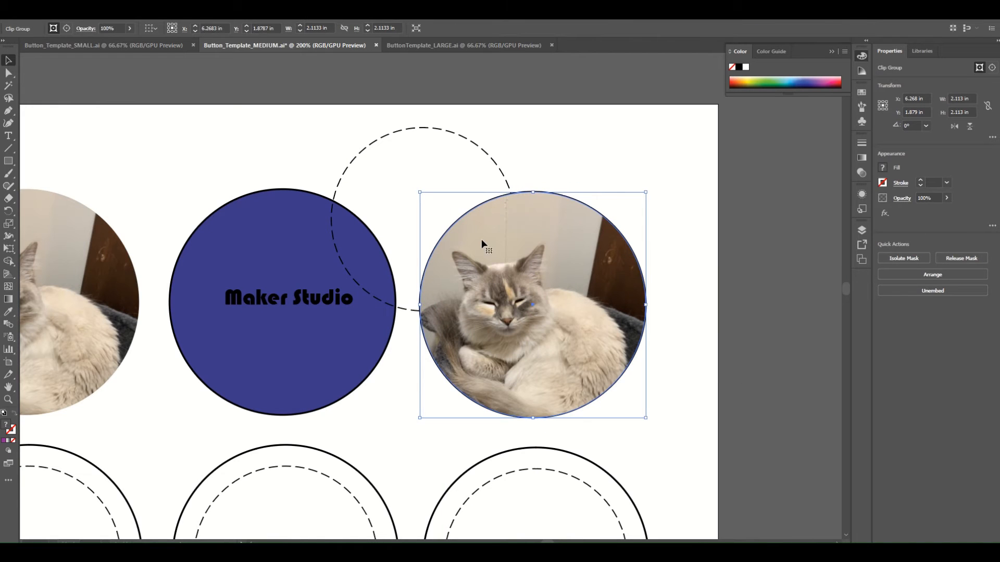
# Step: Bring the dashed circle to the front of the stacking order and center it over the cat photo on the purple button
pyautogui.click(481, 151)
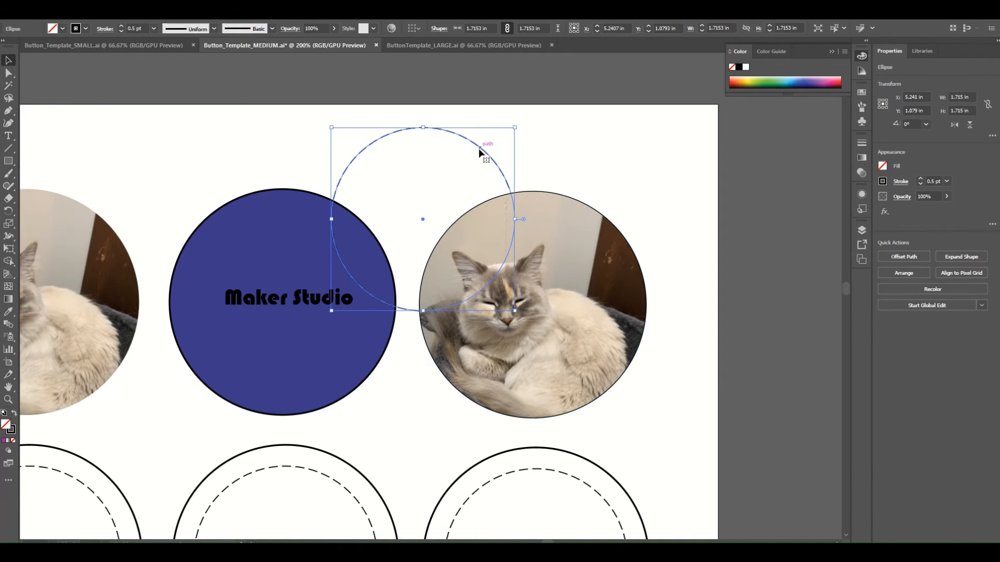
pyautogui.rightClick(480, 149)
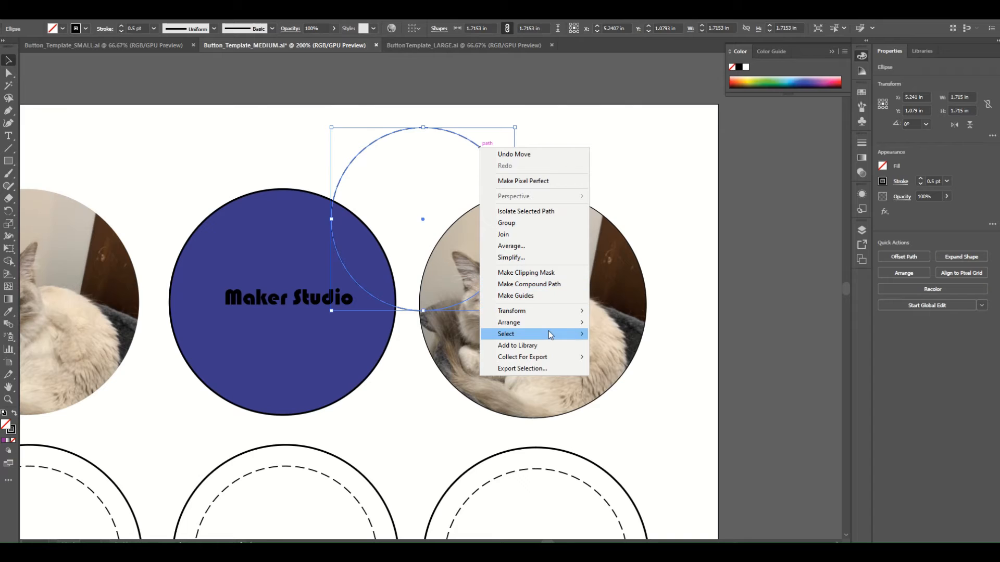
pyautogui.moveTo(549, 334)
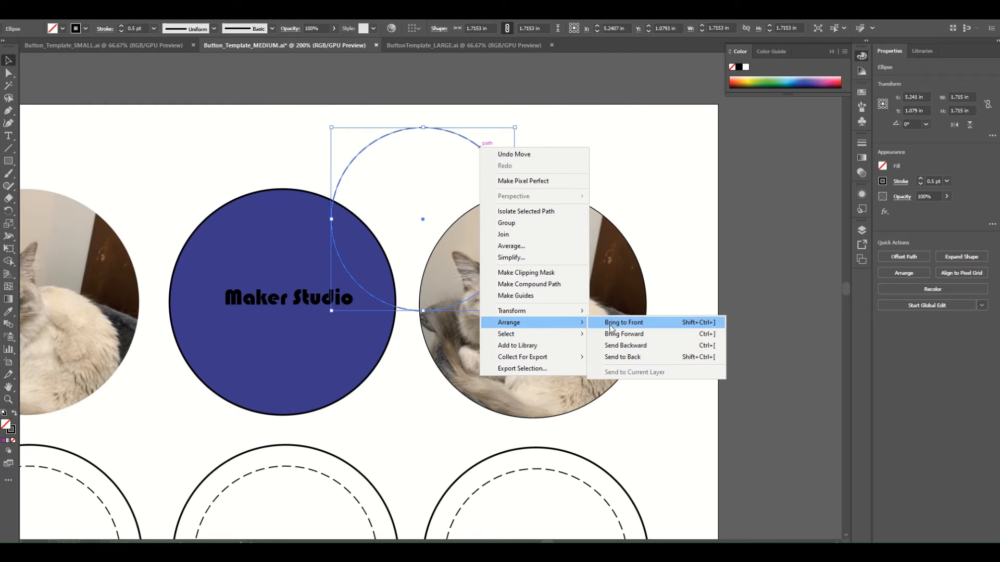
pyautogui.click(623, 322)
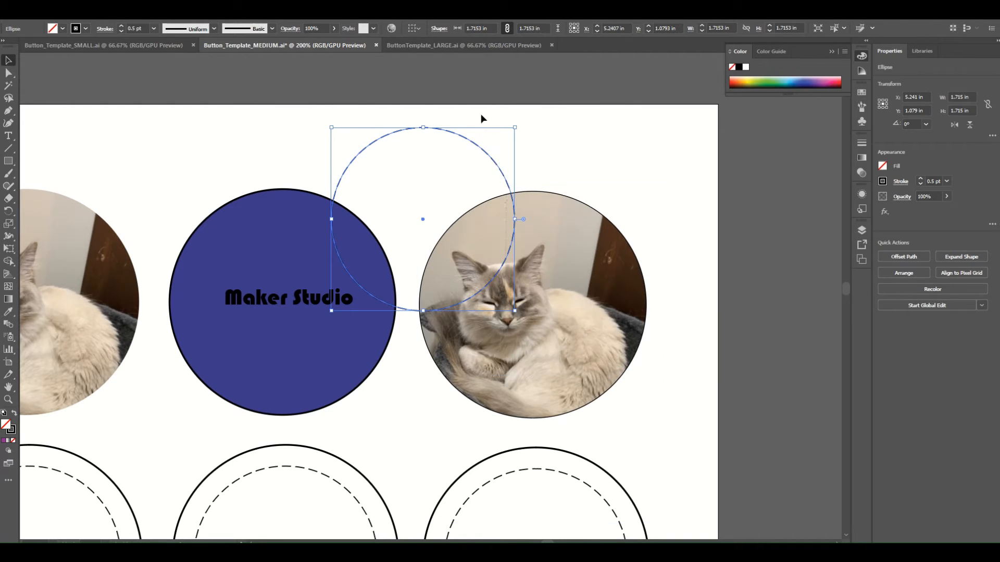
pyautogui.moveTo(471, 145); pyautogui.dragTo(577, 225)
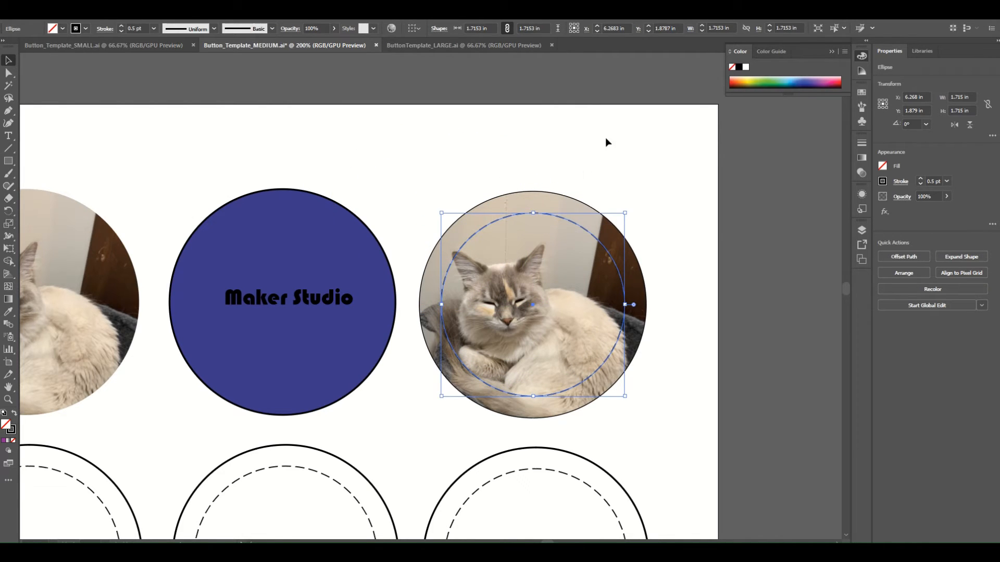
# Step: Make a clipping mask from the dashed circle and the cat photo on the purple button
pyautogui.click(607, 140)
pyautogui.click(587, 209)
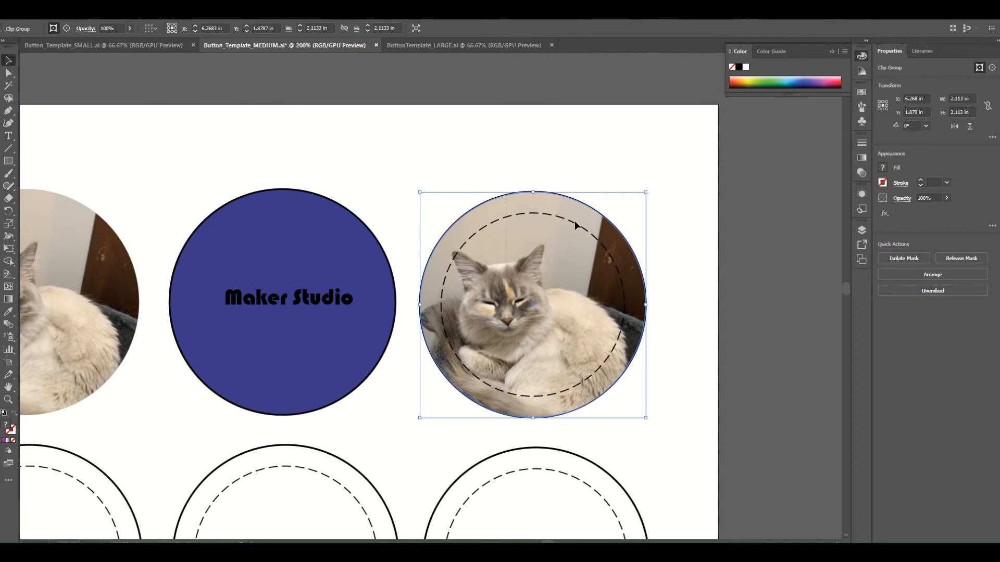
pyautogui.keyDown('shift'); pyautogui.click(574, 221); pyautogui.keyUp('shift')
pyautogui.rightClick(574, 221)
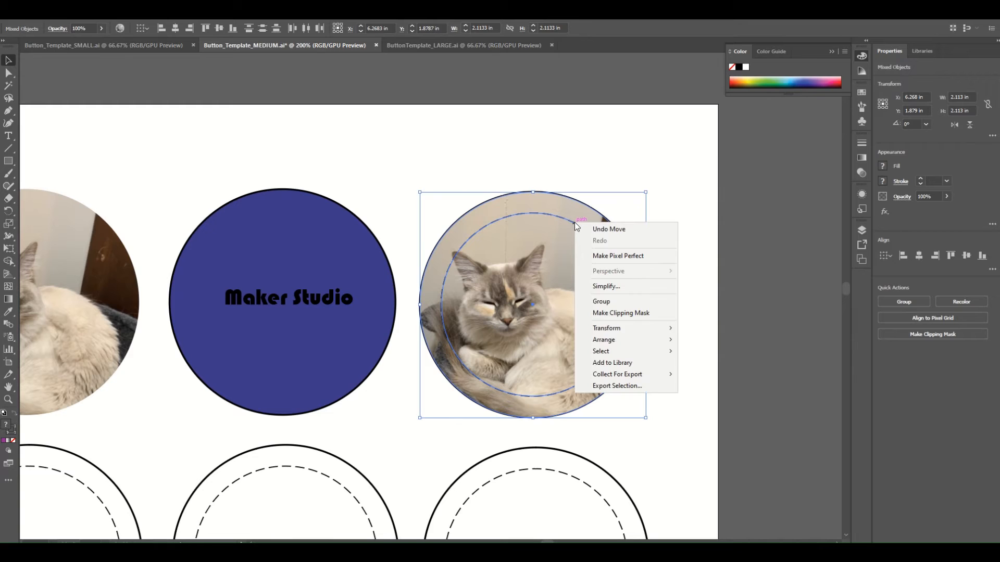
pyautogui.click(601, 314)
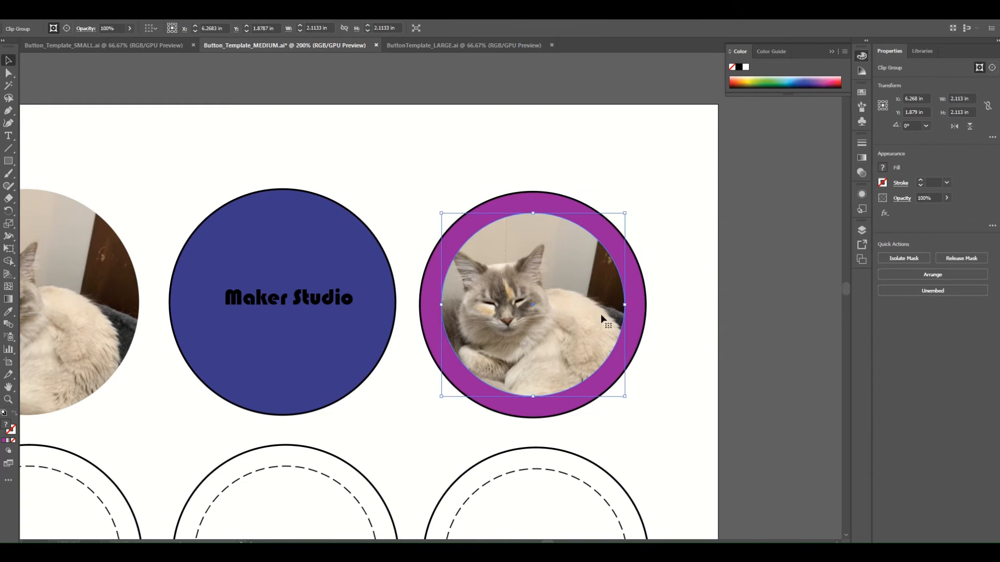
pyautogui.click(555, 171)
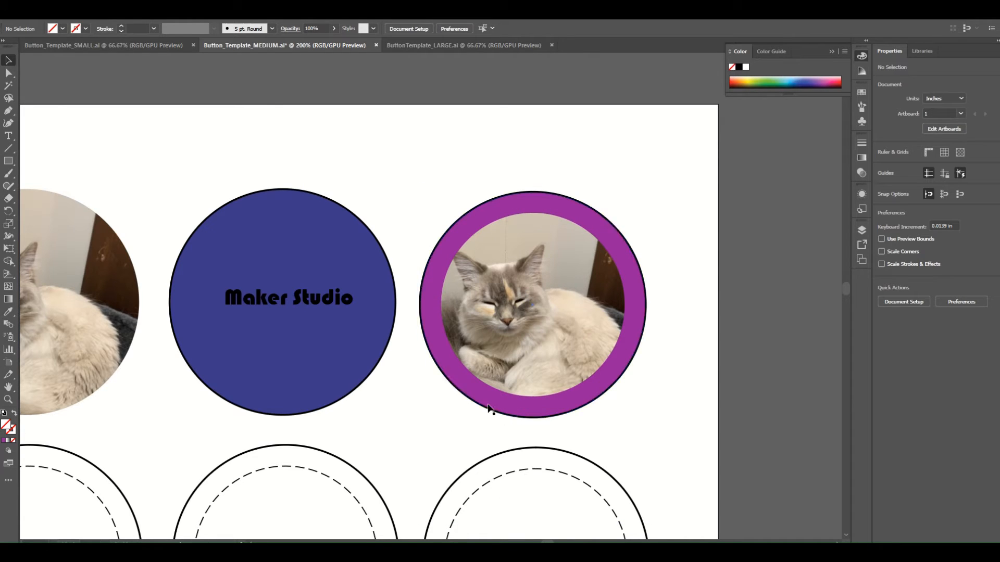
# Step: Copy the dashed circle from the empty button below and align the copy with the edge of the clipped cat photo
pyautogui.click(465, 382)
pyautogui.click(439, 470)
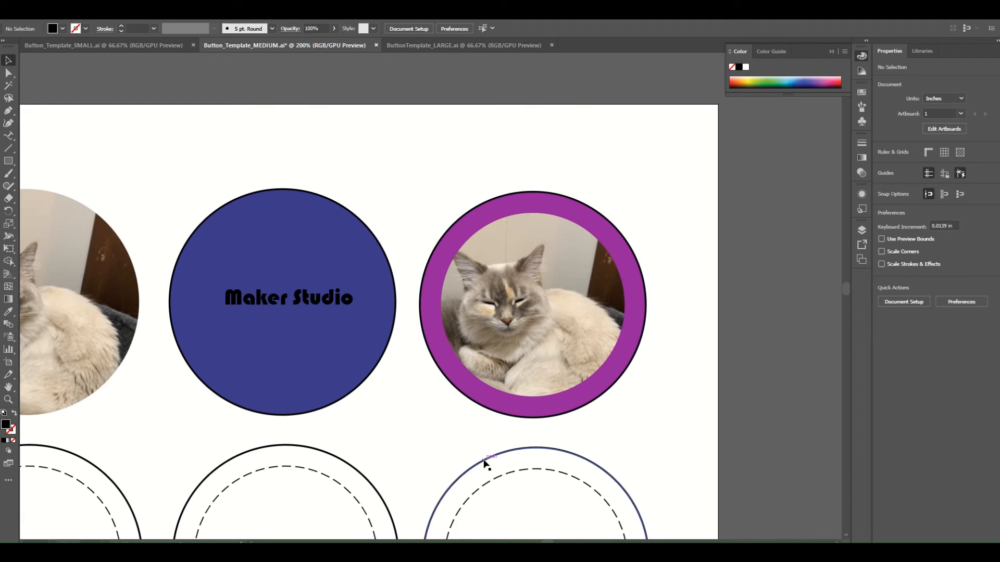
pyautogui.click(491, 480)
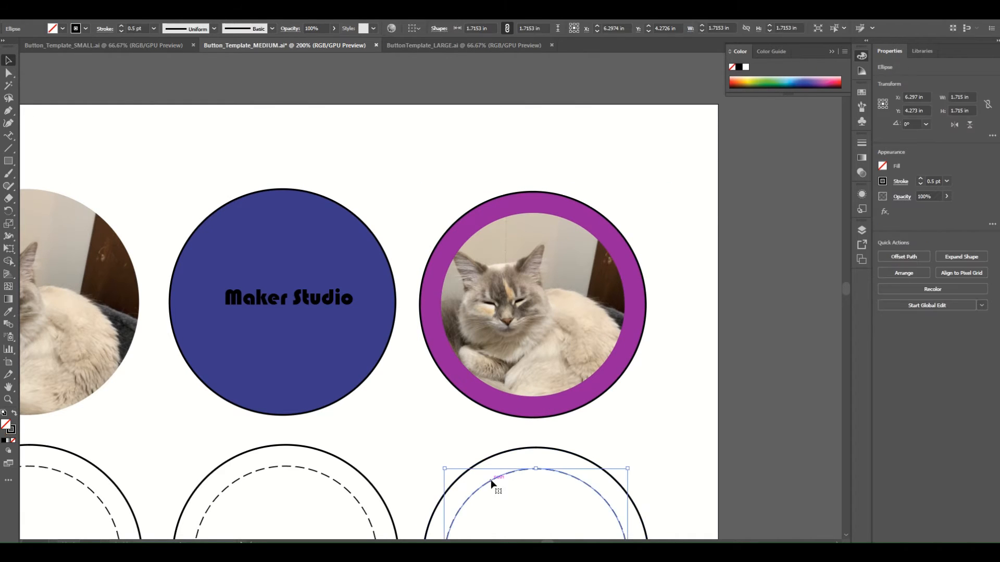
pyautogui.hotkey('ctrl', 'c')
pyautogui.hotkey('ctrl', 'v')
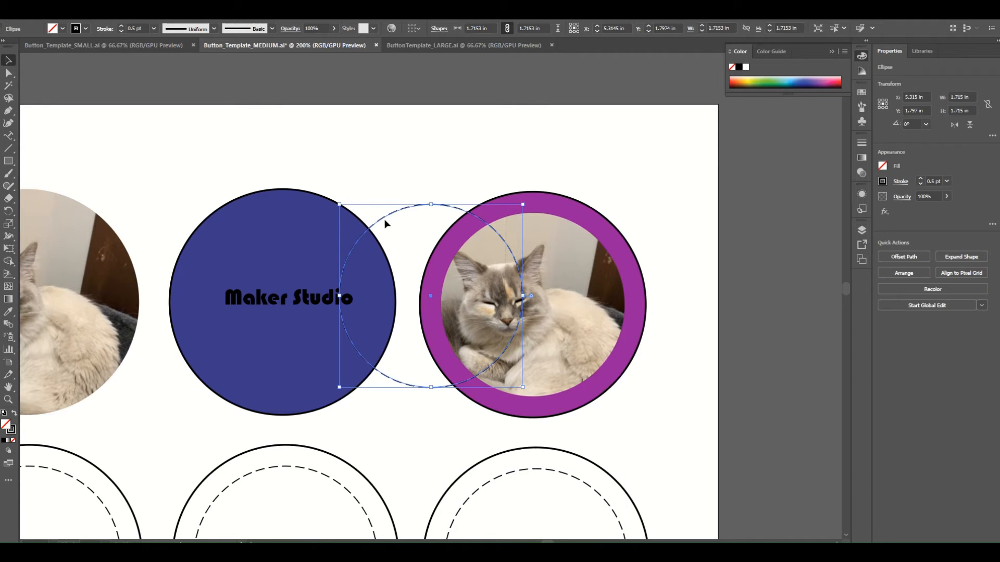
pyautogui.moveTo(381, 218); pyautogui.dragTo(482, 228)
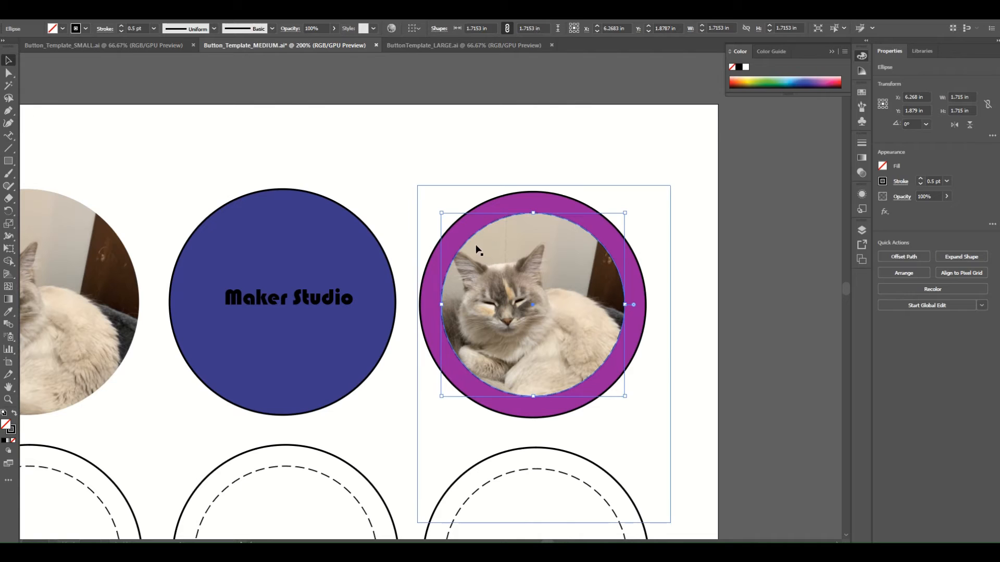
# Step: Add the text "Maker Studio" along the copied dashed circle with the Type on a Path tool
pyautogui.press('t')
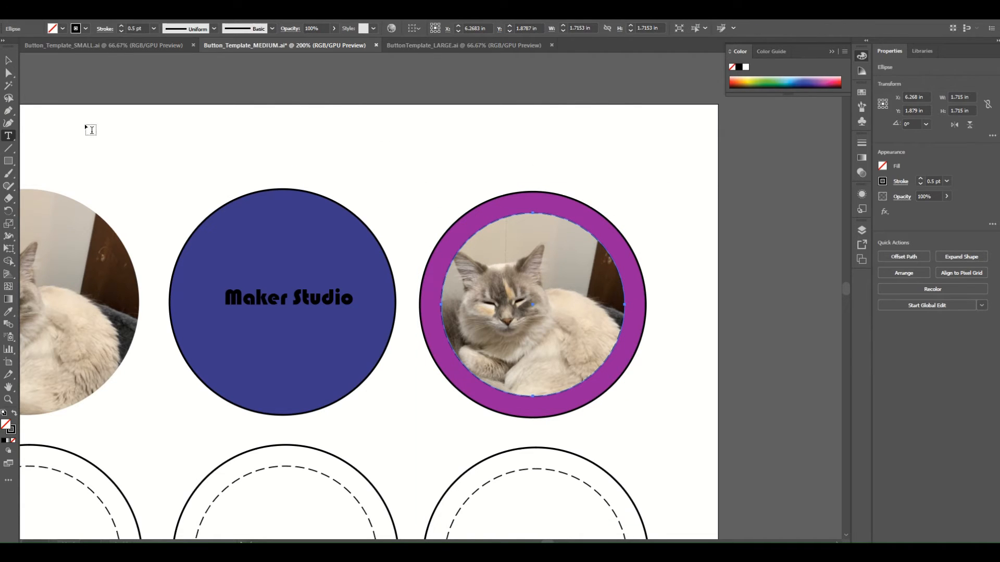
pyautogui.click(8, 139)
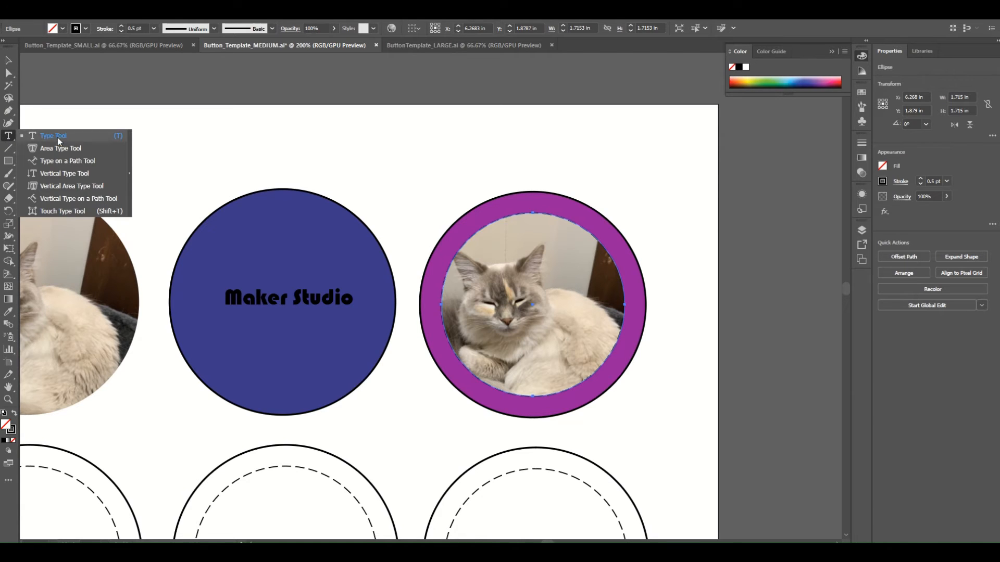
pyautogui.click(58, 160)
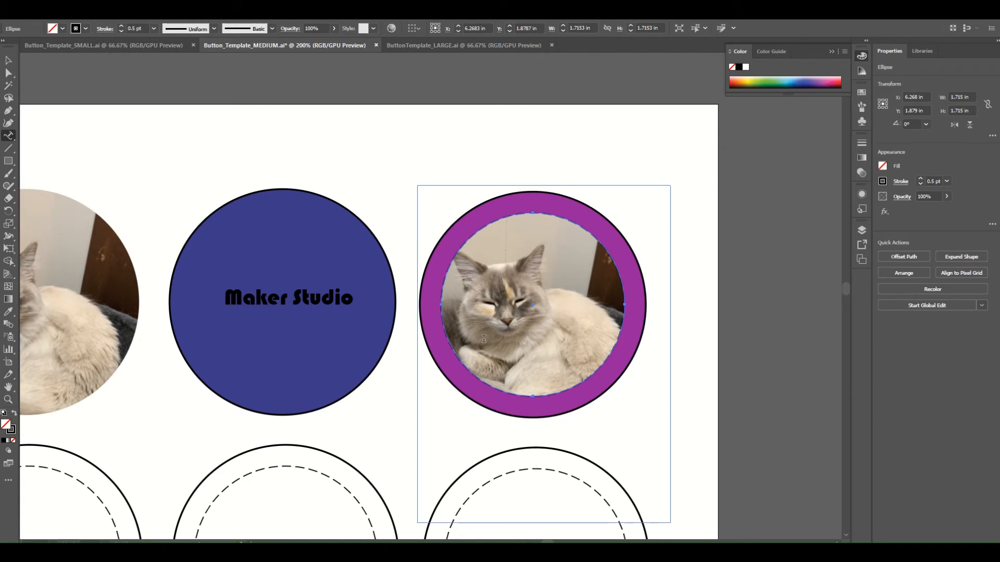
pyautogui.click(524, 395)
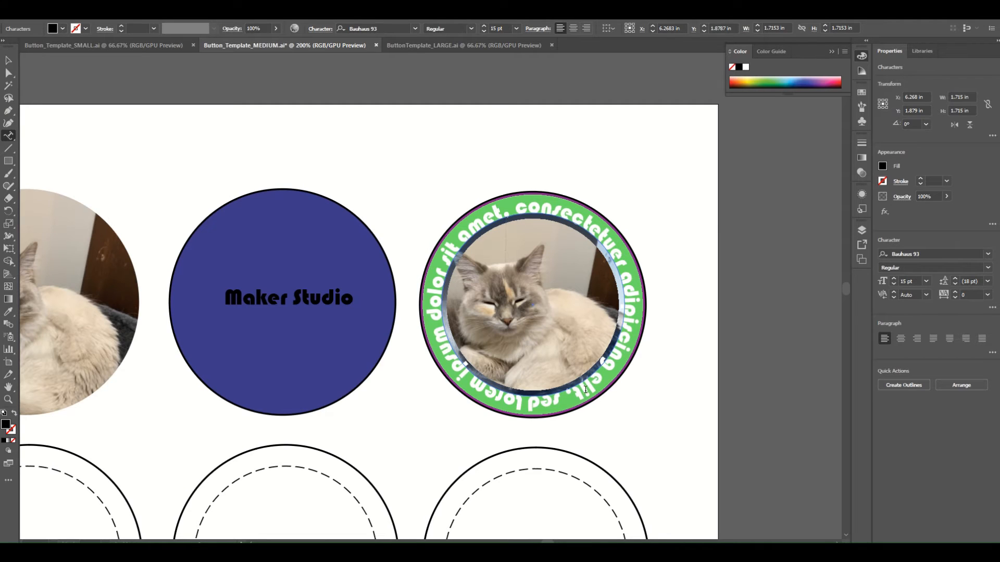
pyautogui.write('Maker')
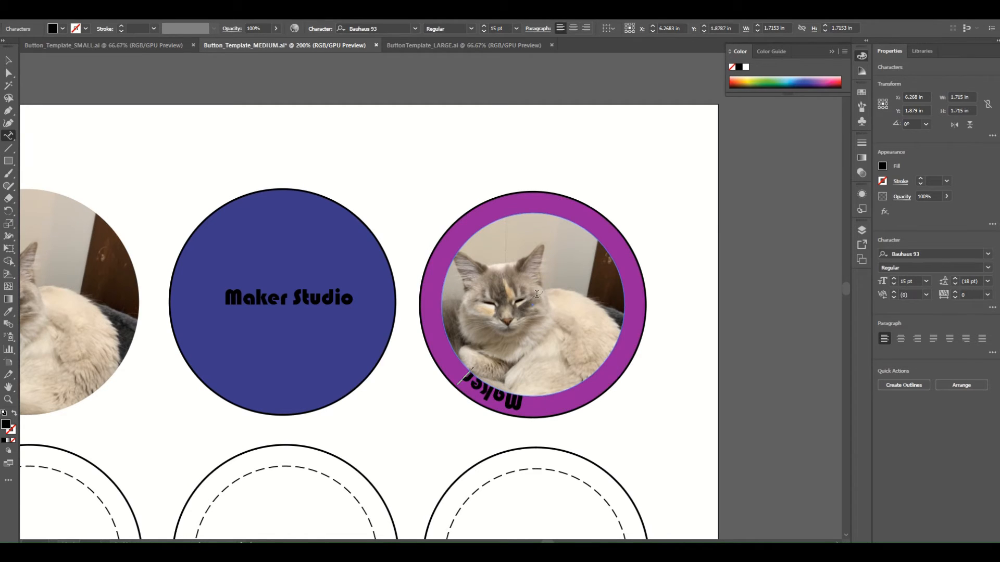
pyautogui.write(' Studio')
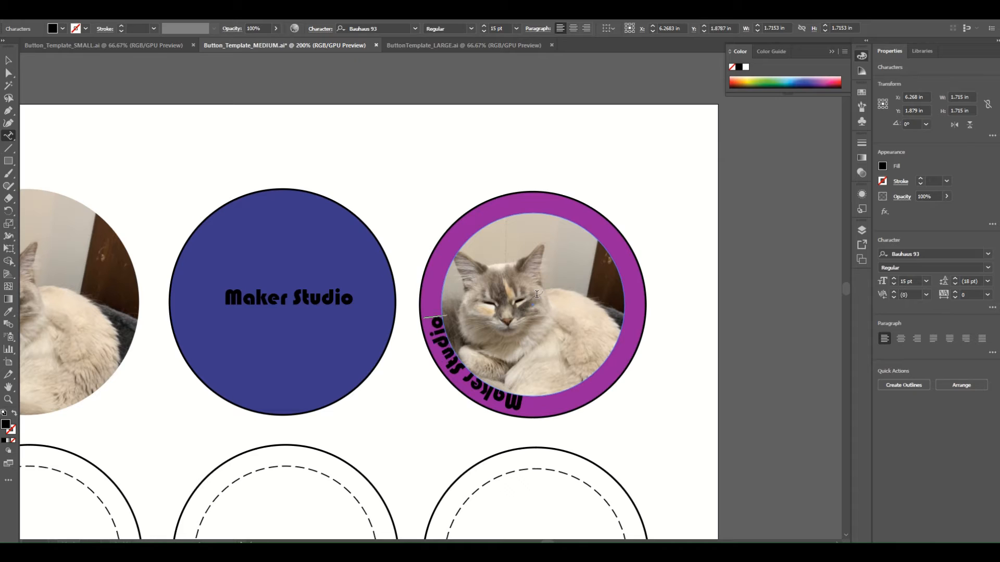
pyautogui.press('Escape')
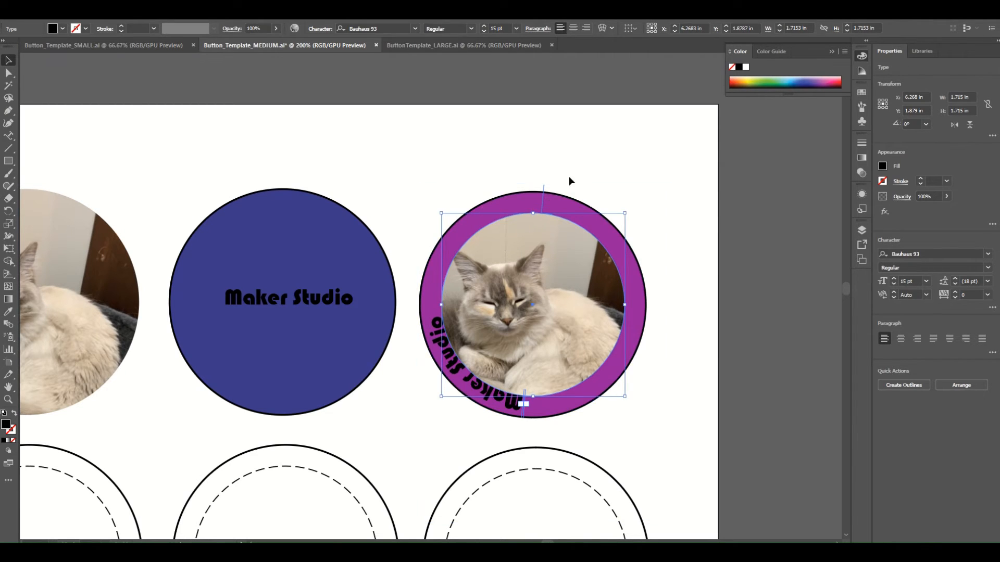
# Step: Flip the "Maker Studio" path text to the inside of the circle and center it along the bottom of the cat photo
pyautogui.moveTo(544, 200); pyautogui.dragTo(574, 370)
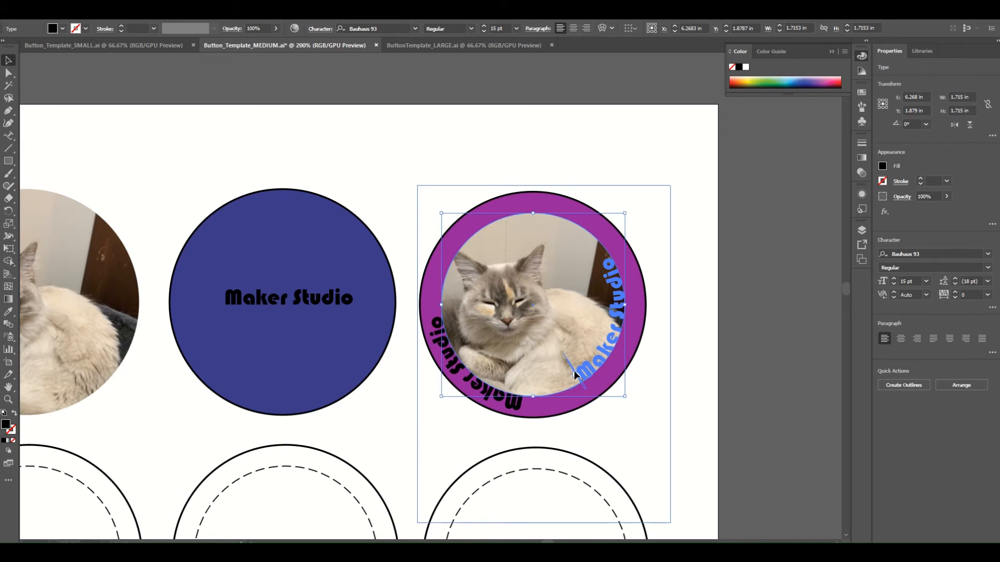
pyautogui.moveTo(574, 371); pyautogui.dragTo(492, 349)
pyautogui.click(604, 154)
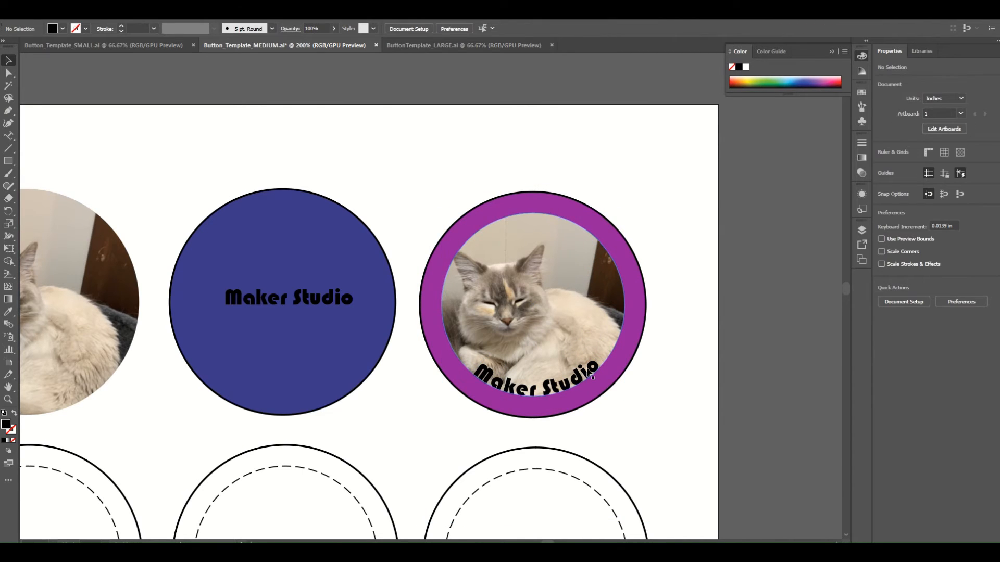
# Step: Scale down the curved "Maker Studio" text so it sits farther inside the cat photo
pyautogui.click(572, 384)
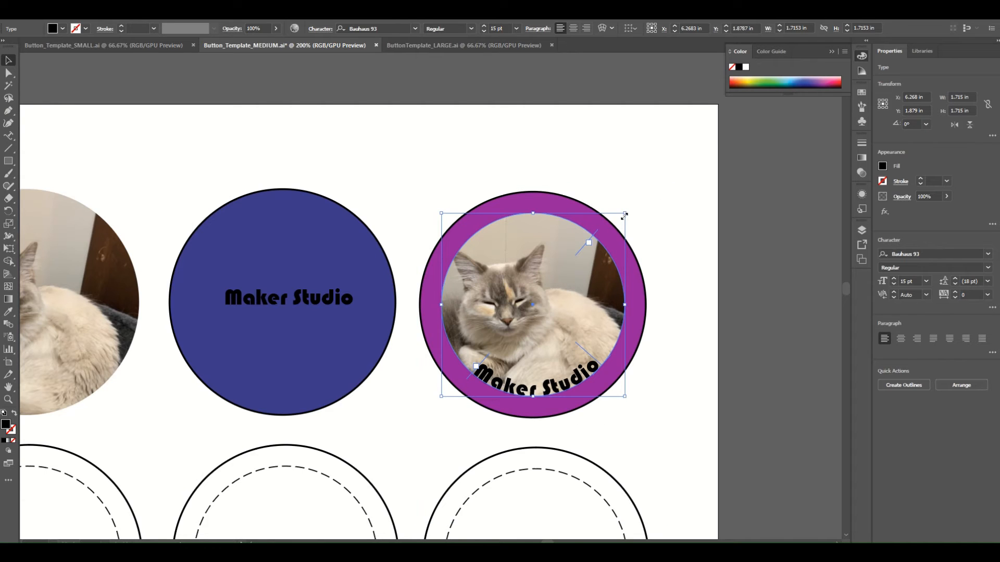
pyautogui.moveTo(625, 213); pyautogui.dragTo(570, 236)
pyautogui.click(647, 200)
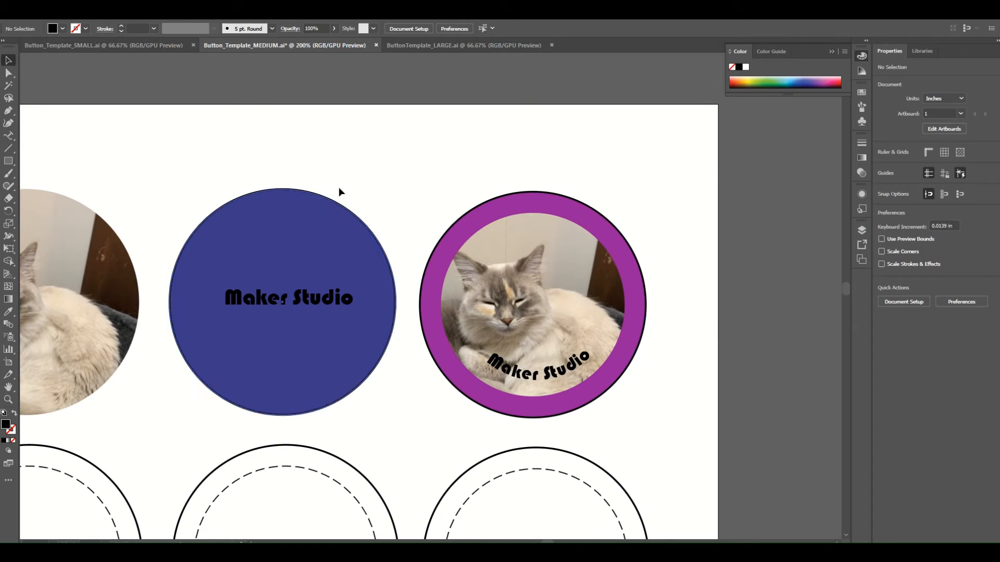
# Step: Open the export options for the medium button document
pyautogui.click(48, 13)
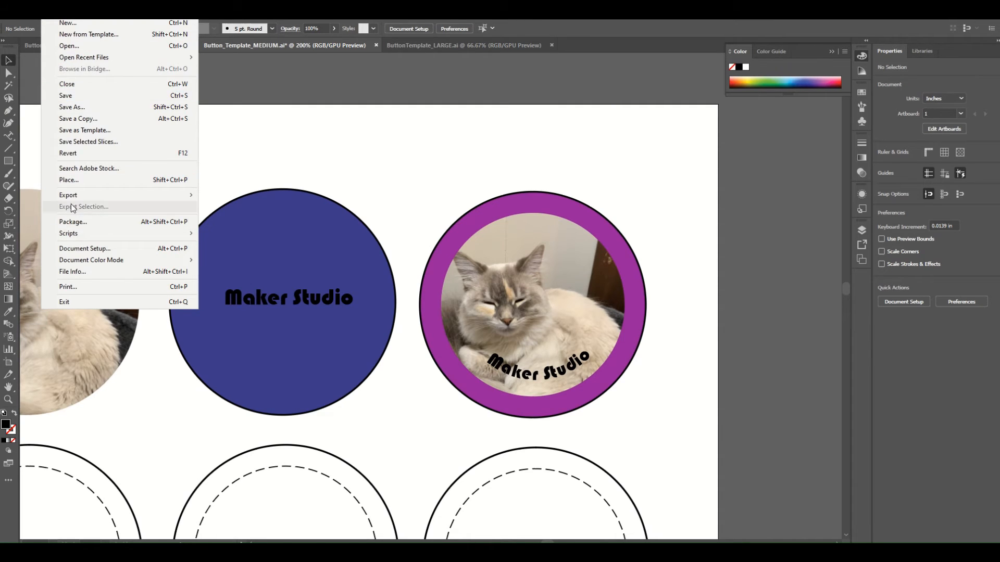
pyautogui.moveTo(73, 199)
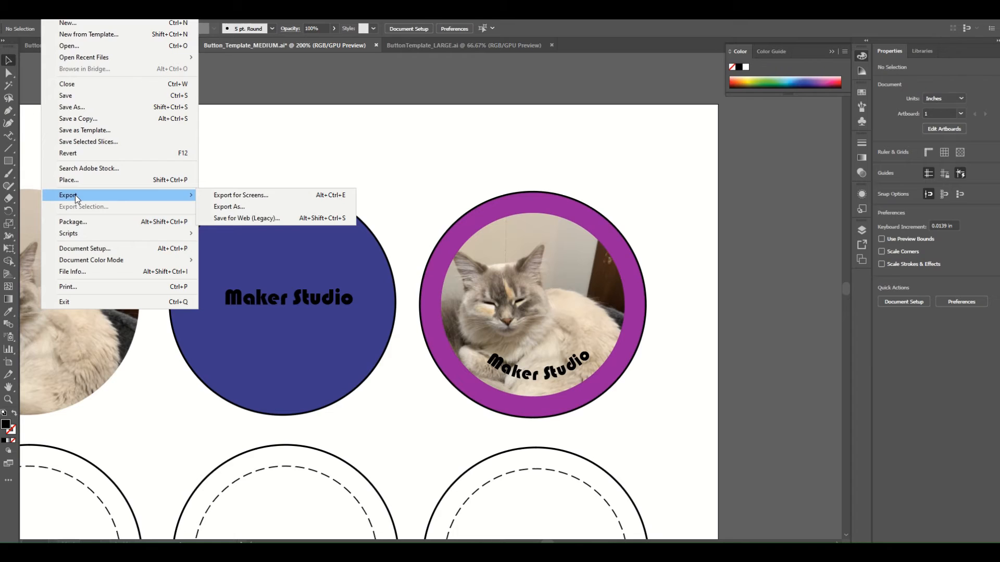
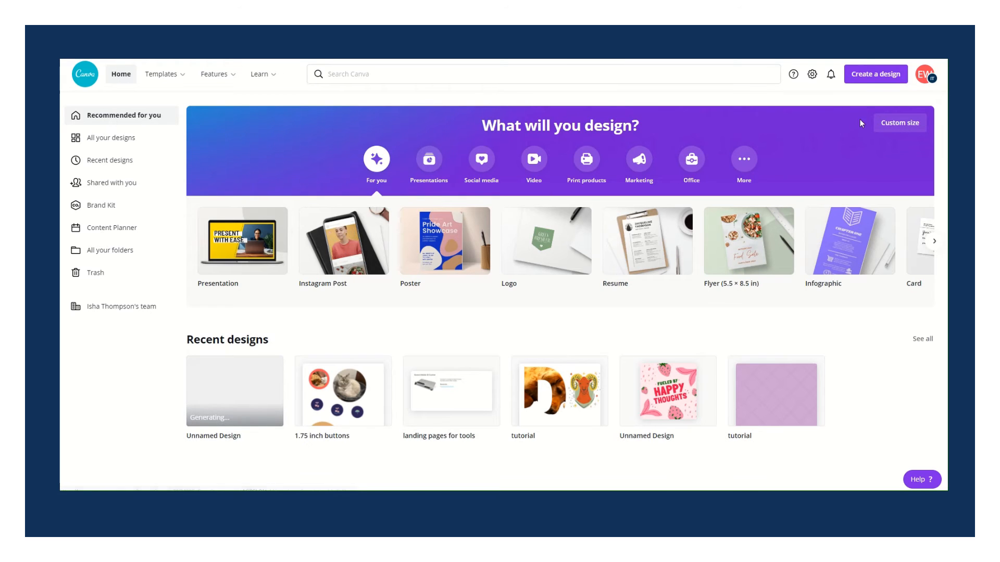
# Step: Switch to Canva, create a blank US Letter design and open its uploaded images
pyautogui.click(879, 76)
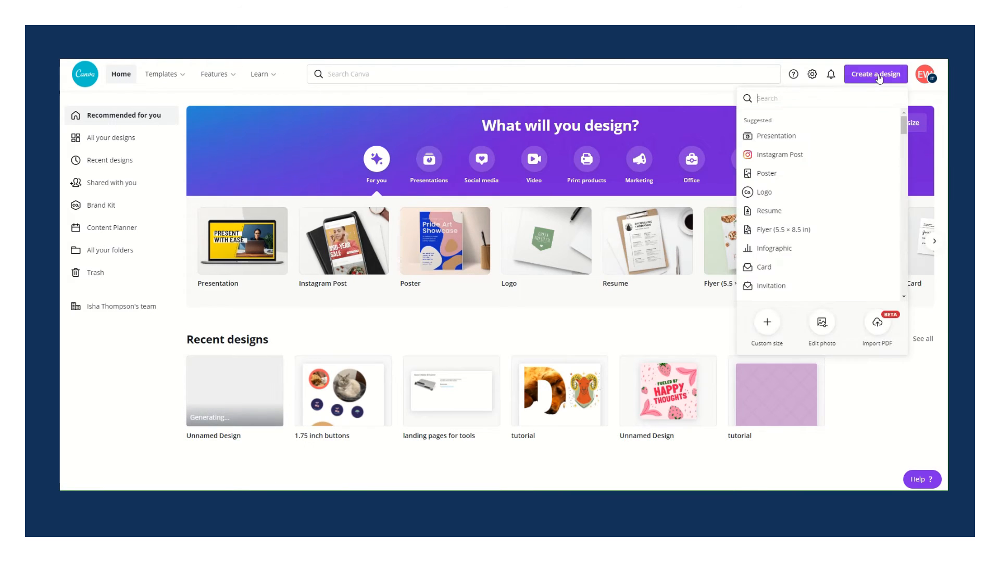
pyautogui.scroll(-6, 774, 208)
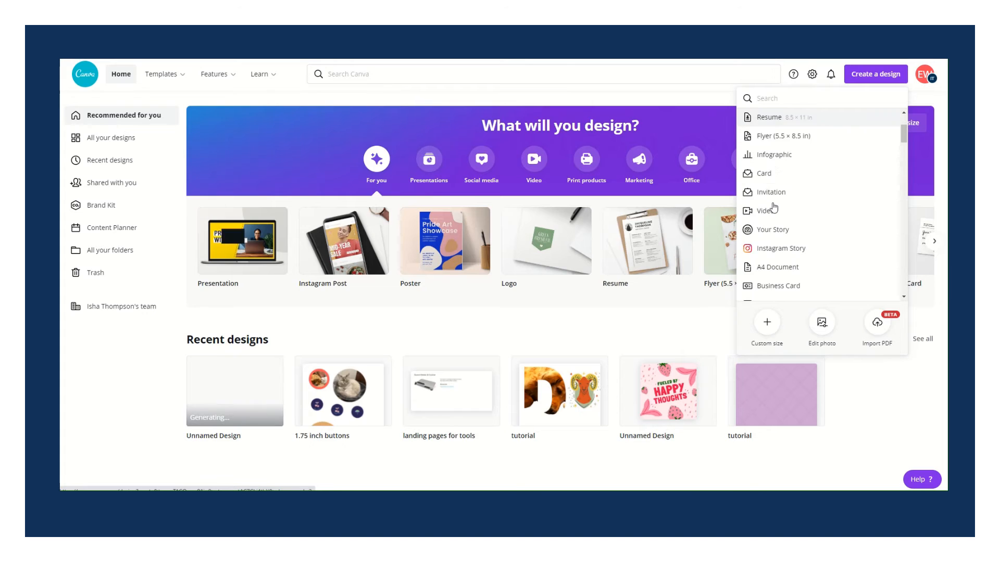
pyautogui.scroll(-8, 774, 209)
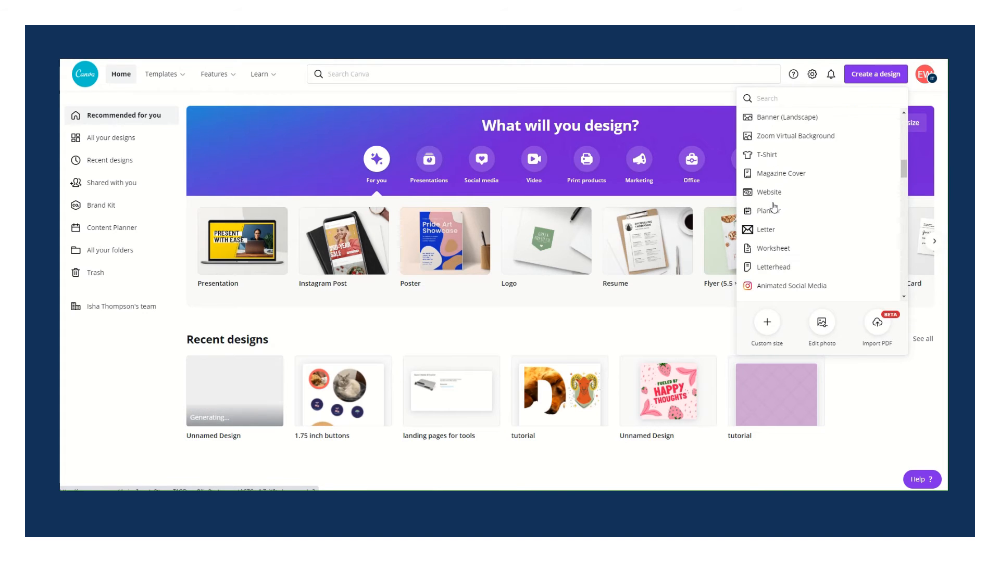
pyautogui.click(771, 190)
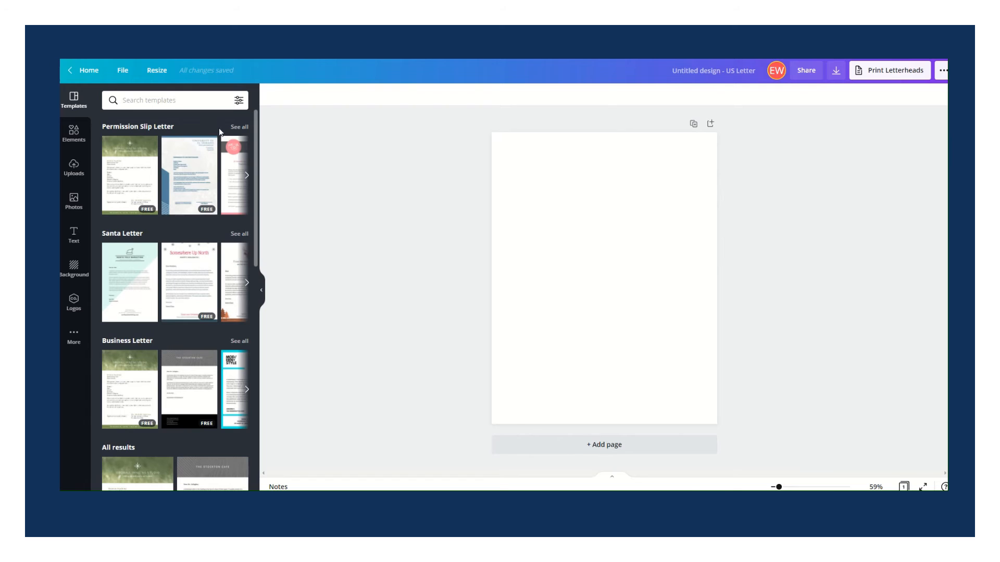
pyautogui.click(69, 173)
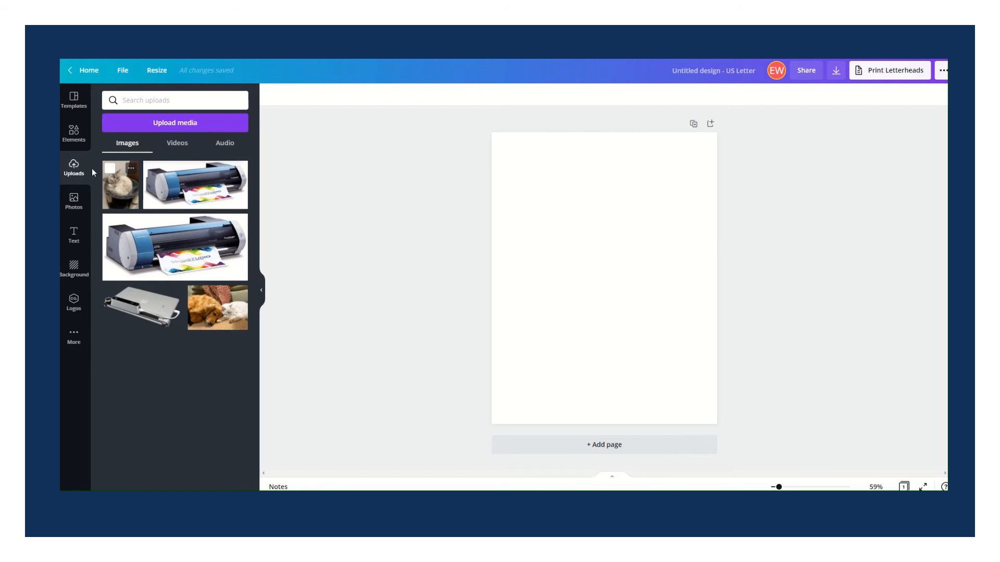
# Step: Add a circular photo frame to the page and scale it down to about a quarter of the page width
pyautogui.click(75, 140)
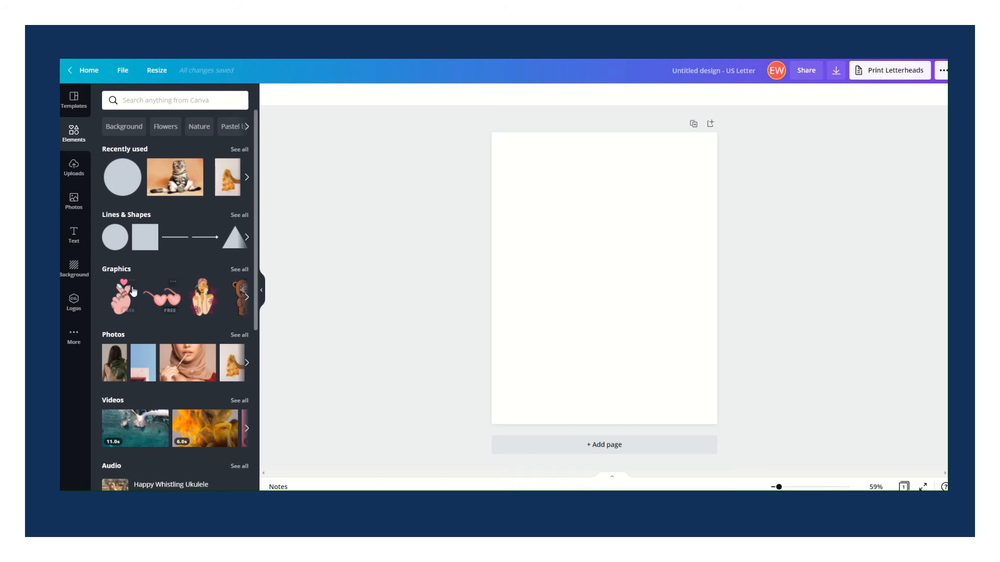
pyautogui.scroll(-6, 136, 291)
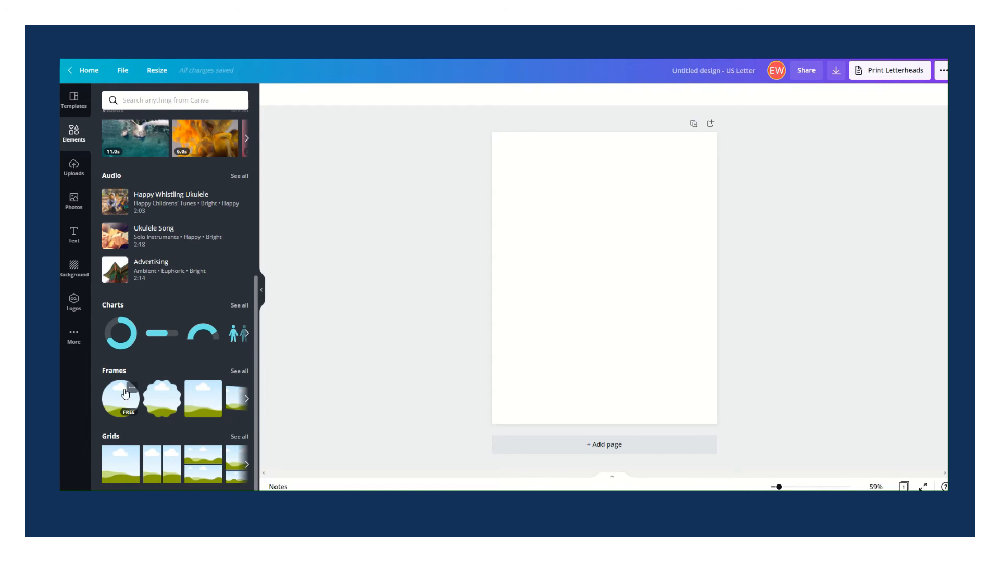
pyautogui.click(119, 406)
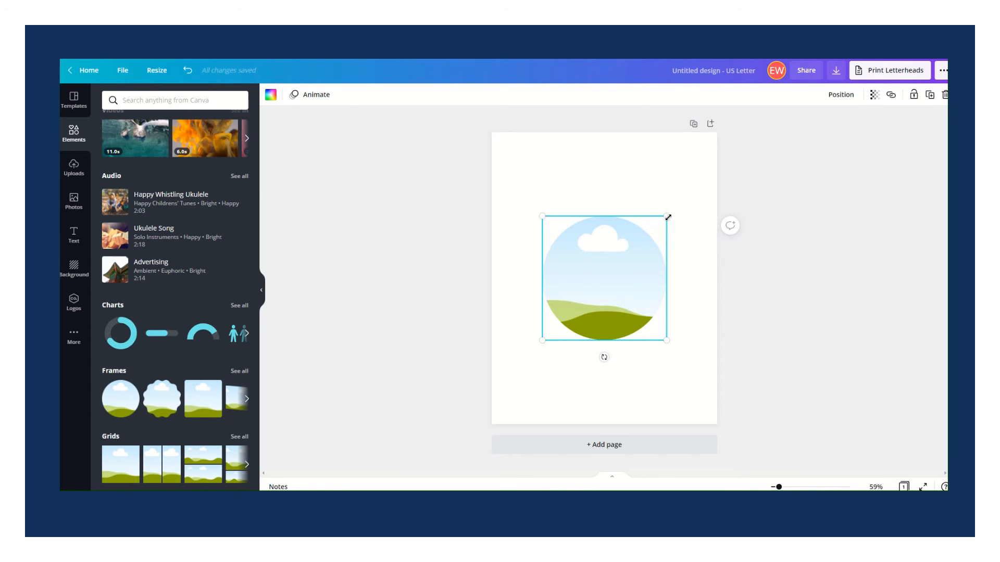
pyautogui.moveTo(666, 215); pyautogui.dragTo(616, 260)
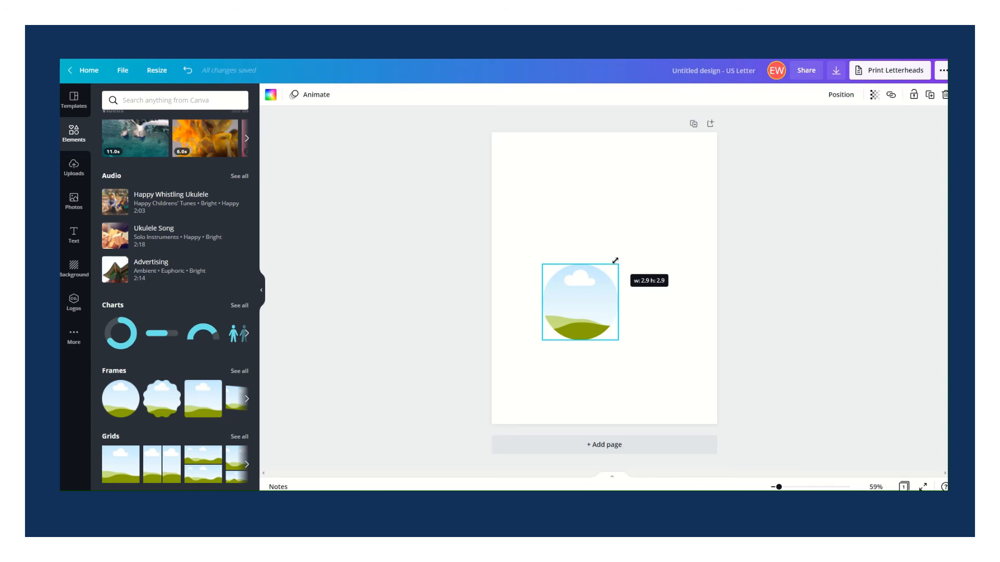
pyautogui.moveTo(615, 260); pyautogui.dragTo(591, 277)
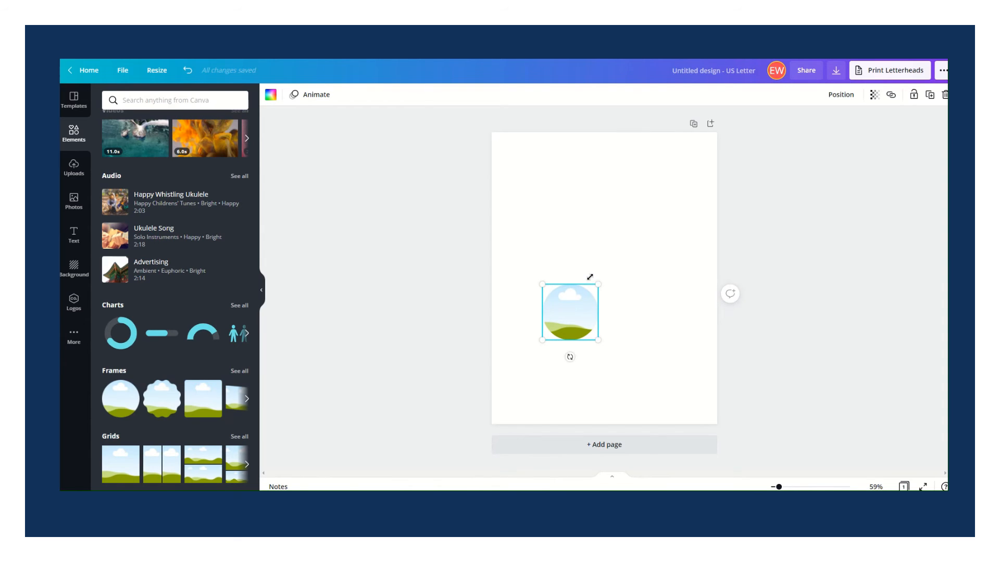
# Step: Move the circular frame to the page's upper-left corner and fill it with the uploaded cat photo
pyautogui.moveTo(581, 318); pyautogui.dragTo(543, 175)
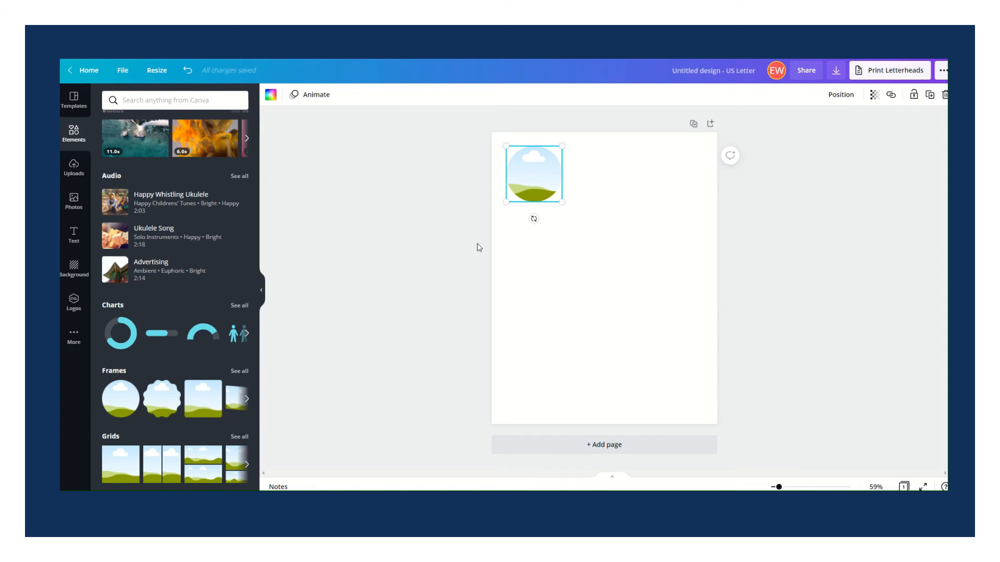
pyautogui.click(73, 168)
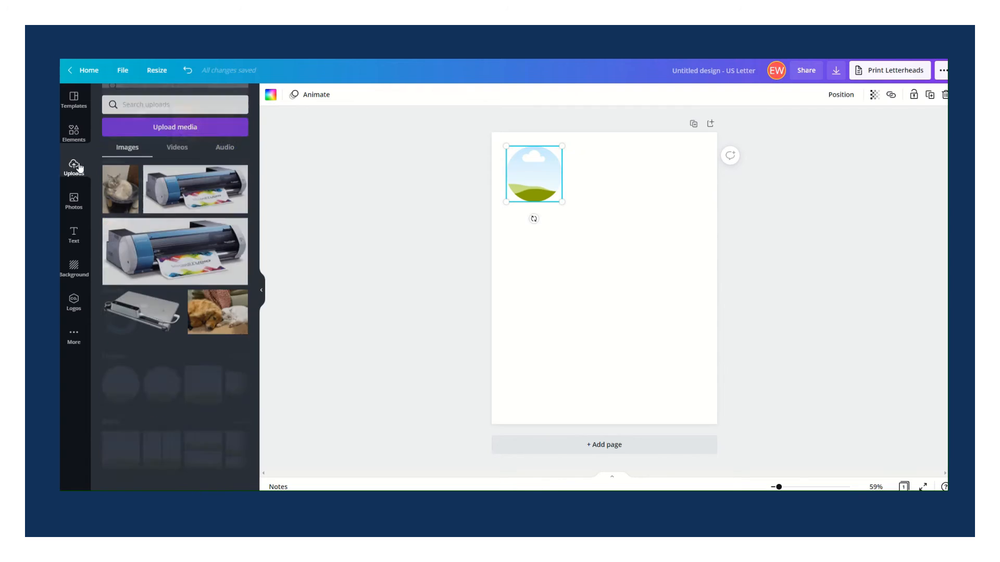
pyautogui.moveTo(121, 196); pyautogui.dragTo(521, 176)
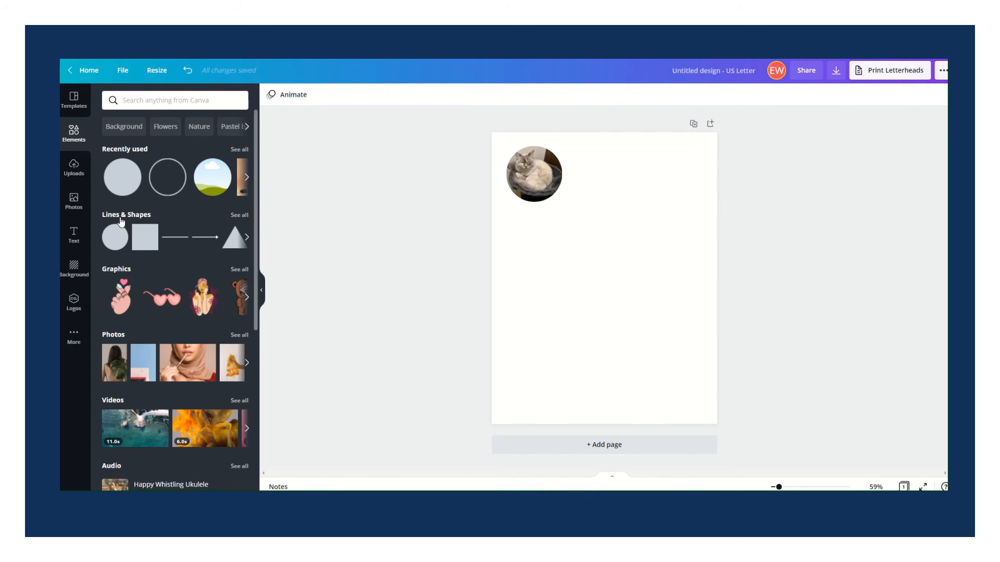
# Step: Add a circle outline from Lines & Shapes, scaled down and centered inside the circular cat photo
pyautogui.click(239, 217)
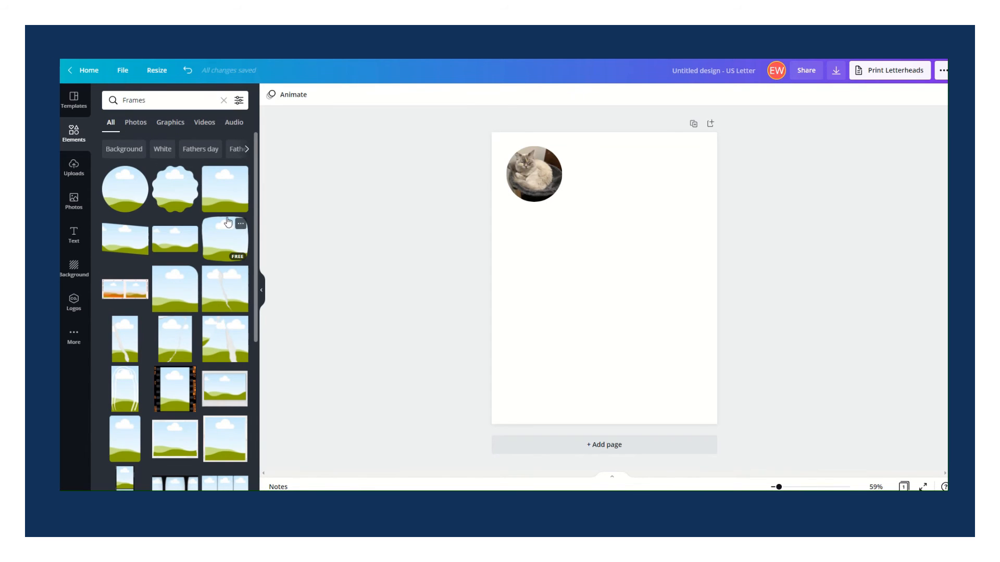
pyautogui.scroll(-3, 198, 245)
pyautogui.scroll(3, 151, 219)
pyautogui.click(225, 100)
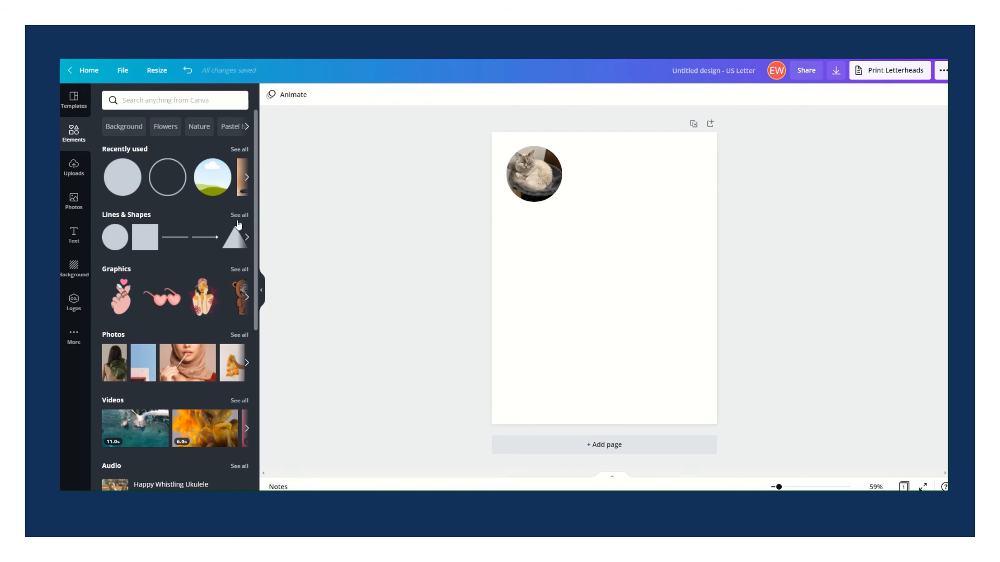
pyautogui.click(238, 216)
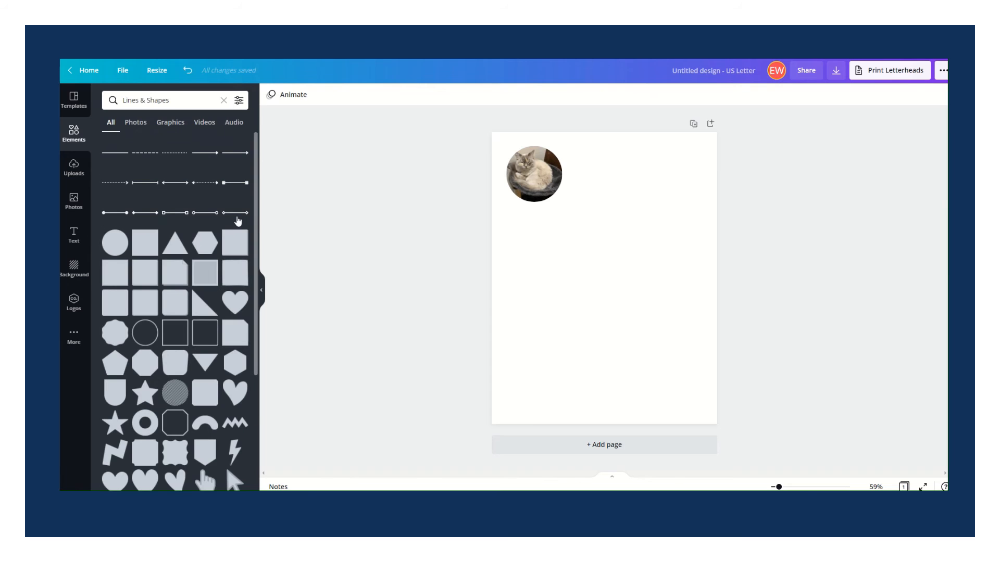
pyautogui.click(145, 333)
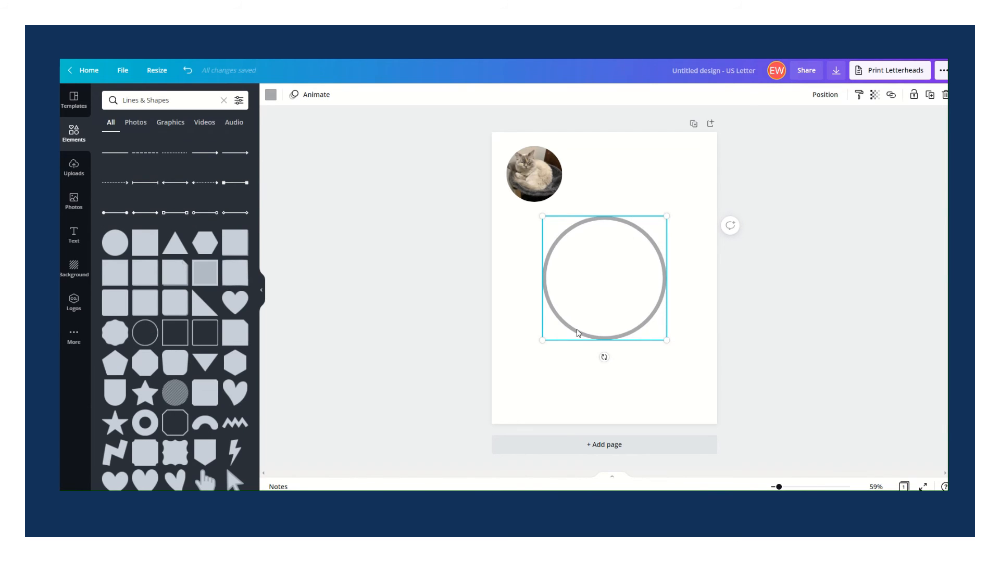
pyautogui.moveTo(666, 218); pyautogui.dragTo(543, 157)
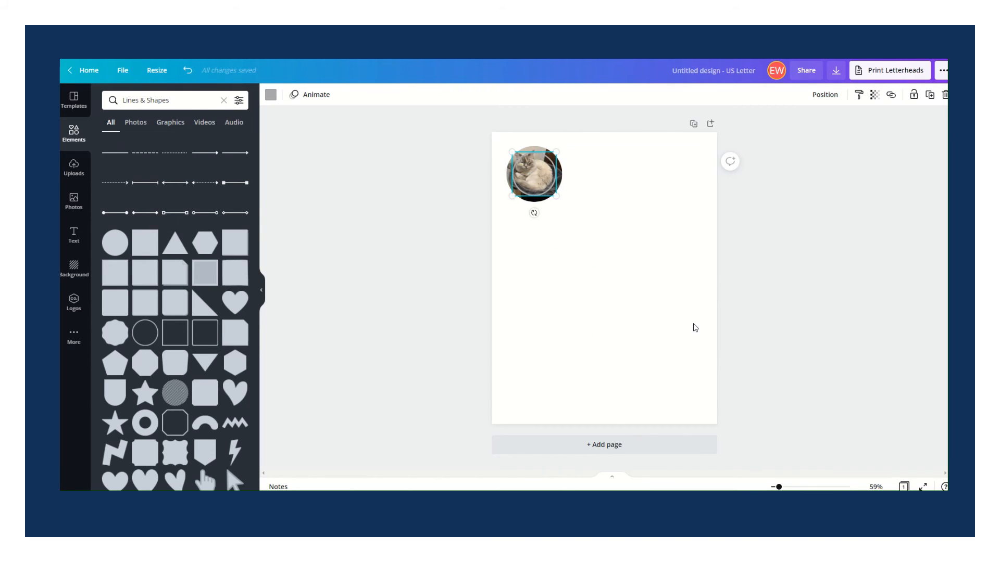
# Step: Enlarge the cat photo within its circular frame and move it down to crop closer to the cat
pyautogui.moveTo(779, 487); pyautogui.dragTo(787, 487)
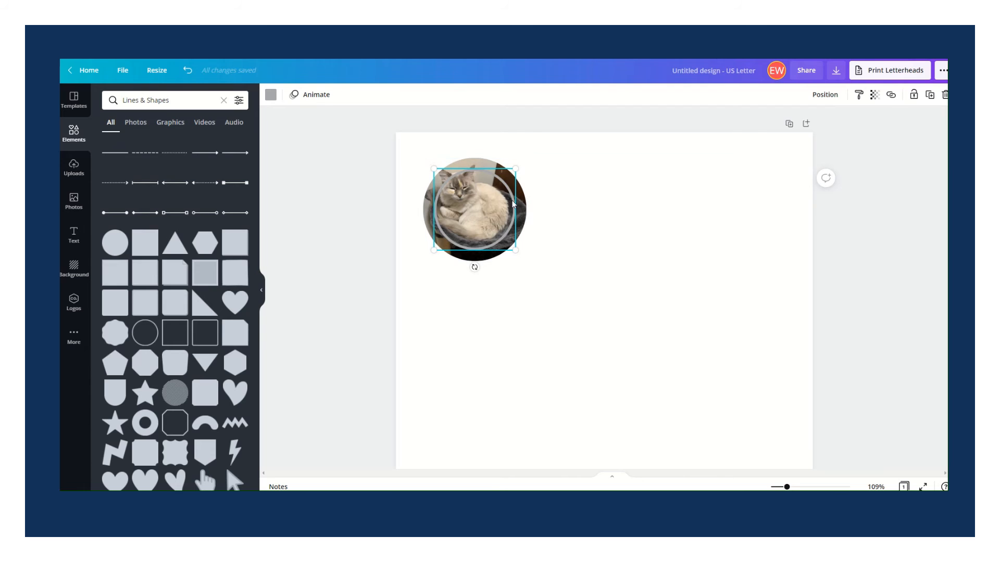
pyautogui.click(488, 171)
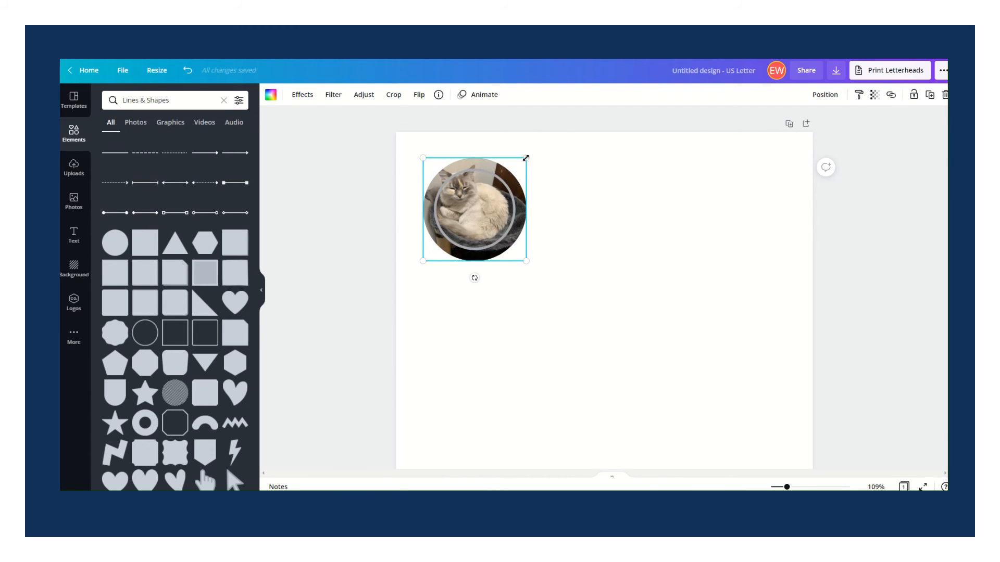
pyautogui.moveTo(526, 158); pyautogui.dragTo(567, 134)
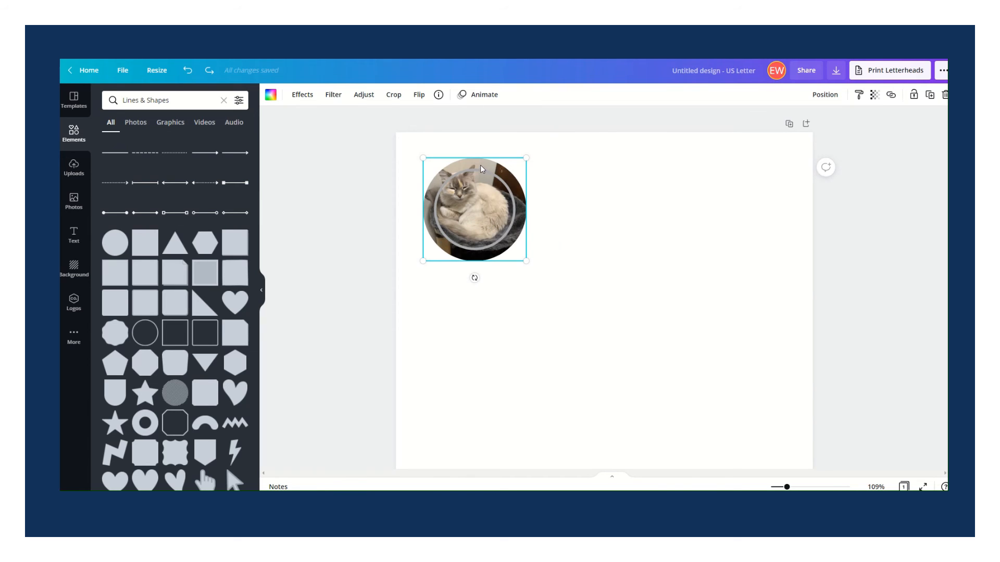
pyautogui.doubleClick(481, 169)
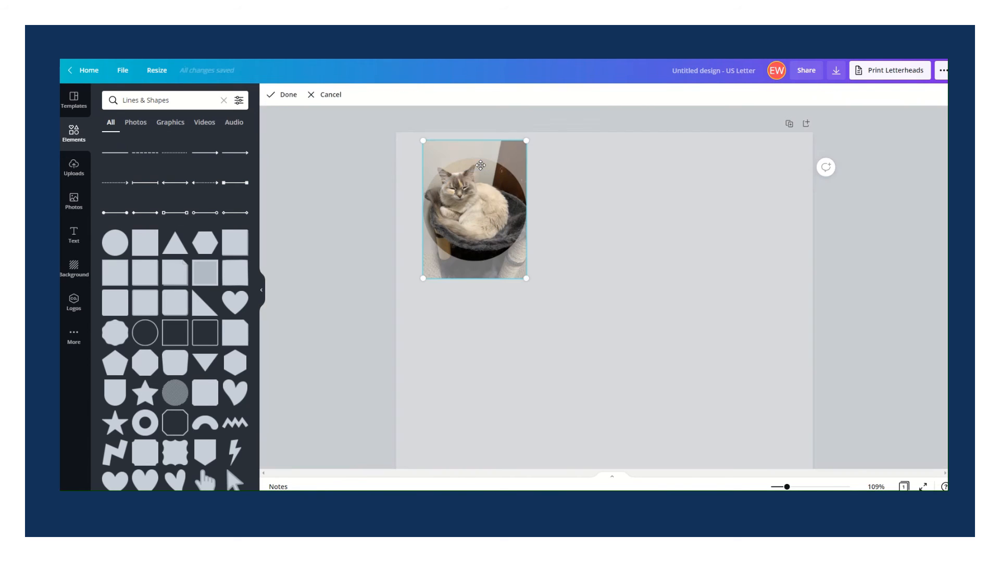
pyautogui.moveTo(528, 140); pyautogui.dragTo(576, 124)
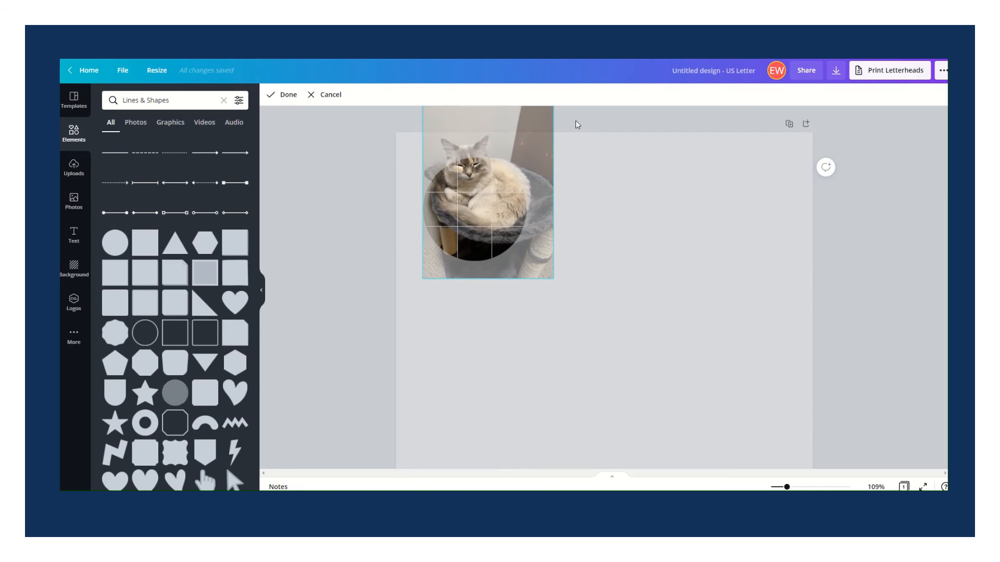
pyautogui.moveTo(541, 155); pyautogui.dragTo(551, 193)
pyautogui.click(621, 205)
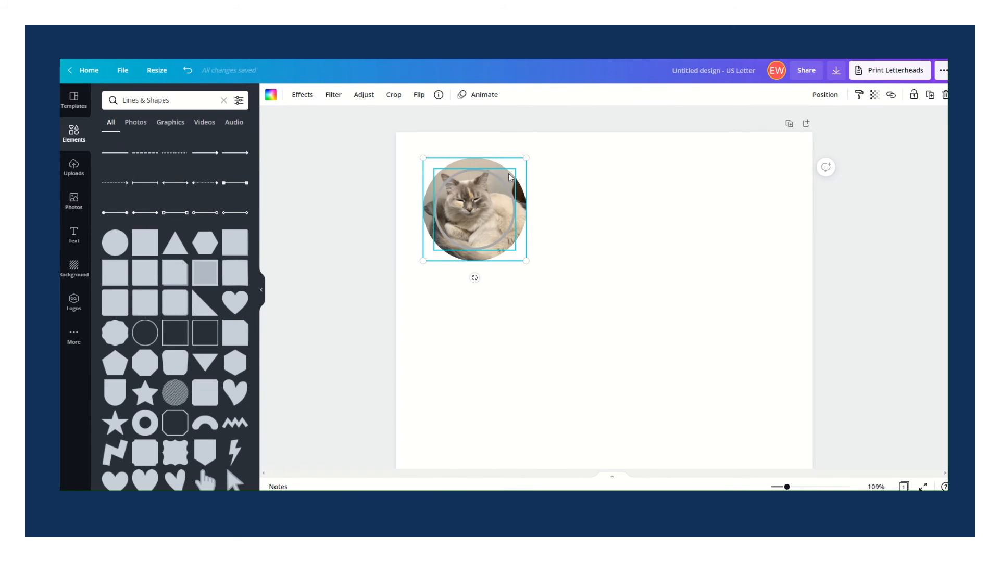
# Step: Enlarge the framed cat photo a little more and shift it down until the cat's face is centered in the ring outline
pyautogui.doubleClick(478, 165)
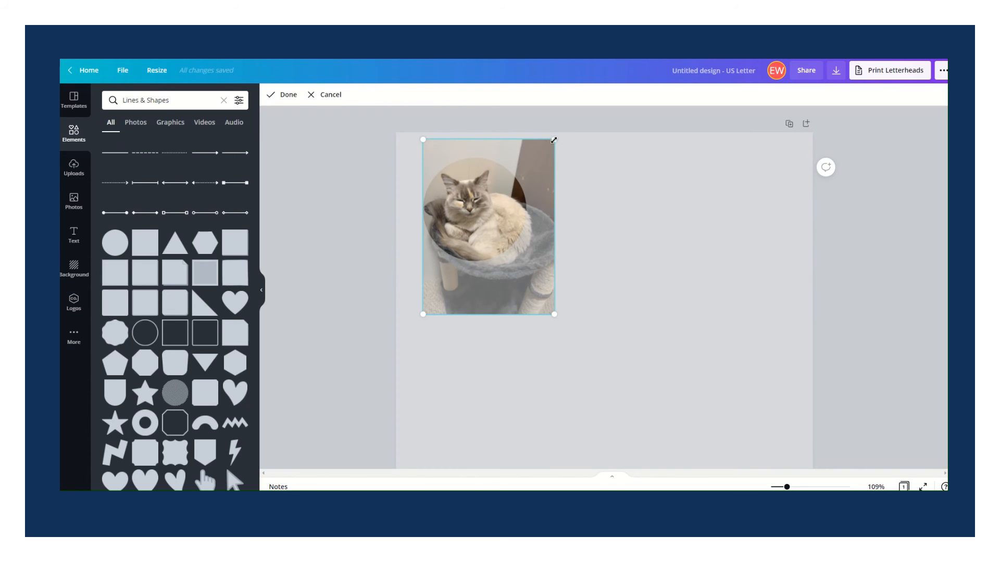
pyautogui.moveTo(555, 138); pyautogui.dragTo(583, 129)
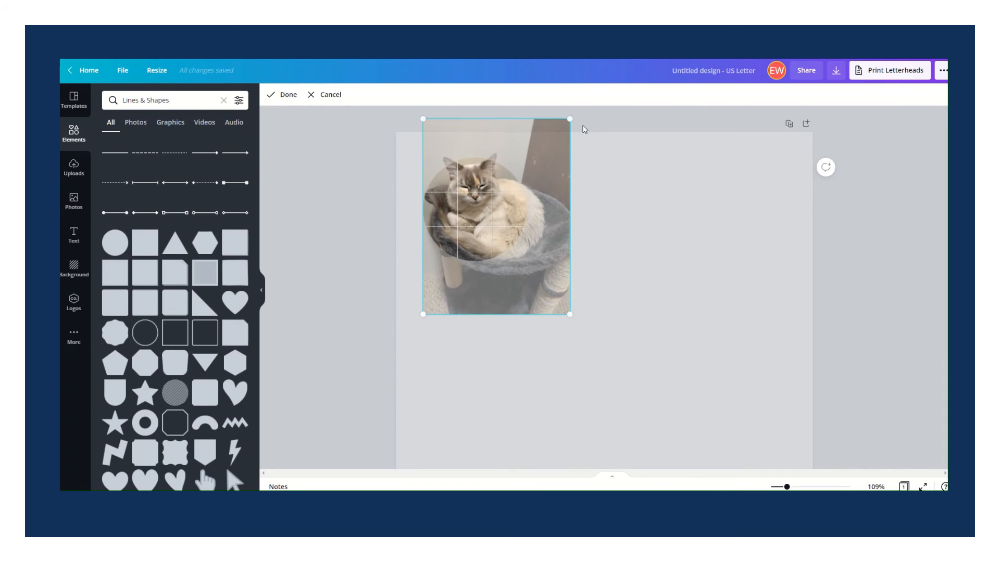
pyautogui.moveTo(528, 159); pyautogui.dragTo(530, 175)
pyautogui.click(643, 178)
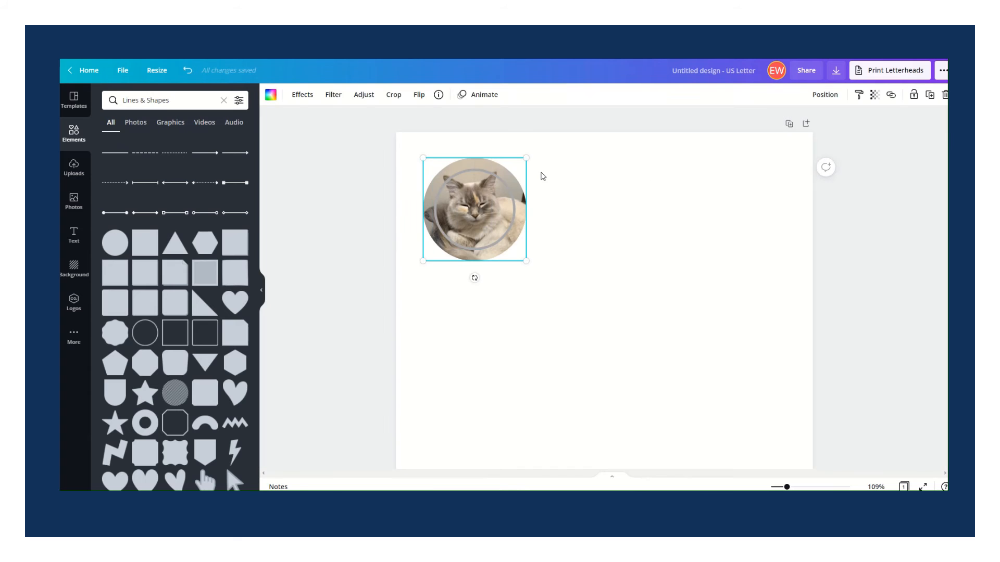
pyautogui.click(512, 176)
pyautogui.doubleClick(493, 164)
pyautogui.moveTo(540, 161); pyautogui.dragTo(541, 176)
pyautogui.click(630, 188)
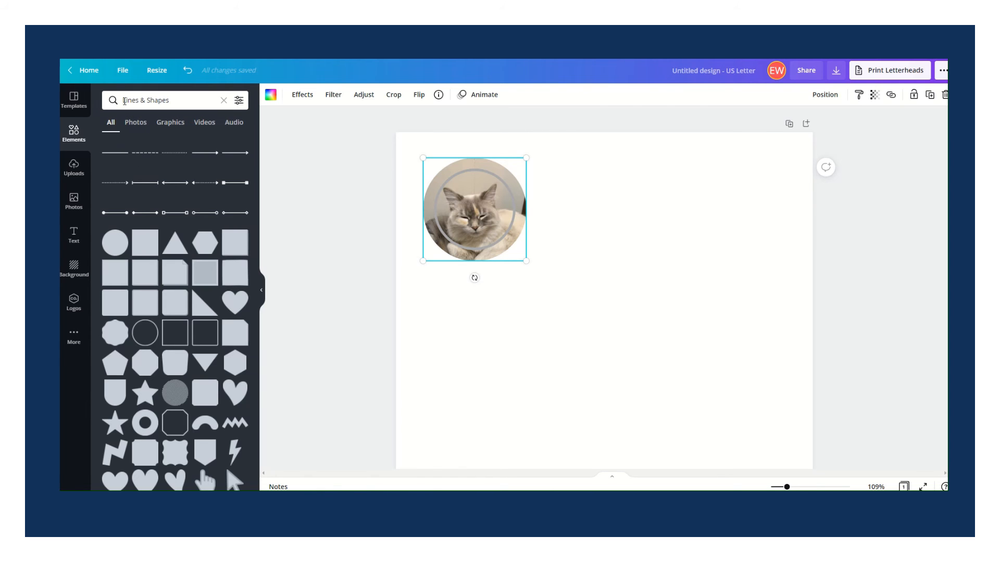
# Step: Add a second circular frame beside the first photo and scale it slightly smaller than the first
pyautogui.click(224, 100)
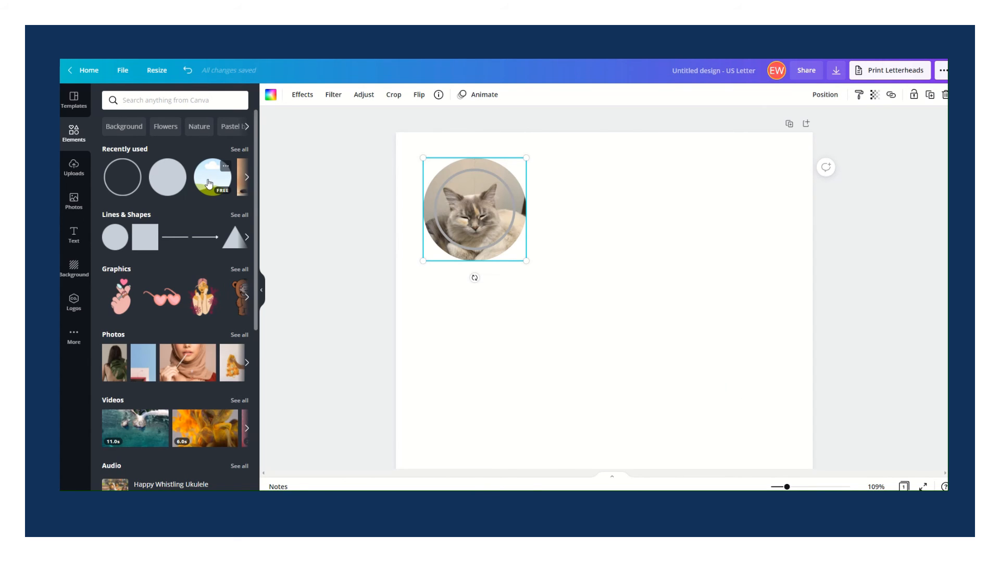
pyautogui.click(209, 183)
pyautogui.moveTo(719, 284); pyautogui.dragTo(626, 179)
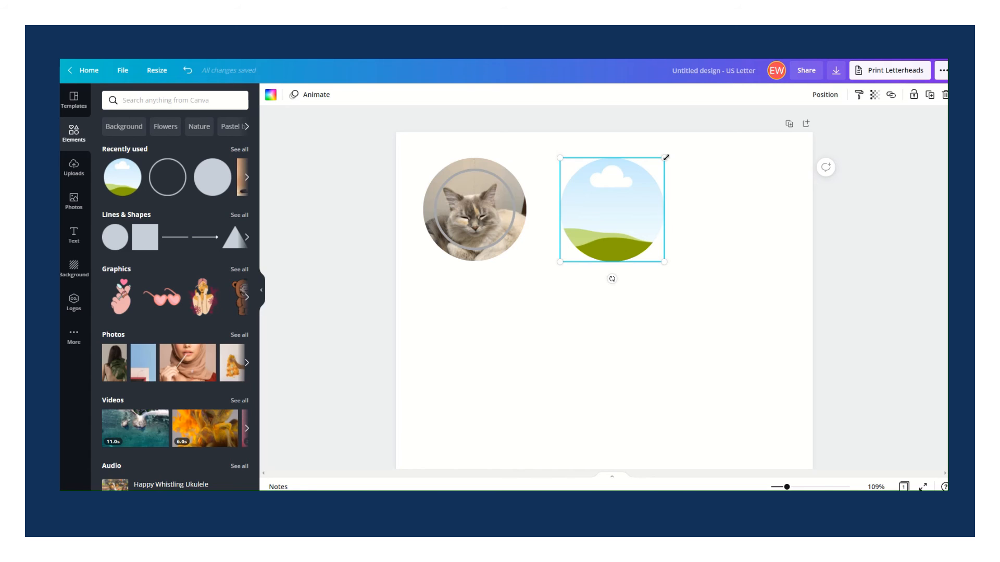
pyautogui.moveTo(666, 158); pyautogui.dragTo(648, 178)
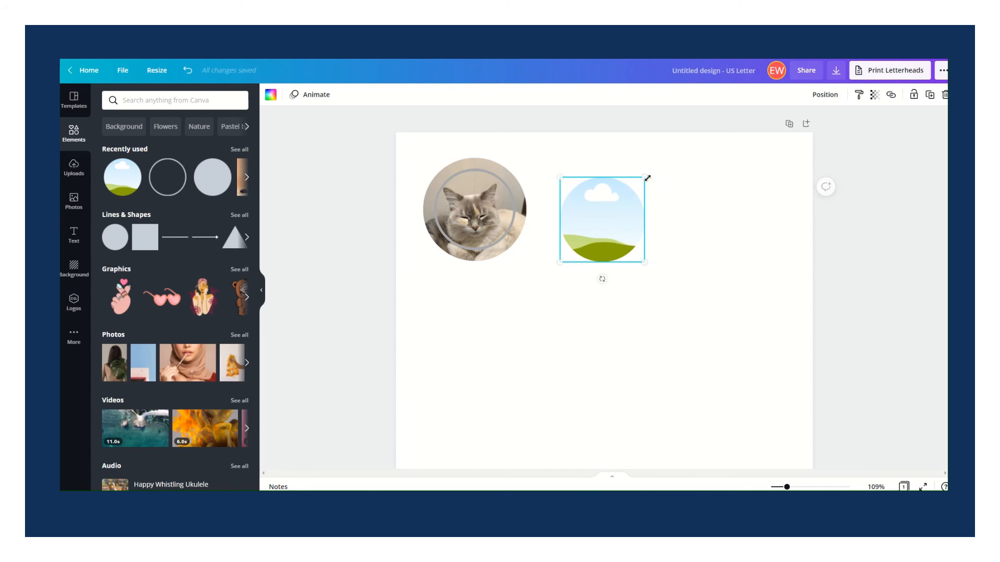
# Step: Fill the second circular frame with the uploaded cat photo
pyautogui.click(74, 168)
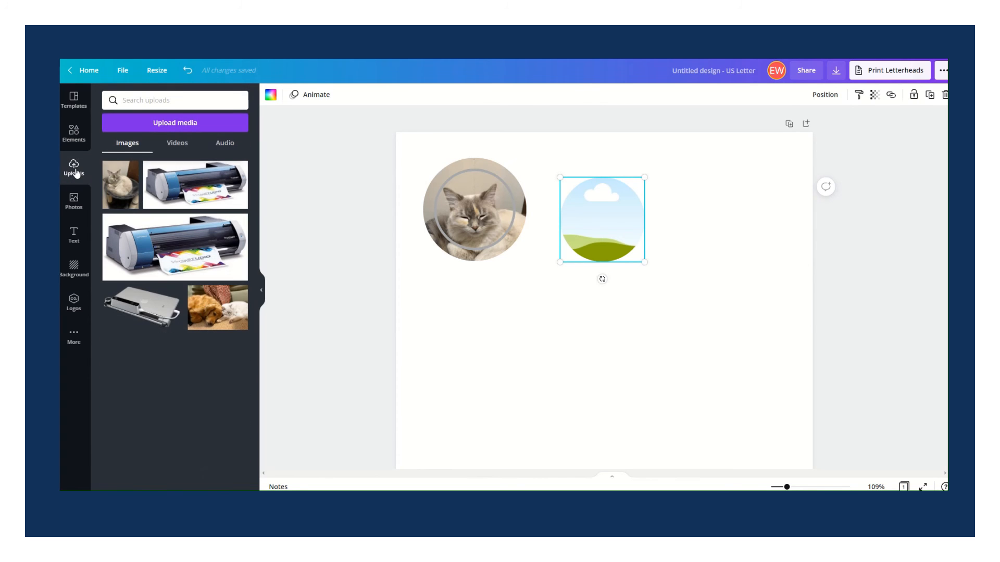
pyautogui.moveTo(116, 163); pyautogui.dragTo(584, 214)
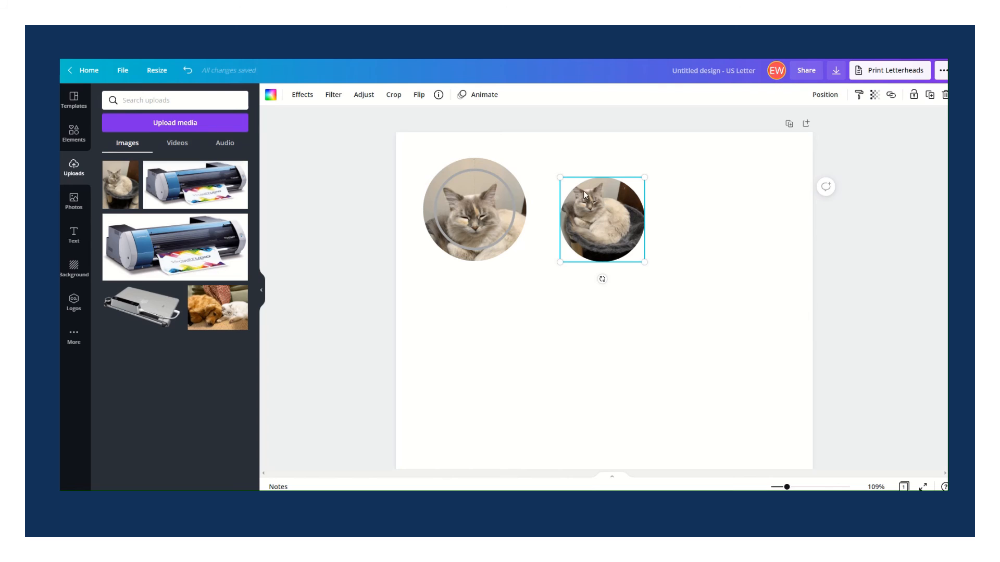
pyautogui.click(706, 176)
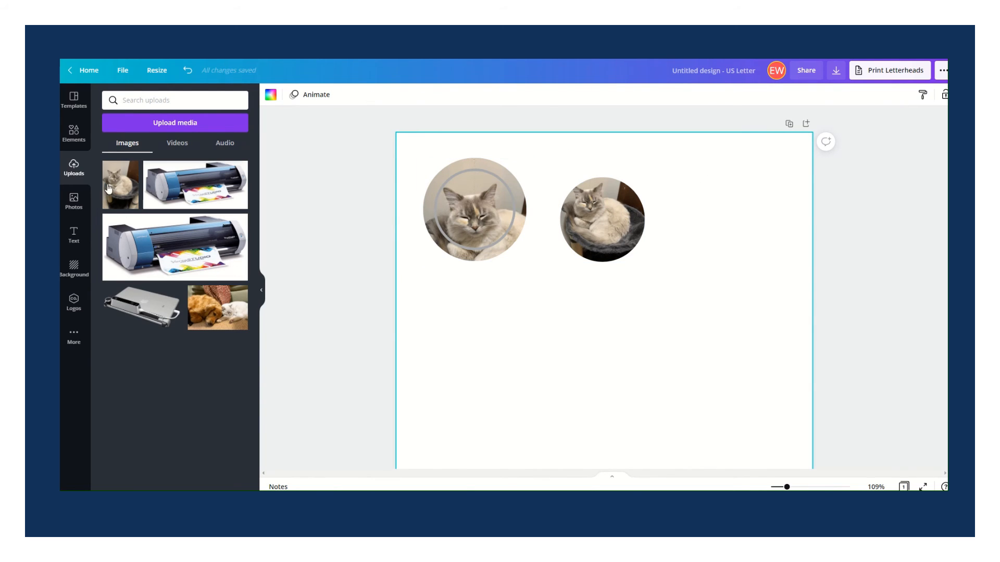
# Step: Add a solid circle shape, scaled to match the first photo circle, overlapping the second cat photo's edge
pyautogui.click(72, 137)
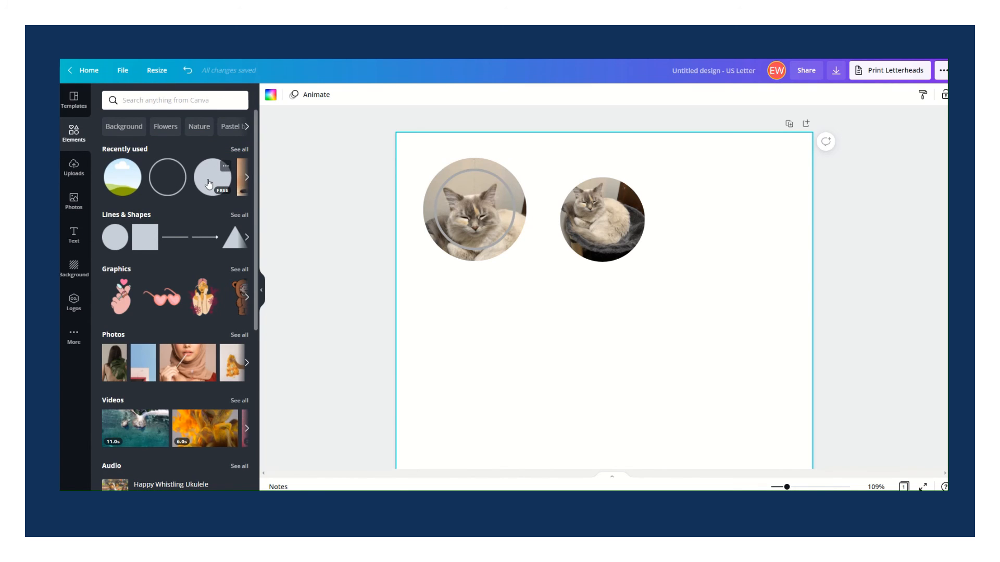
pyautogui.click(115, 237)
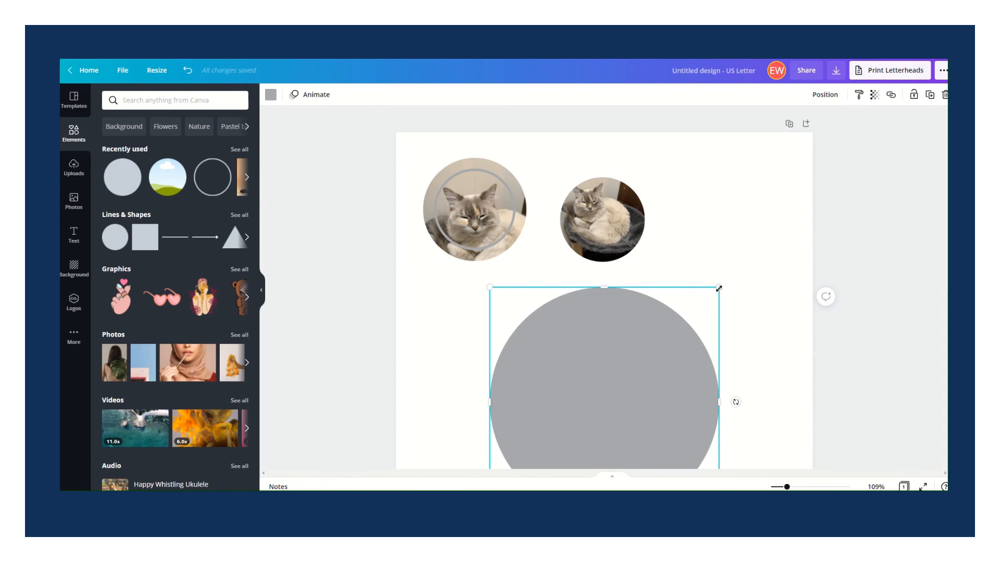
pyautogui.moveTo(719, 288); pyautogui.dragTo(703, 184)
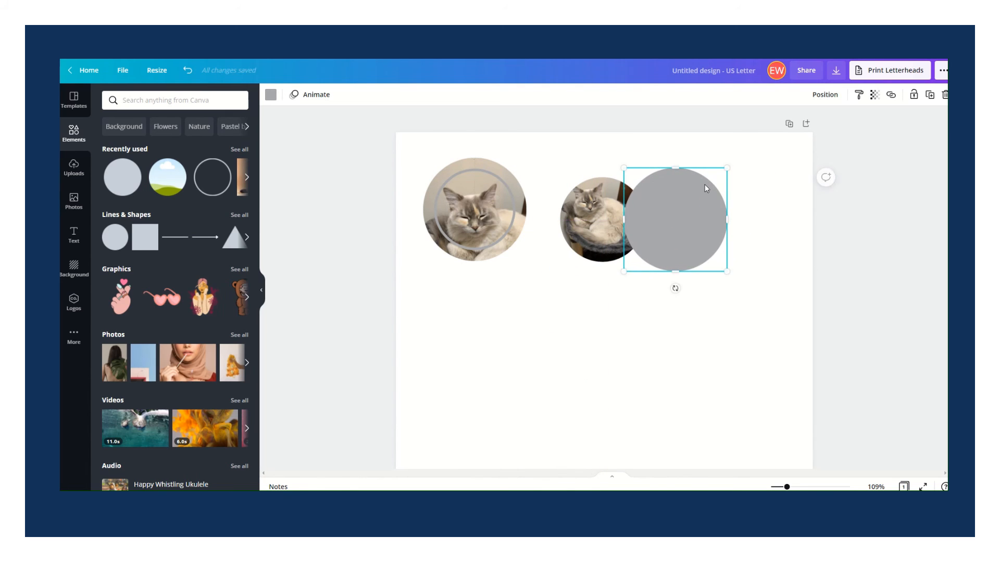
# Step: Send the solid gray circle backward behind the second cat photo and open its position options
pyautogui.rightClick(687, 218)
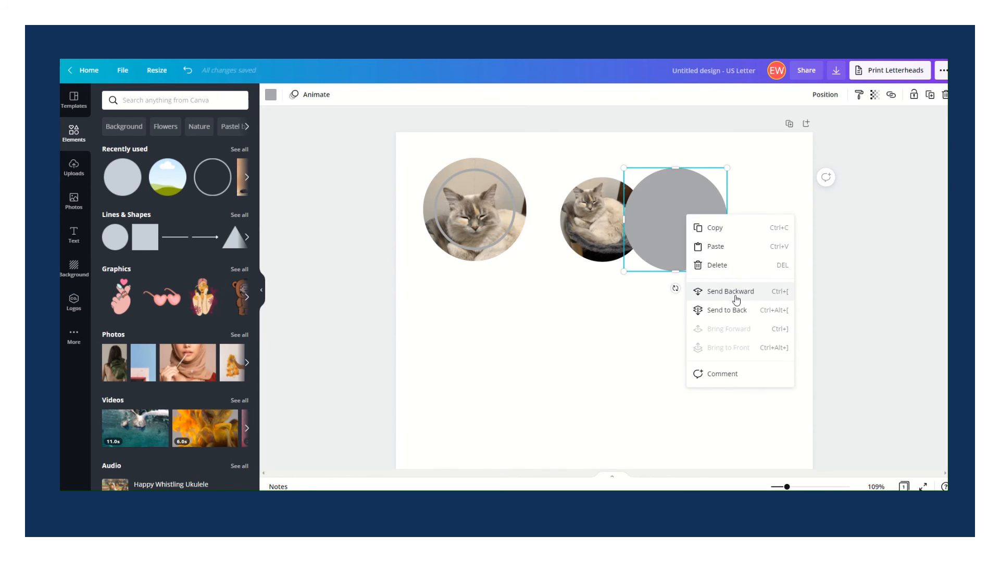
pyautogui.click(711, 291)
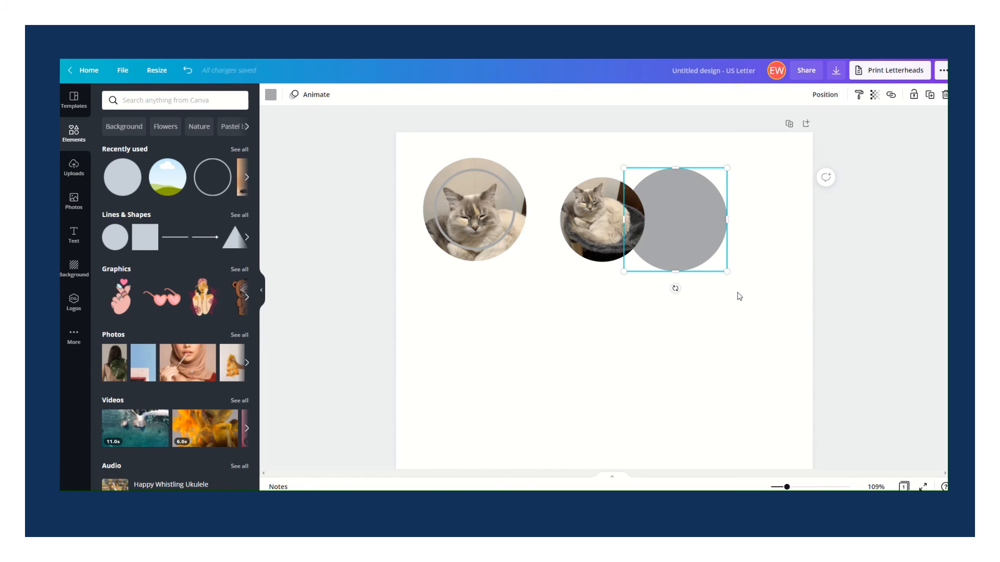
pyautogui.click(829, 96)
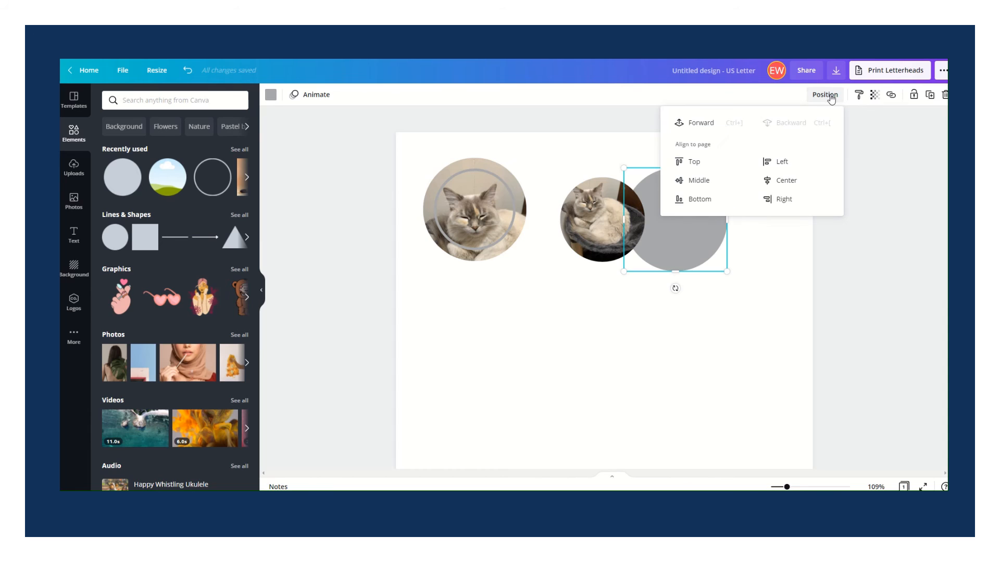
# Step: Move the solid gray circle behind the second cat photo and centre it so it forms an even ring
pyautogui.click(702, 330)
pyautogui.click(694, 189)
pyautogui.moveTo(693, 183); pyautogui.dragTo(624, 182)
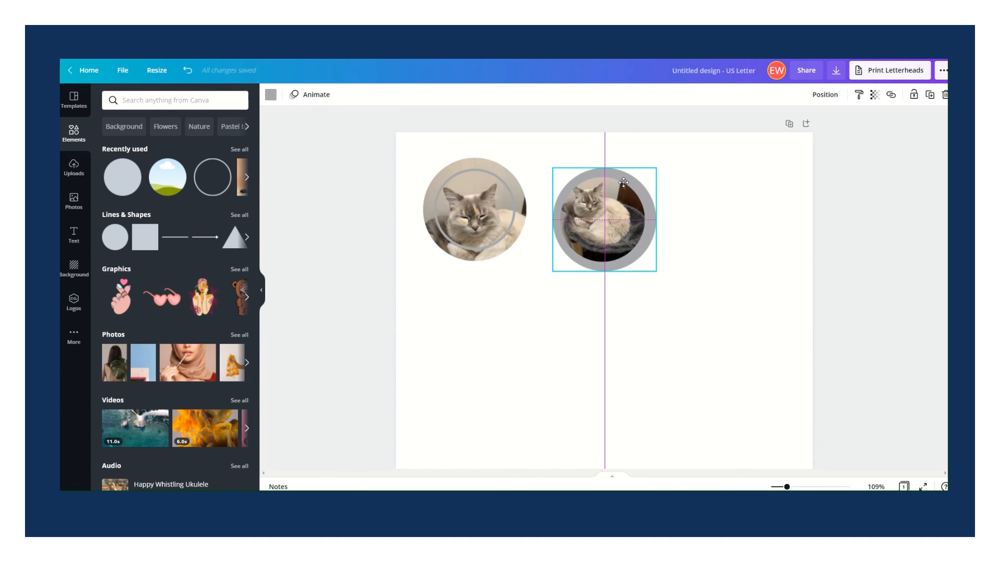
pyautogui.moveTo(624, 182); pyautogui.dragTo(624, 182)
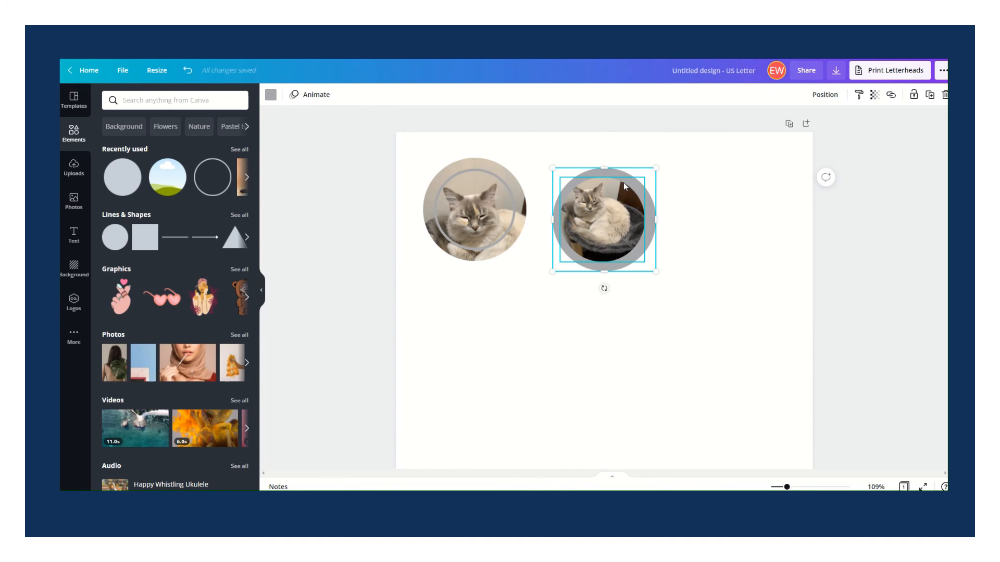
pyautogui.click(698, 253)
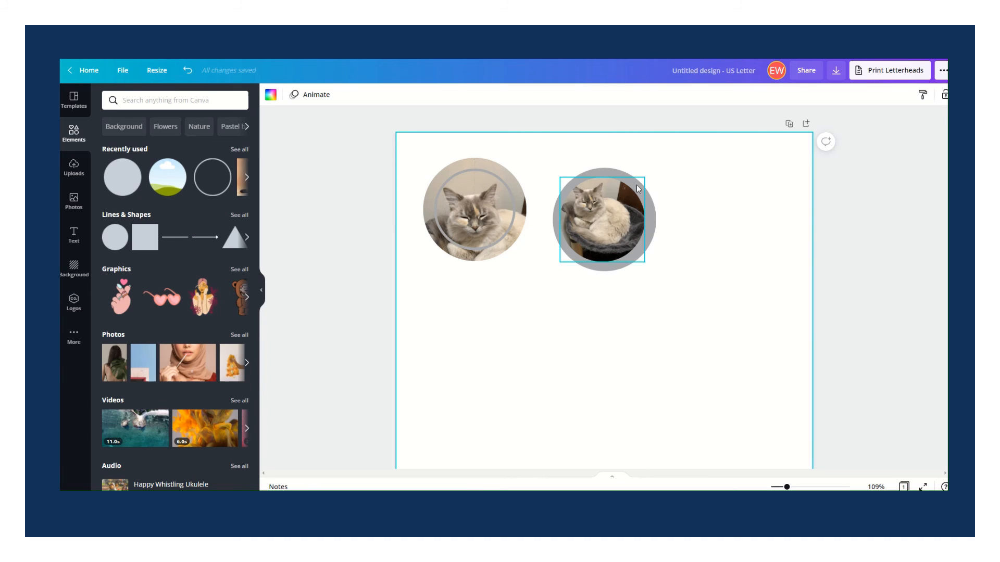
pyautogui.click(622, 175)
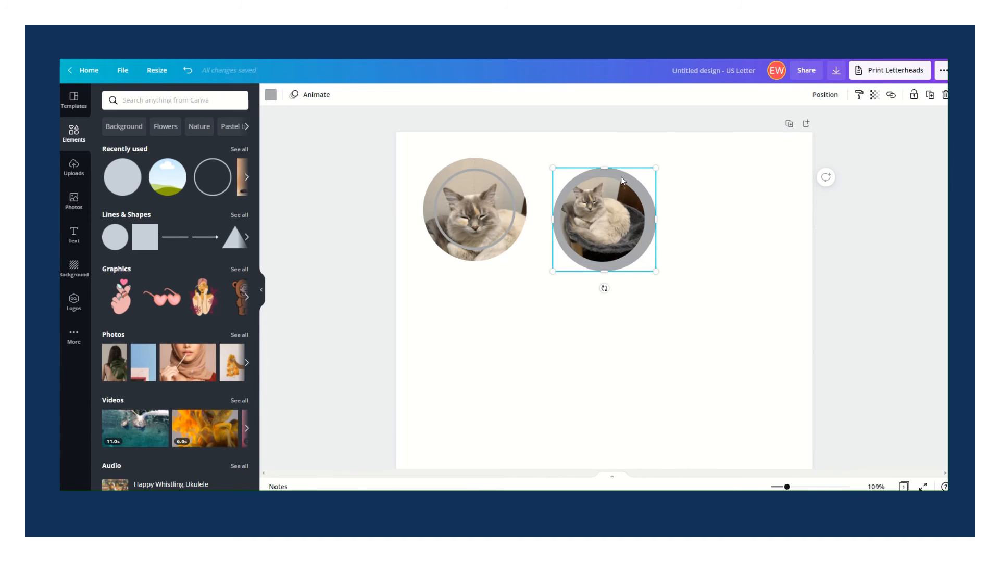
pyautogui.click(623, 177)
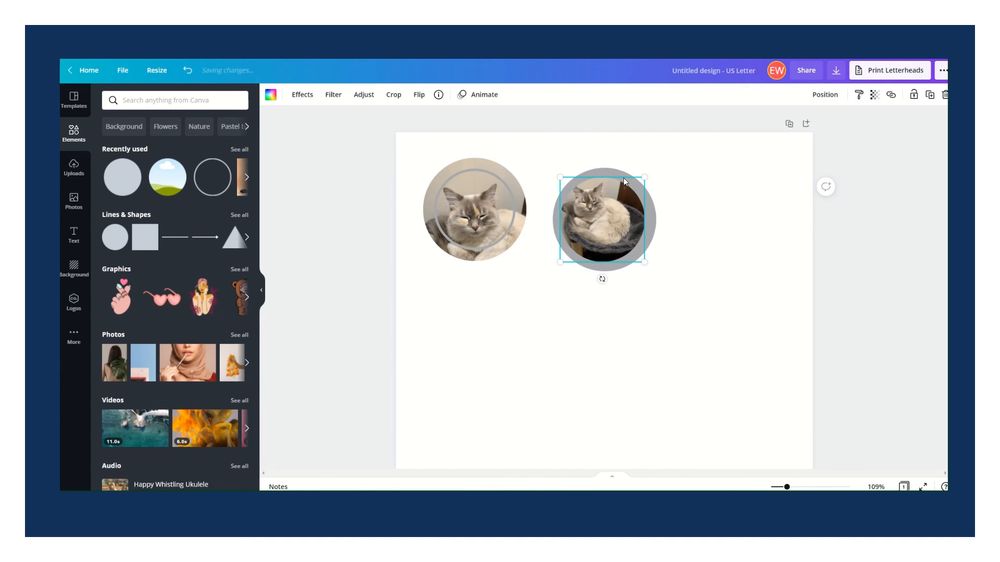
pyautogui.click(617, 175)
pyautogui.moveTo(618, 175); pyautogui.dragTo(615, 175)
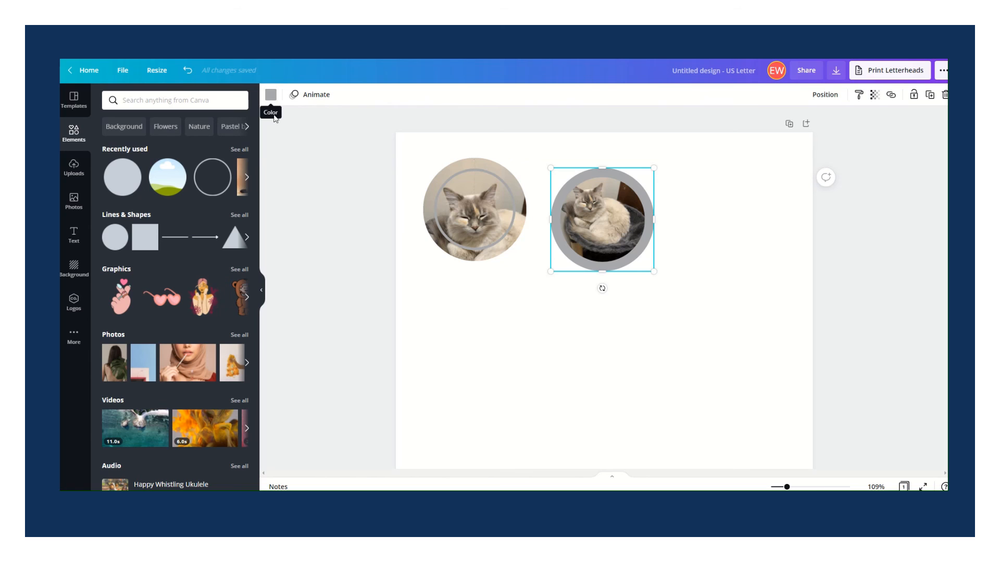
# Step: Recolour the circle behind the second cat photo with the bright blue workshop text colour
pyautogui.click(271, 96)
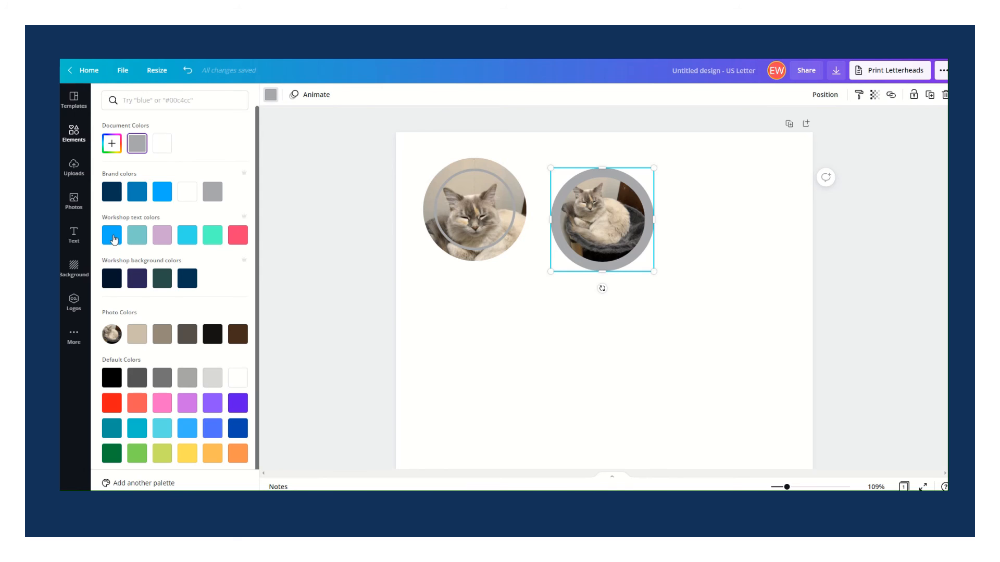
pyautogui.click(113, 237)
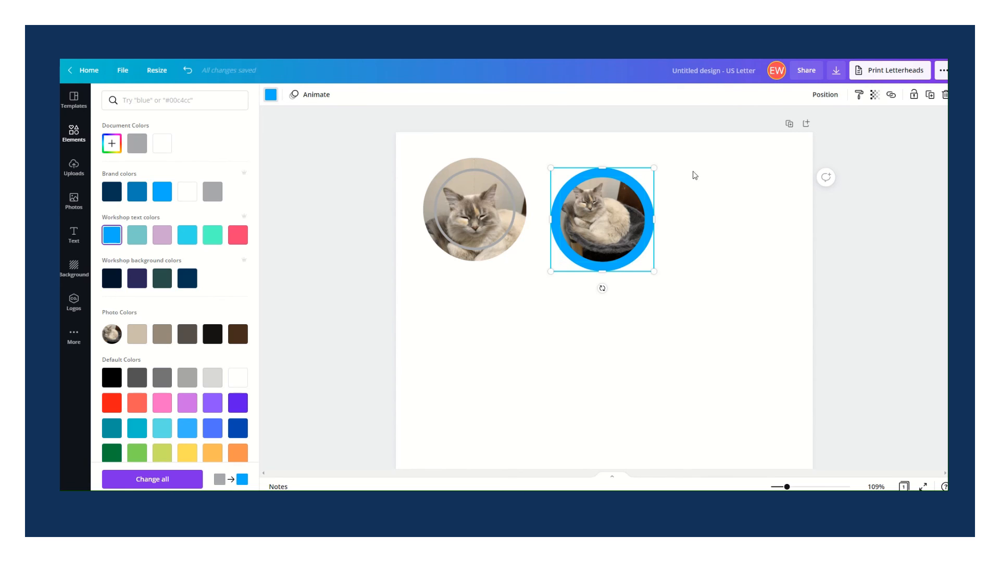
pyautogui.click(706, 159)
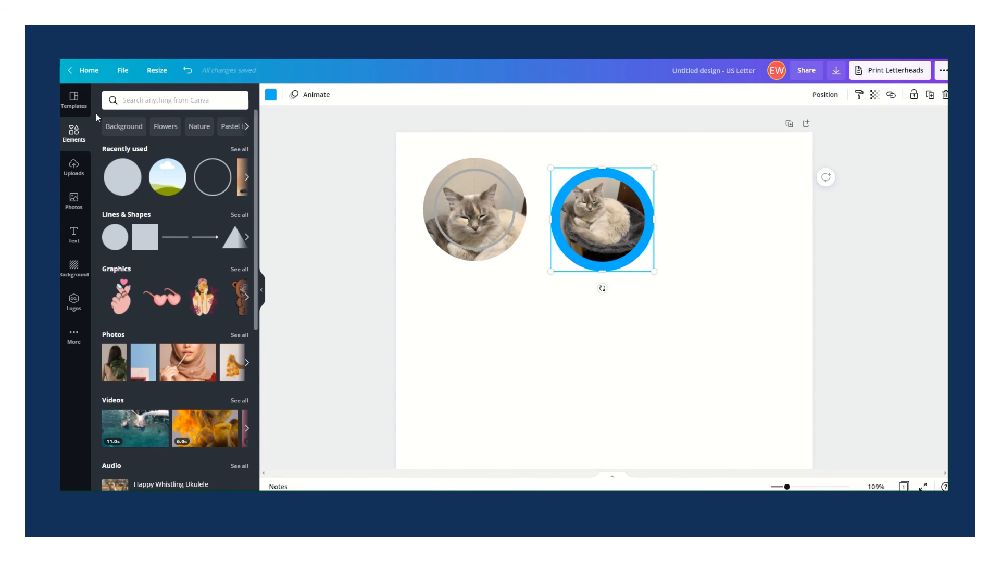
# Step: Add a subheading reading "Maker Studio" below the second cat photo and scale it down to font size 13.8
pyautogui.click(75, 238)
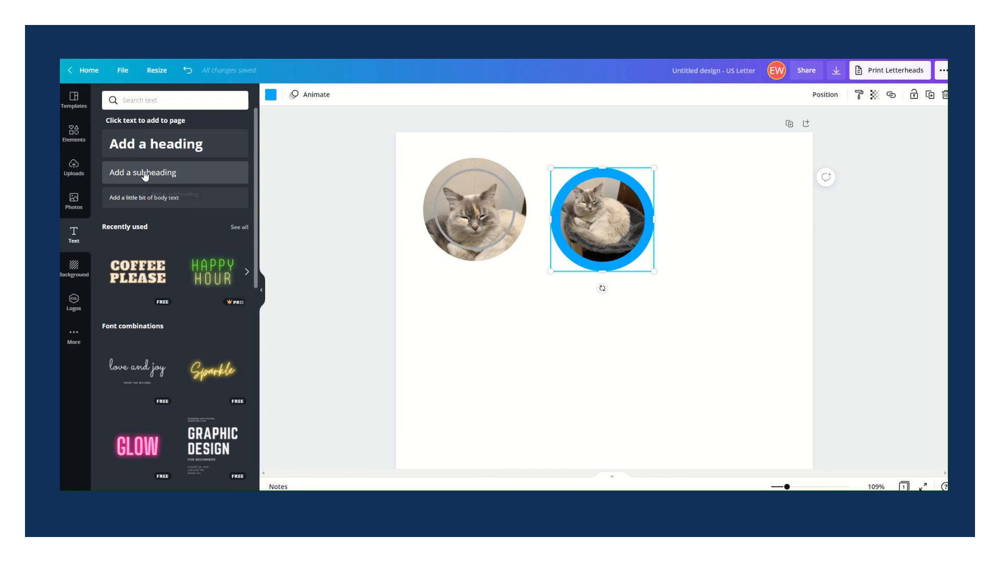
pyautogui.click(165, 174)
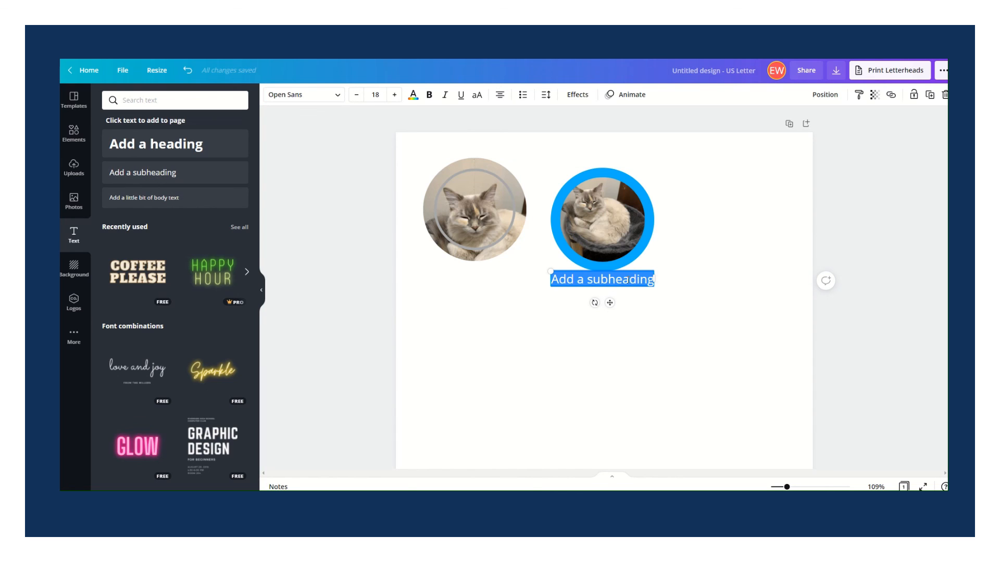
pyautogui.write('M')
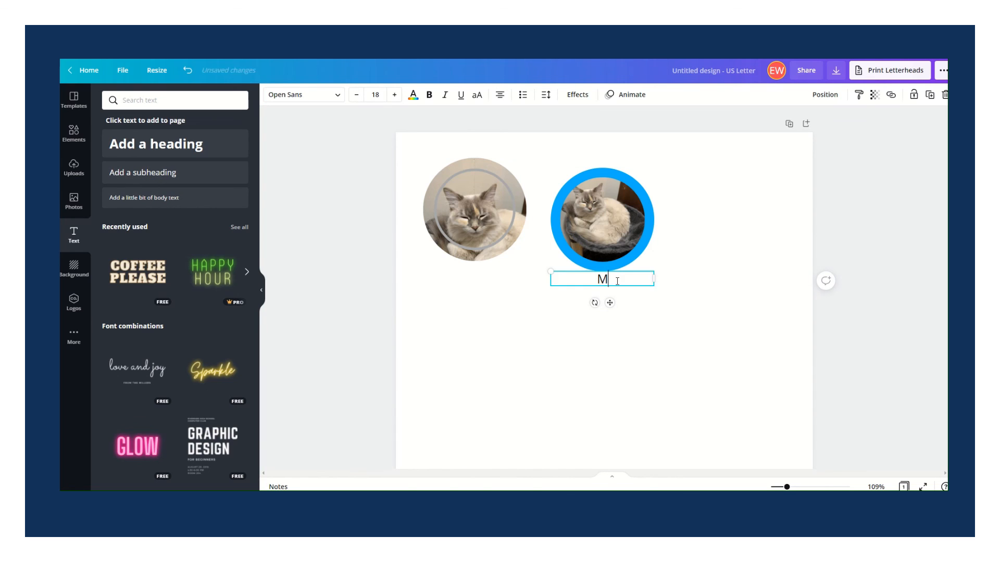
pyautogui.write('aker Studio')
pyautogui.moveTo(549, 271); pyautogui.dragTo(574, 279)
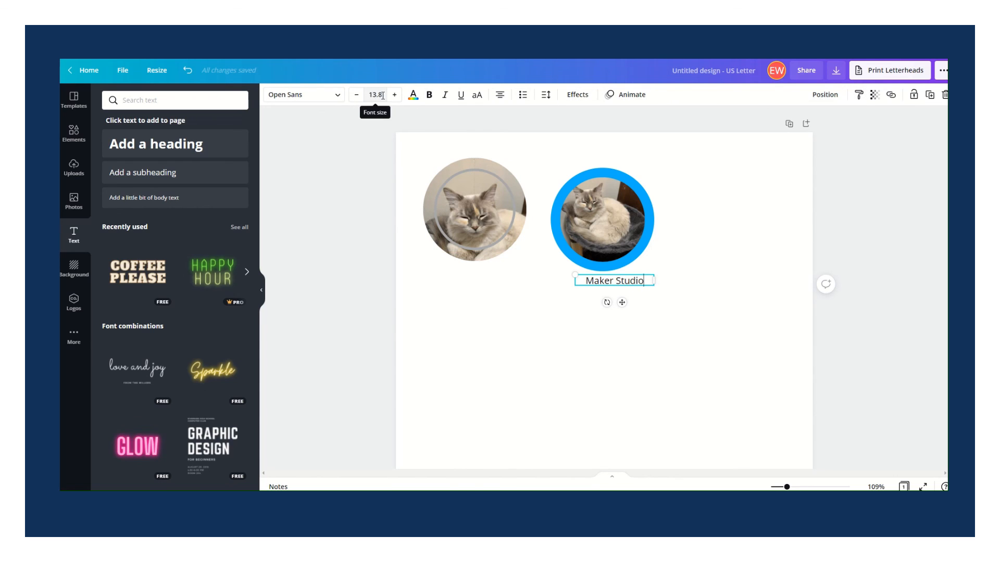
# Step: Colour the "Maker Studio" text light purple and set its font to Arapey
pyautogui.click(414, 95)
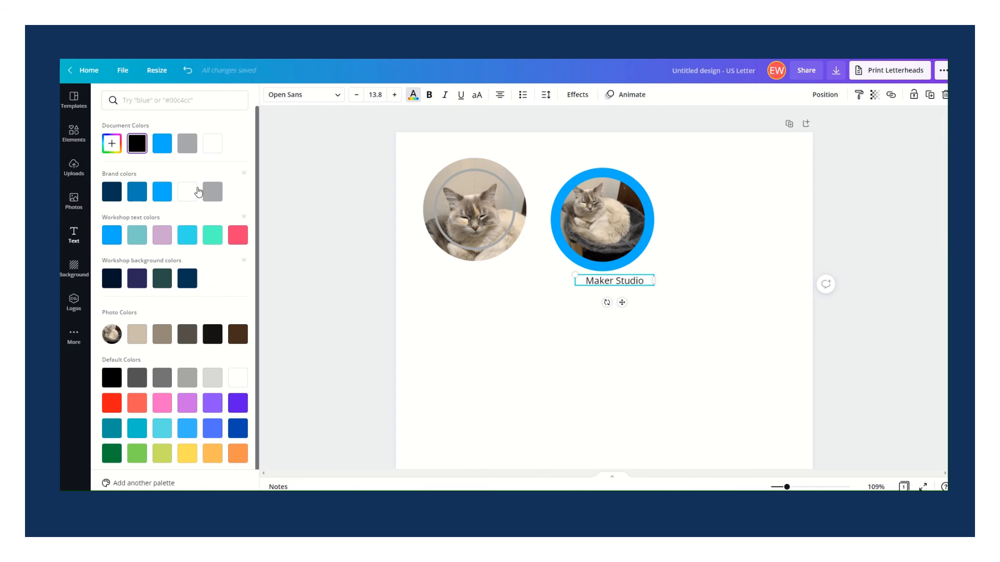
pyautogui.click(170, 238)
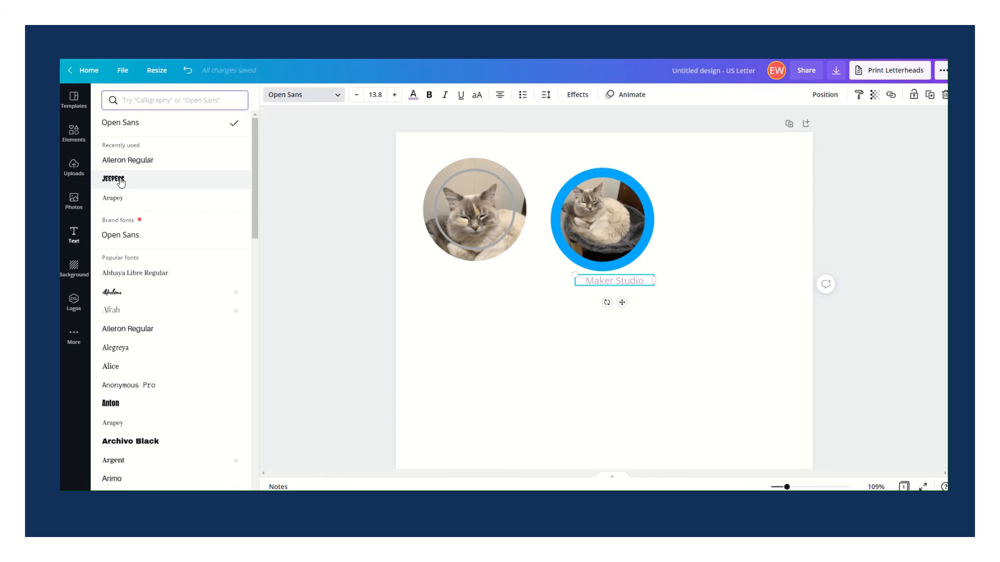
pyautogui.click(117, 200)
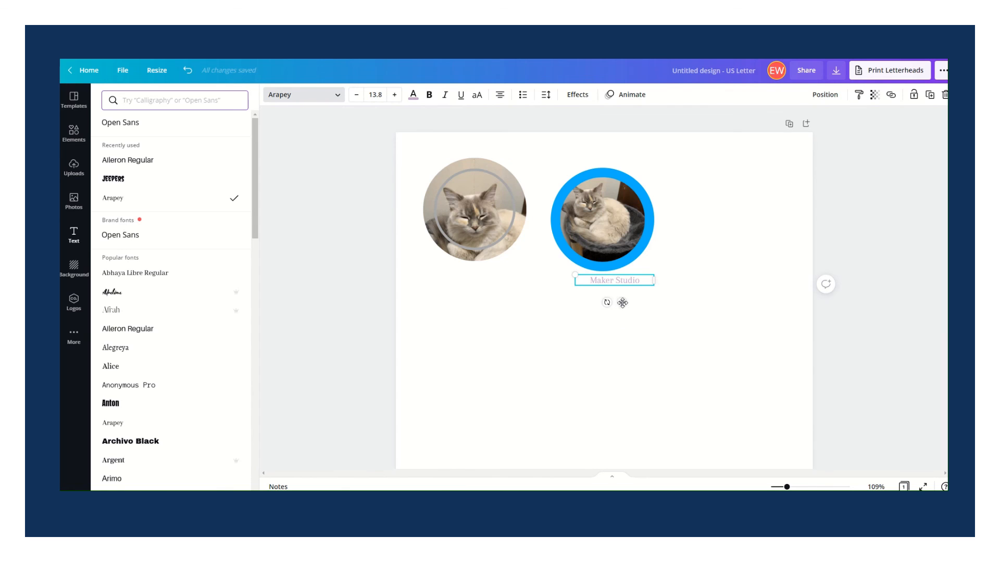
# Step: Curve the "Maker Studio" text to -66 and position it along the lower edge of the second cat photo
pyautogui.moveTo(623, 304); pyautogui.dragTo(612, 253)
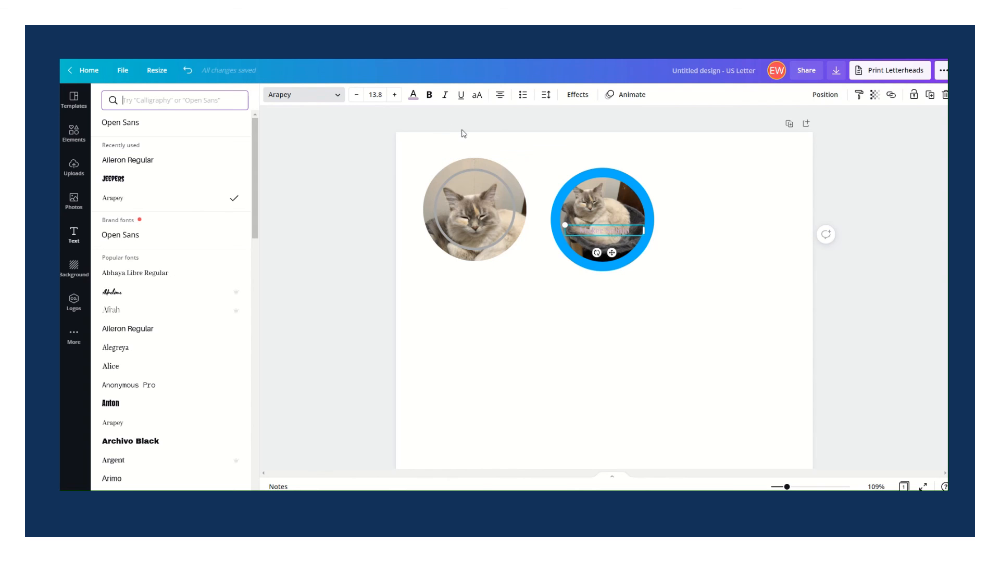
pyautogui.click(574, 94)
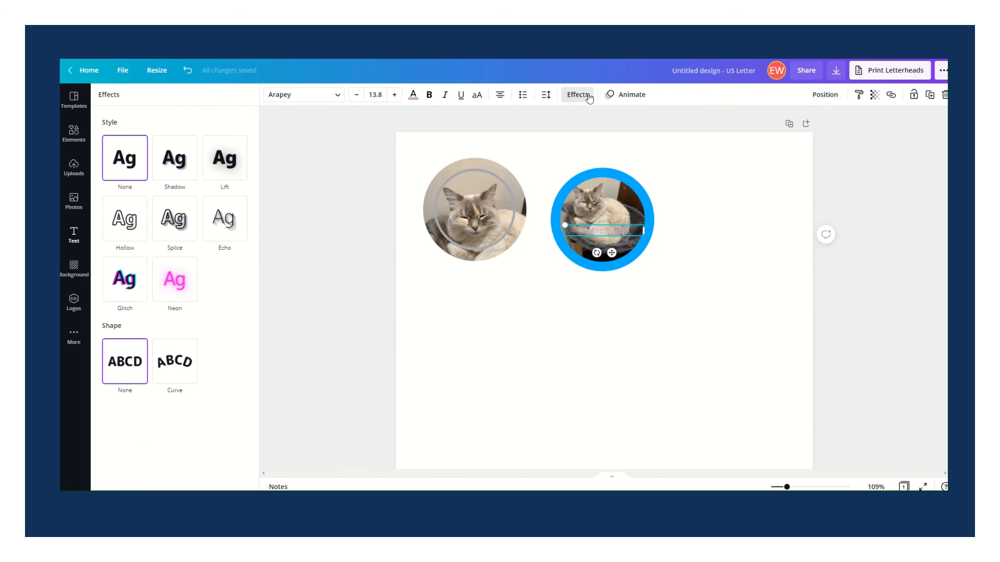
pyautogui.click(172, 371)
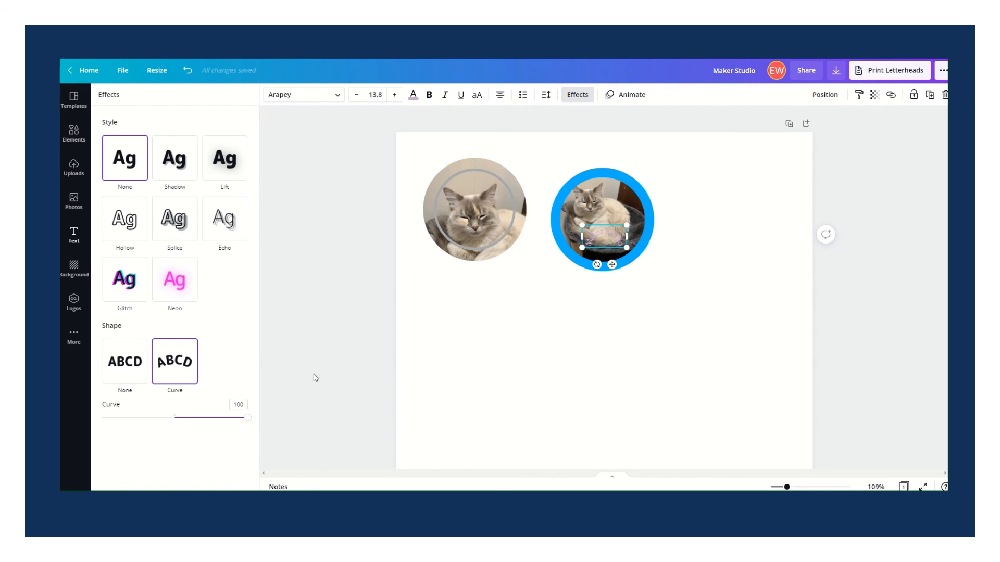
pyautogui.moveTo(249, 424); pyautogui.dragTo(127, 417)
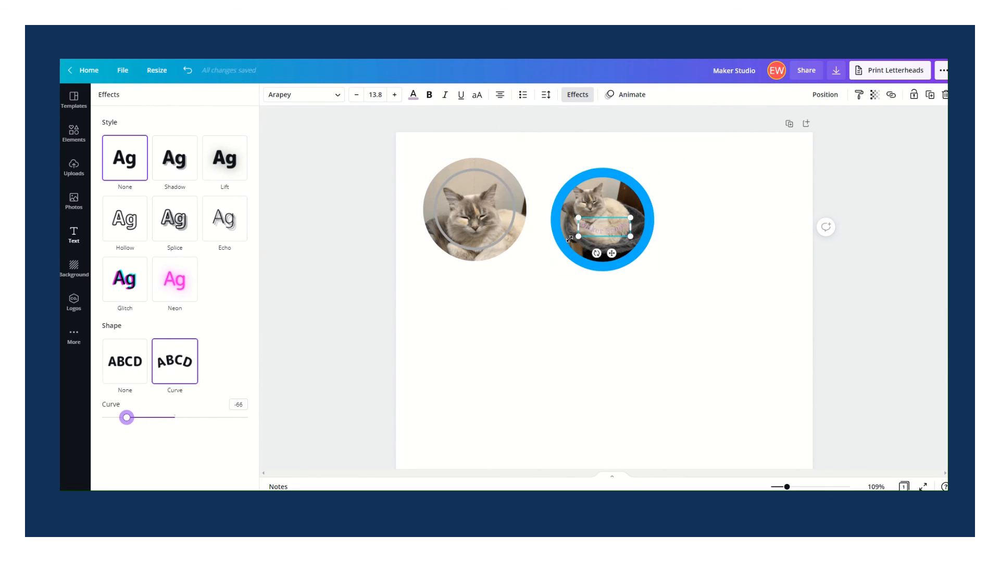
pyautogui.moveTo(597, 234); pyautogui.dragTo(595, 252)
pyautogui.click(670, 299)
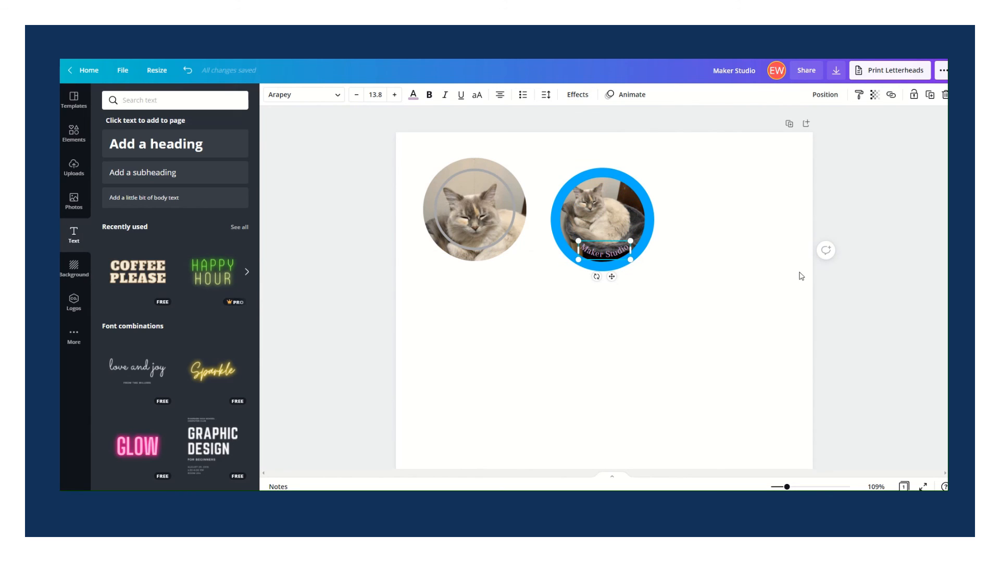
pyautogui.click(729, 214)
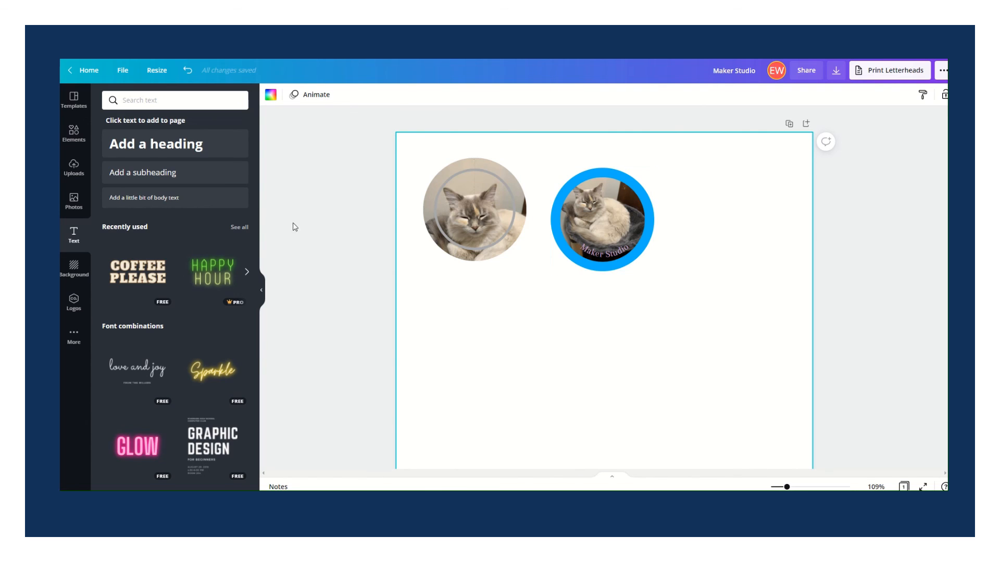
# Step: Add the stock photo of the striped cat on orange and place it inside a new circular frame below the buttons
pyautogui.click(76, 176)
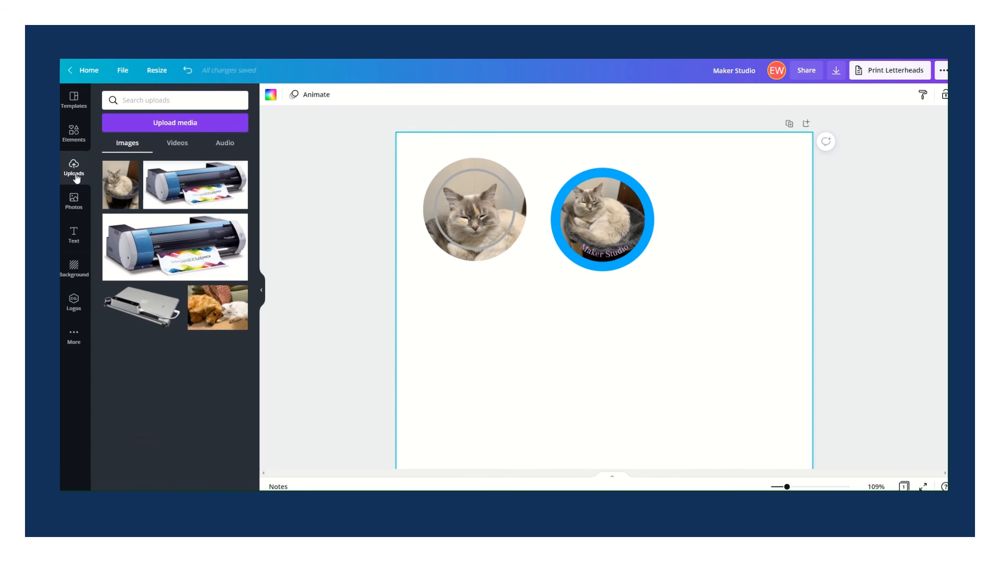
pyautogui.click(75, 204)
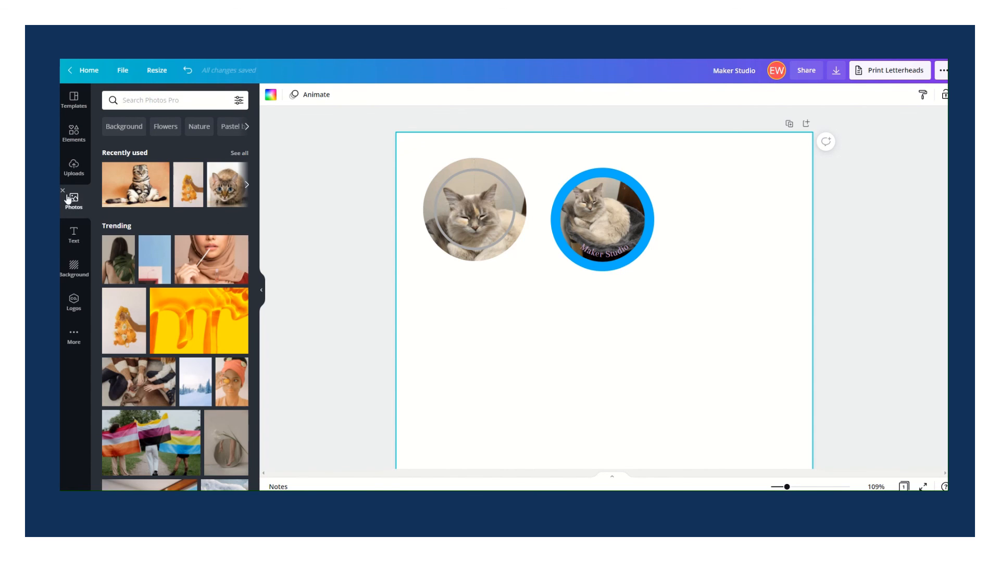
pyautogui.click(125, 192)
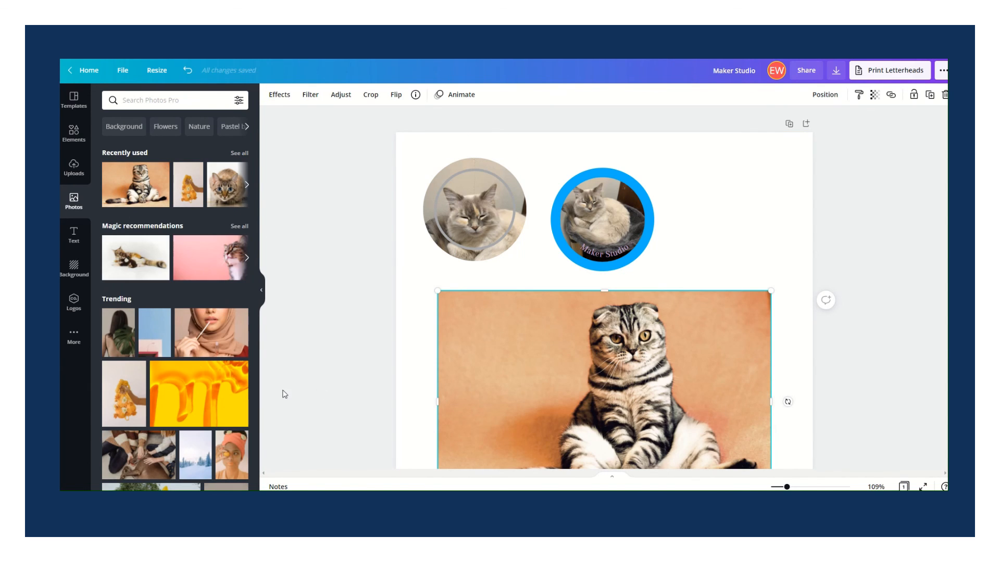
pyautogui.click(73, 133)
pyautogui.click(122, 177)
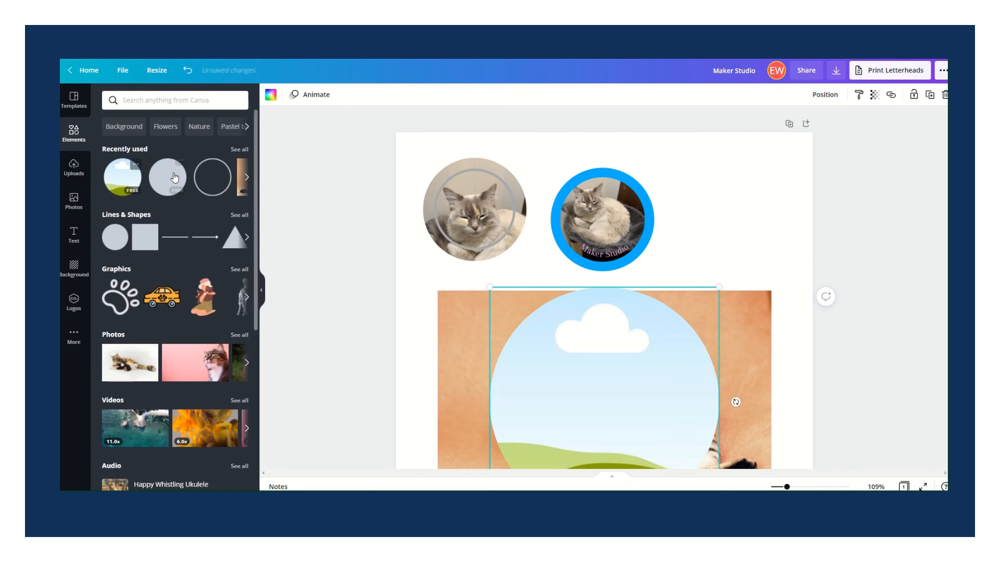
pyautogui.moveTo(751, 320); pyautogui.dragTo(672, 328)
pyautogui.click(763, 357)
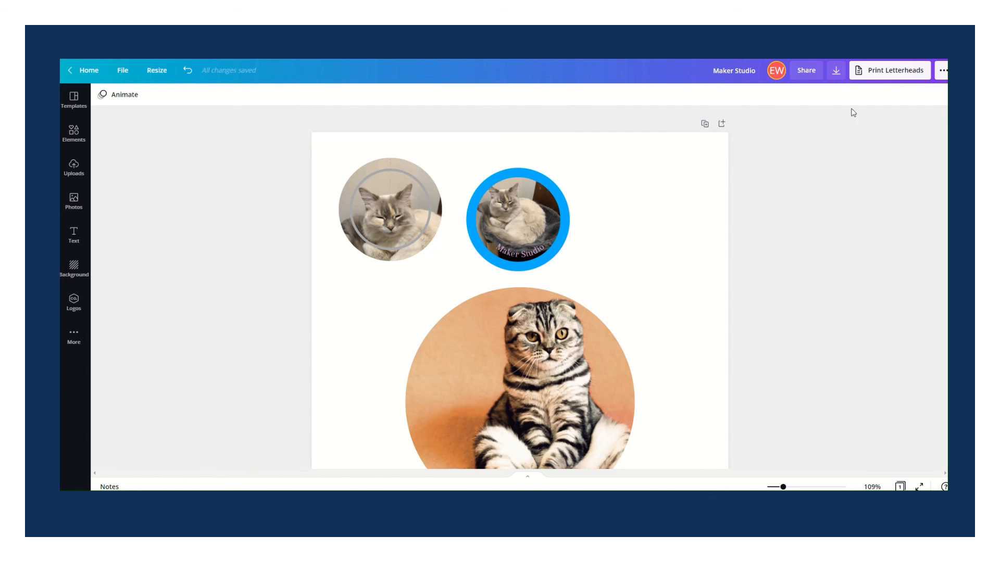
# Step: Open the download options for the design and set the file type to JPG
pyautogui.click(836, 73)
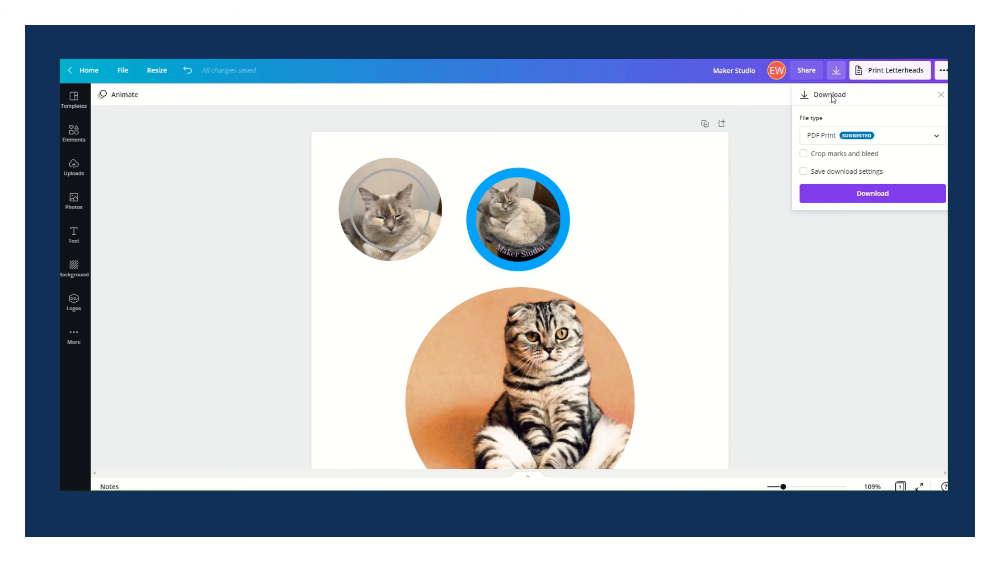
pyautogui.click(908, 138)
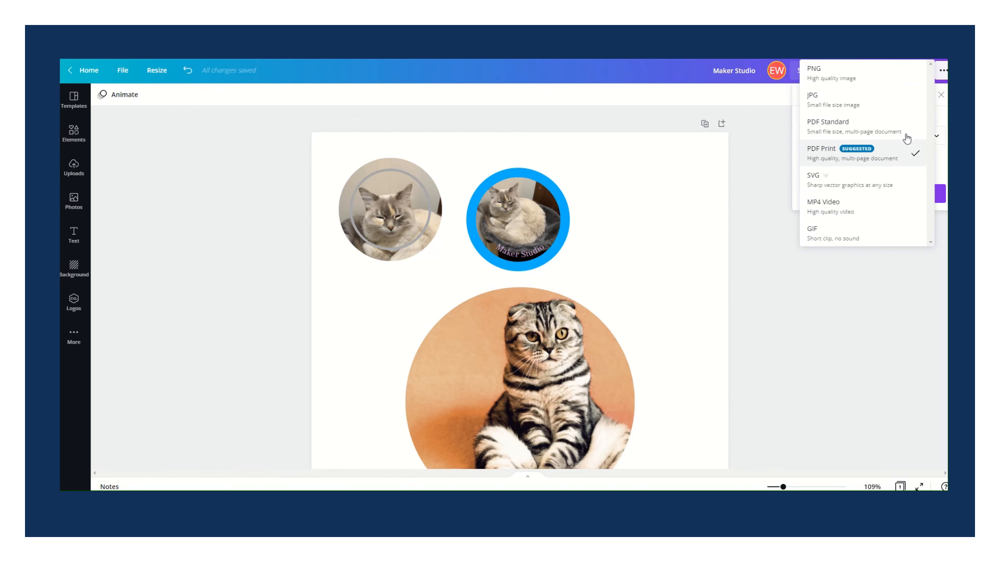
pyautogui.click(820, 106)
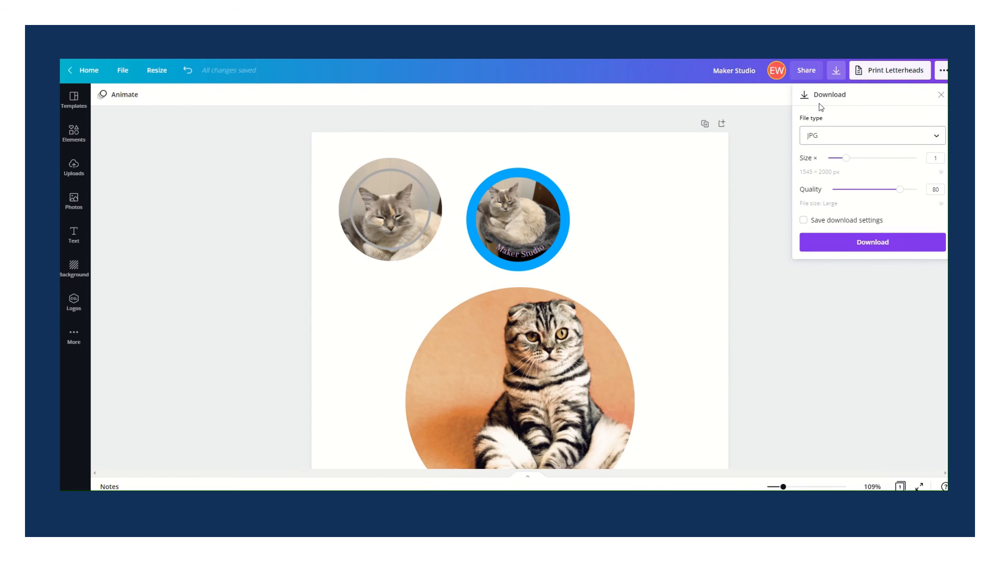